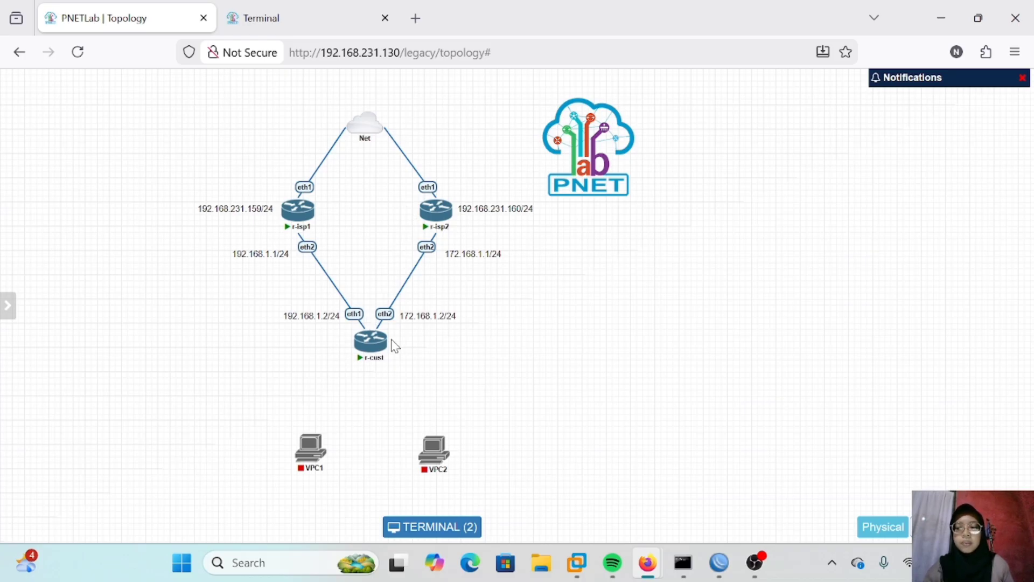
Step: On router r-isp1, add the IP address 192.168.1.1/24 on interface ether2
click(366, 323)
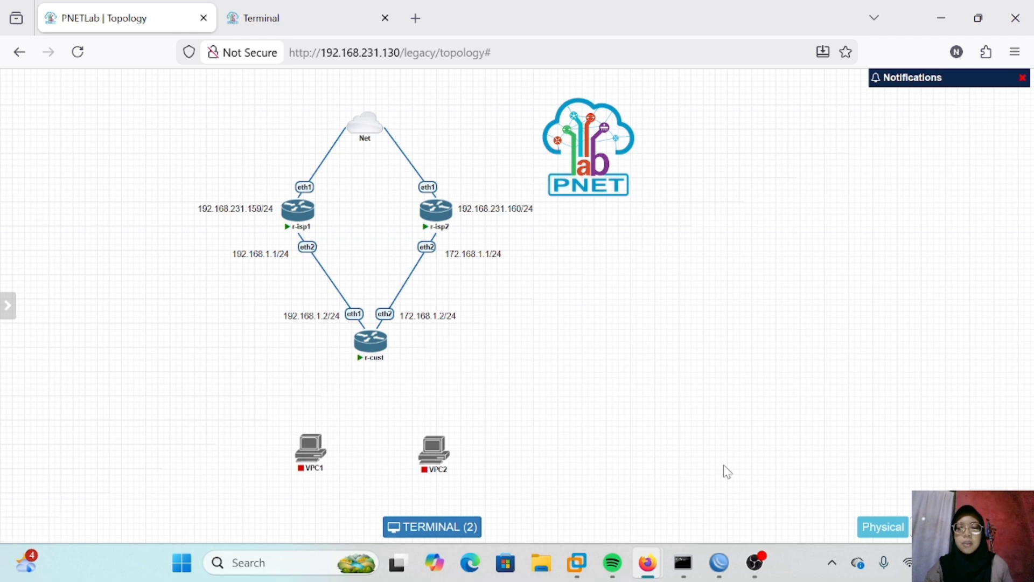
mouse_move(727, 563)
click(775, 468)
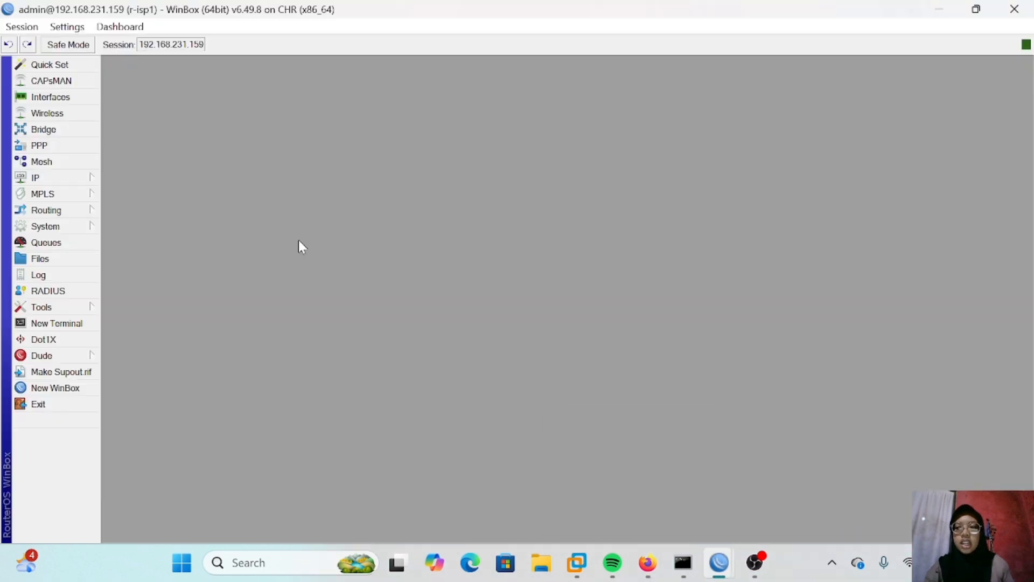
click(69, 178)
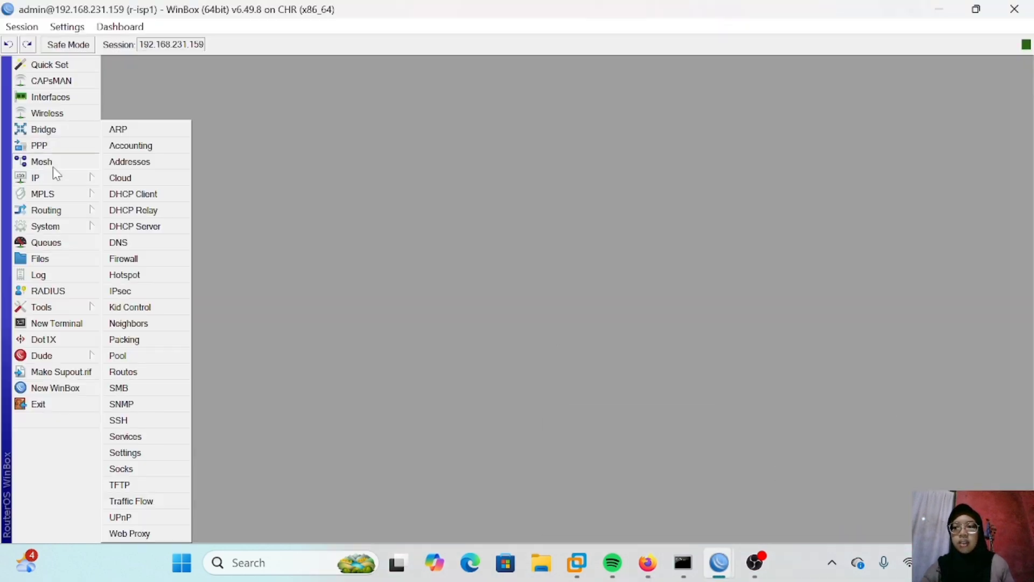
click(152, 162)
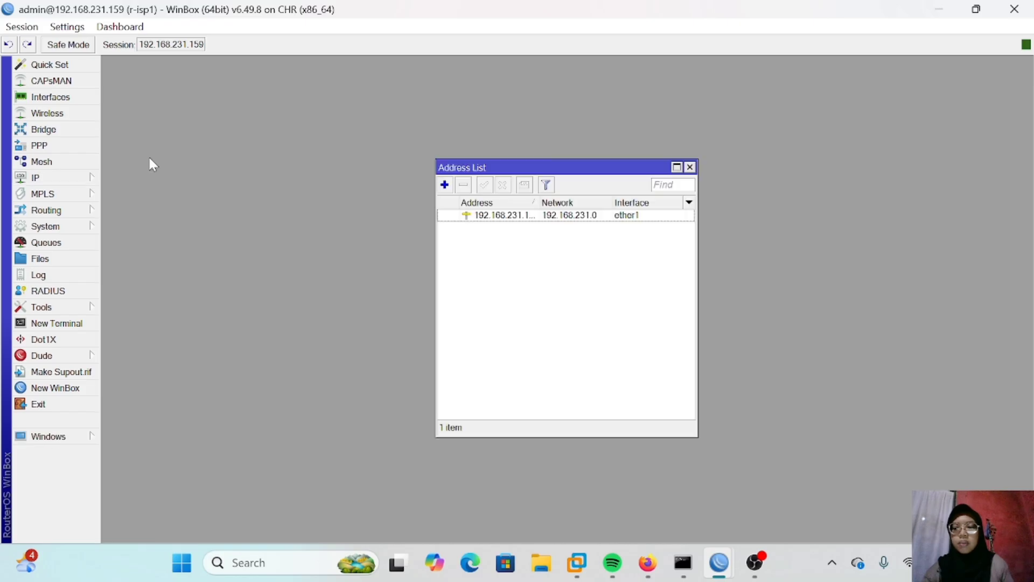
click(444, 184)
click(535, 275)
key(BackSpace)
key(BackSpace)
key(BackSpace)
key(BackSpace)
key(BackSpace)
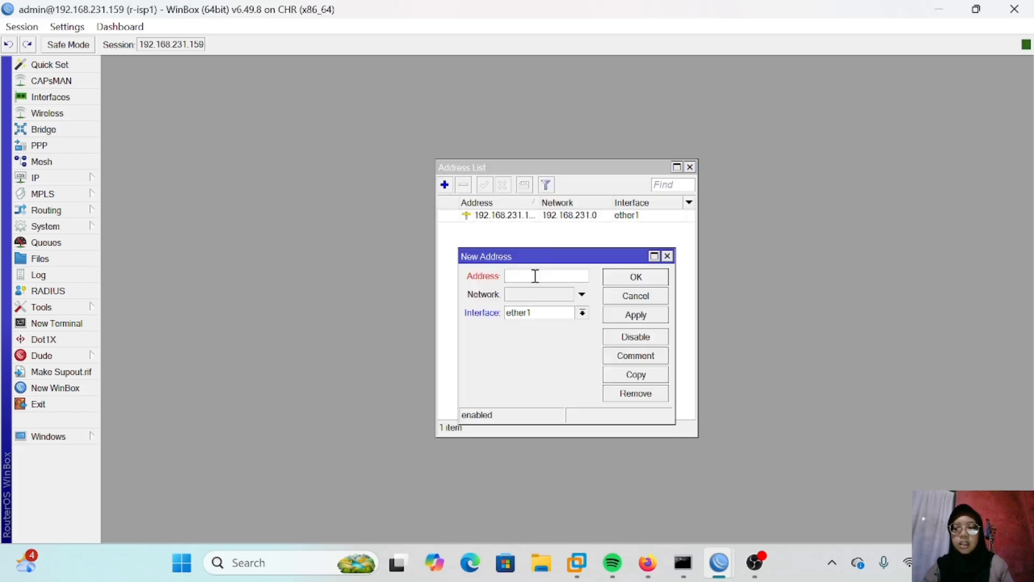
text(192.168.1.1/24)
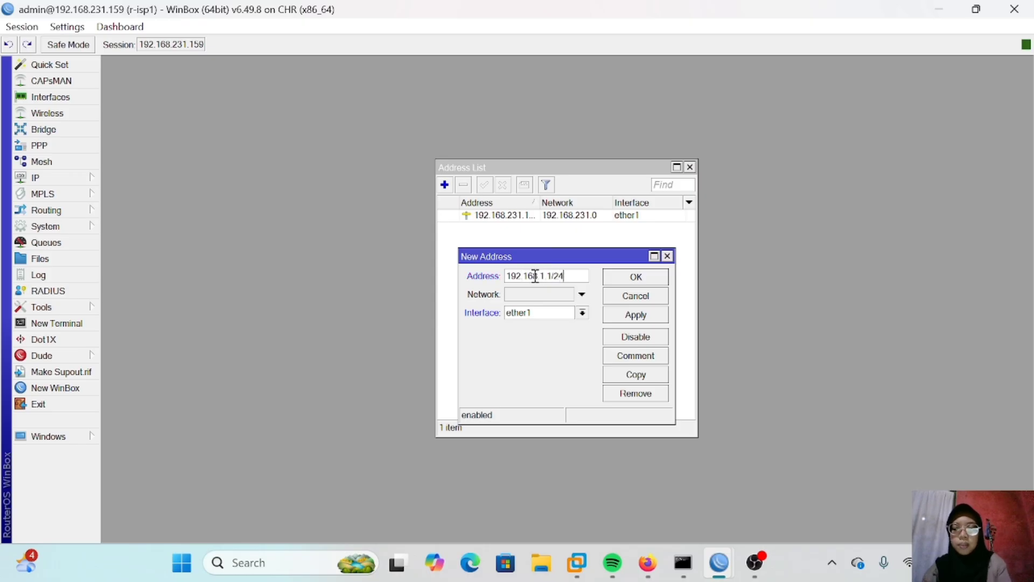
click(535, 313)
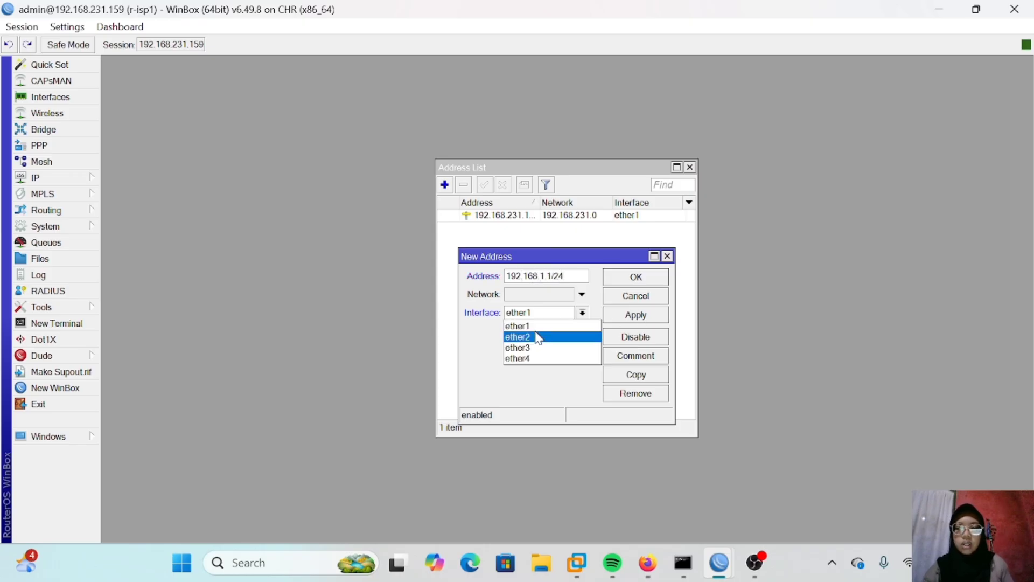
click(538, 337)
click(633, 319)
click(644, 279)
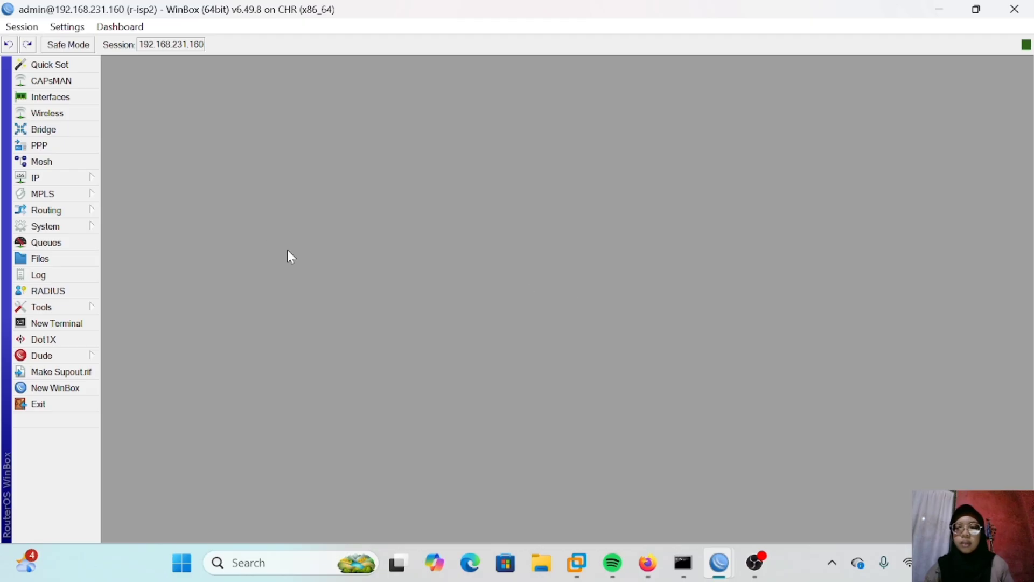
Step: On router r-isp2, add the IP address 172.16.1.1/24 on interface ether2
click(63, 180)
click(135, 159)
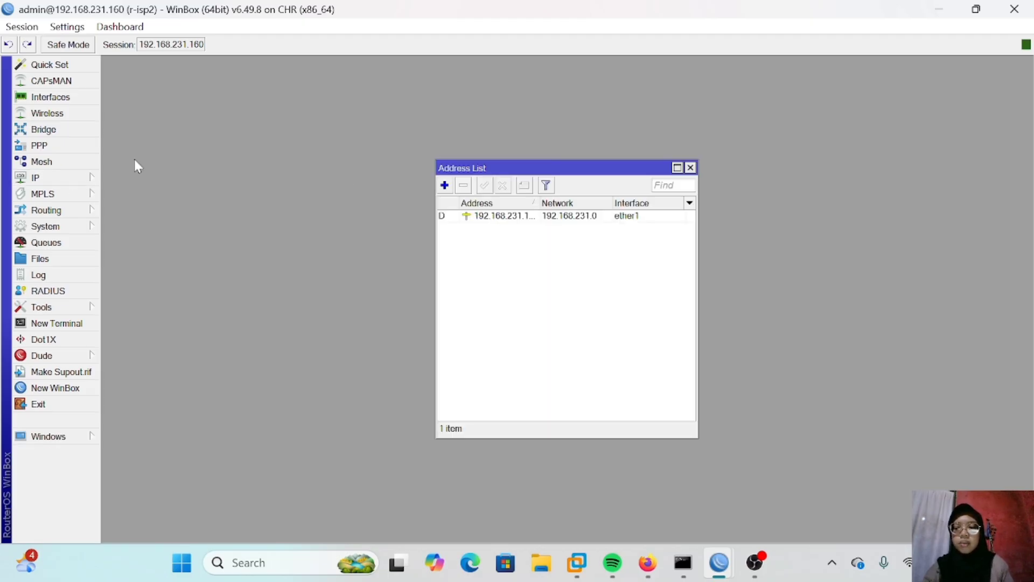
click(444, 185)
text(172)
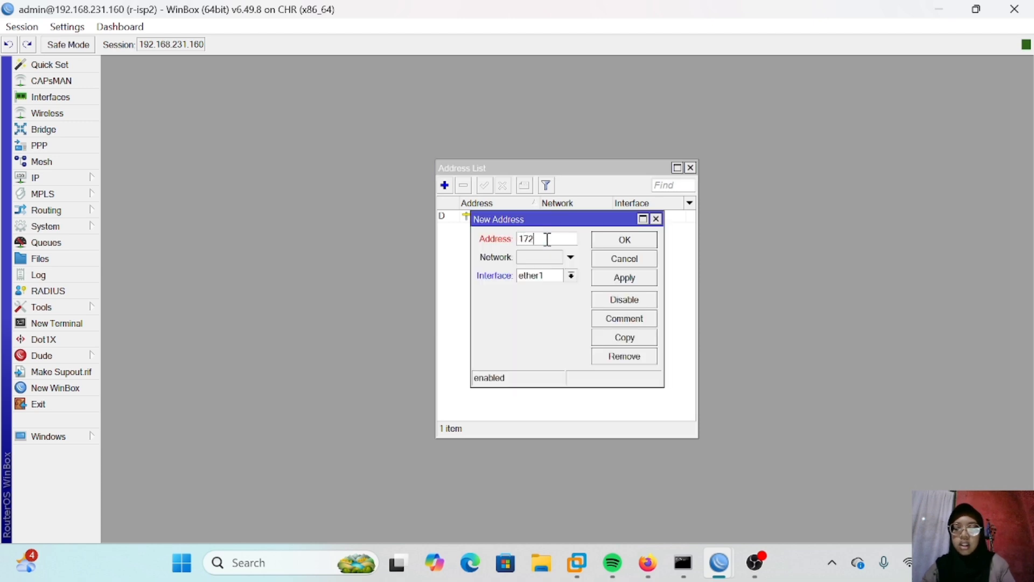
text(.16.1.1/24)
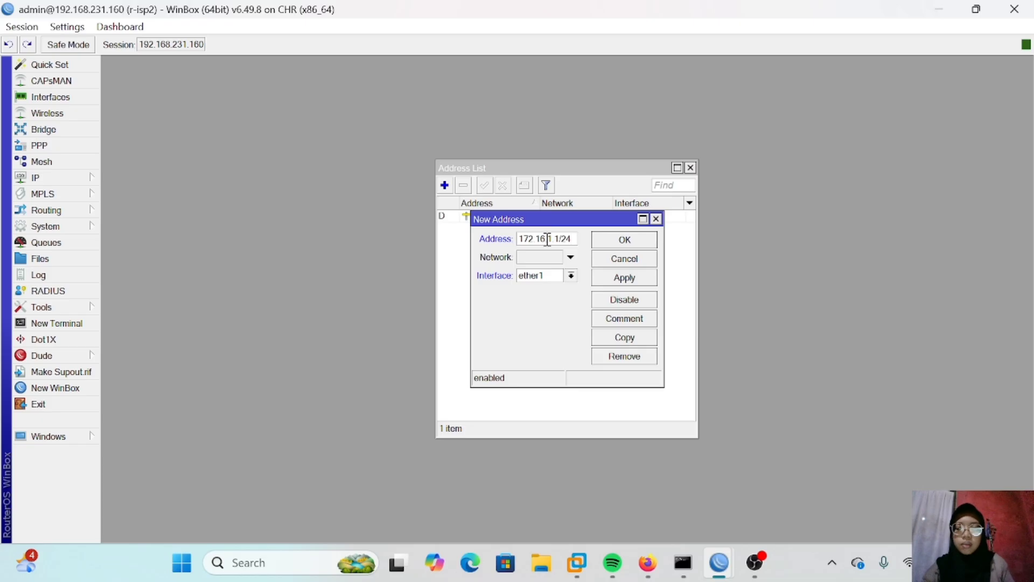
click(553, 275)
click(550, 297)
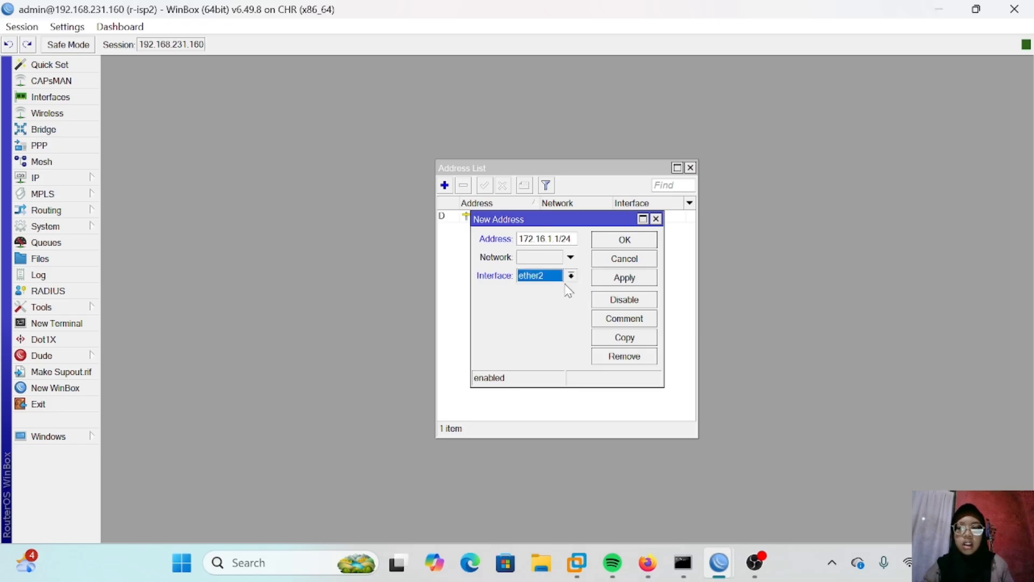
click(623, 277)
click(662, 240)
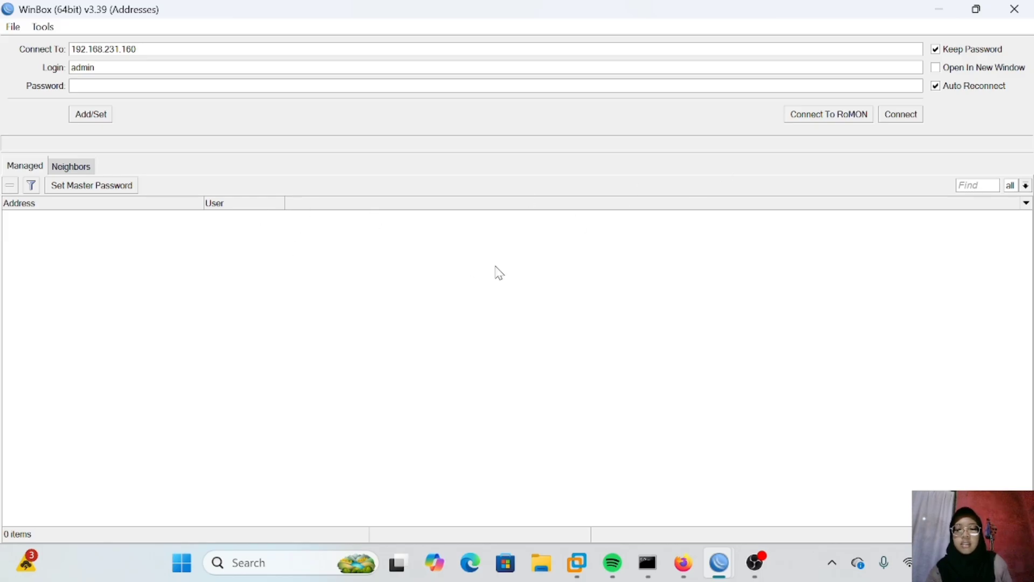
Step: Connect to router r-cust through RoMON agent 192.168.231.159 and skip the password change
click(149, 52)
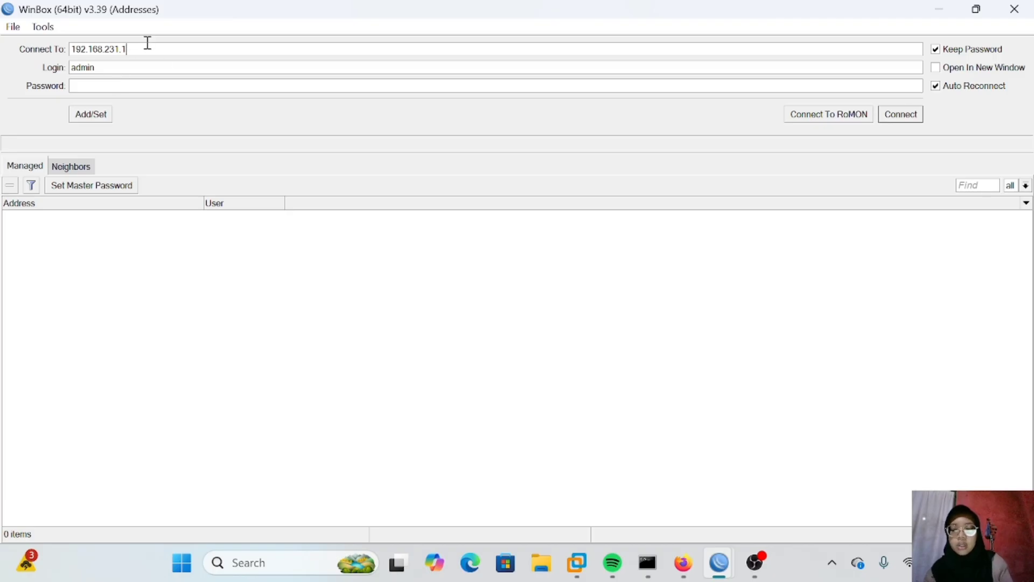
text(59)
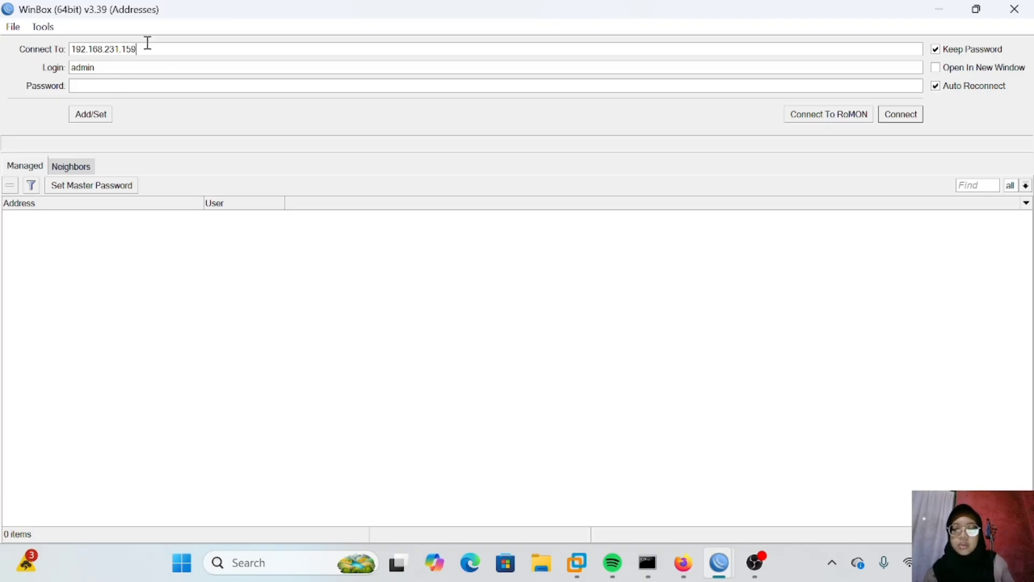
click(810, 114)
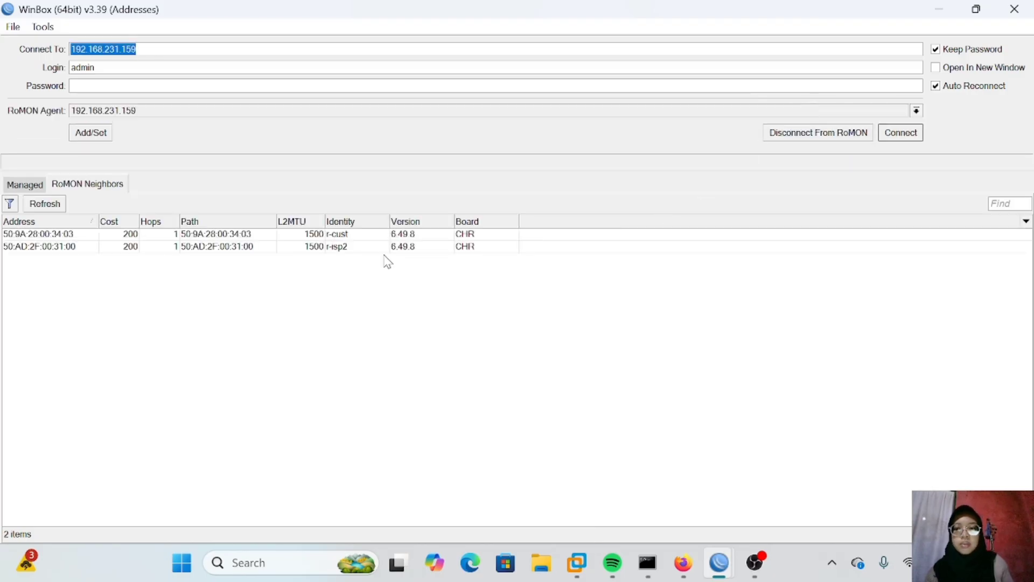
click(351, 235)
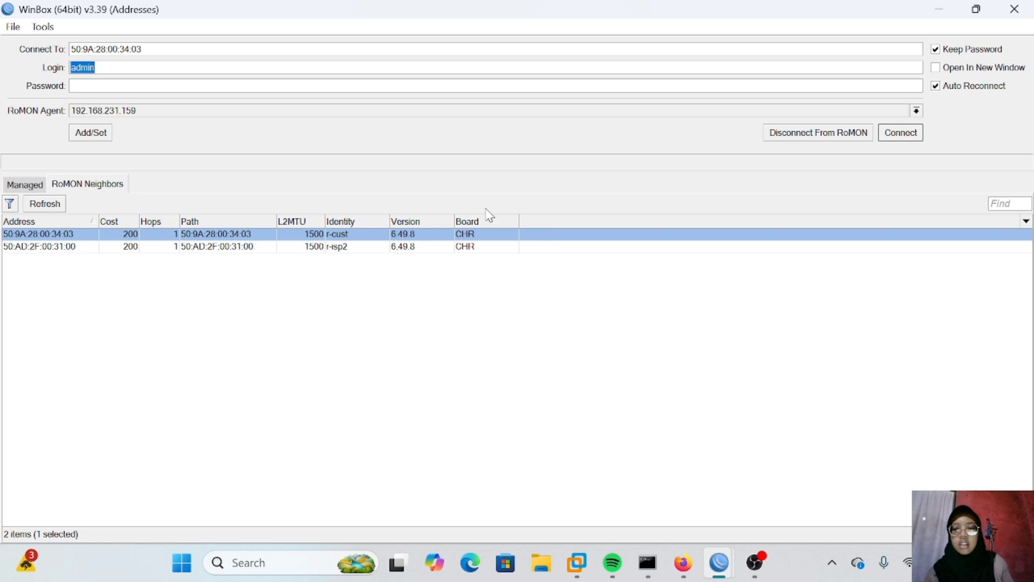
click(905, 134)
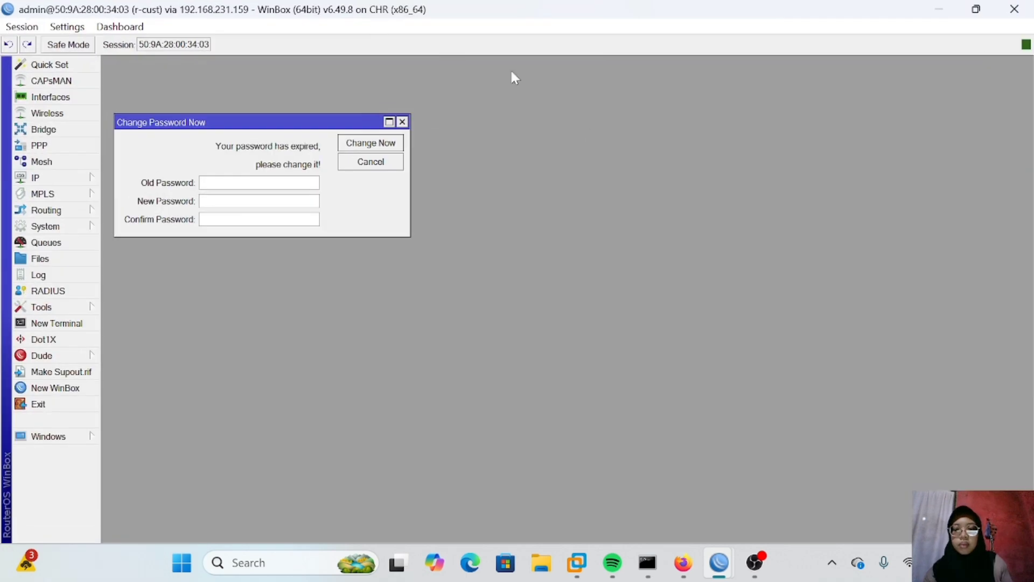
click(402, 121)
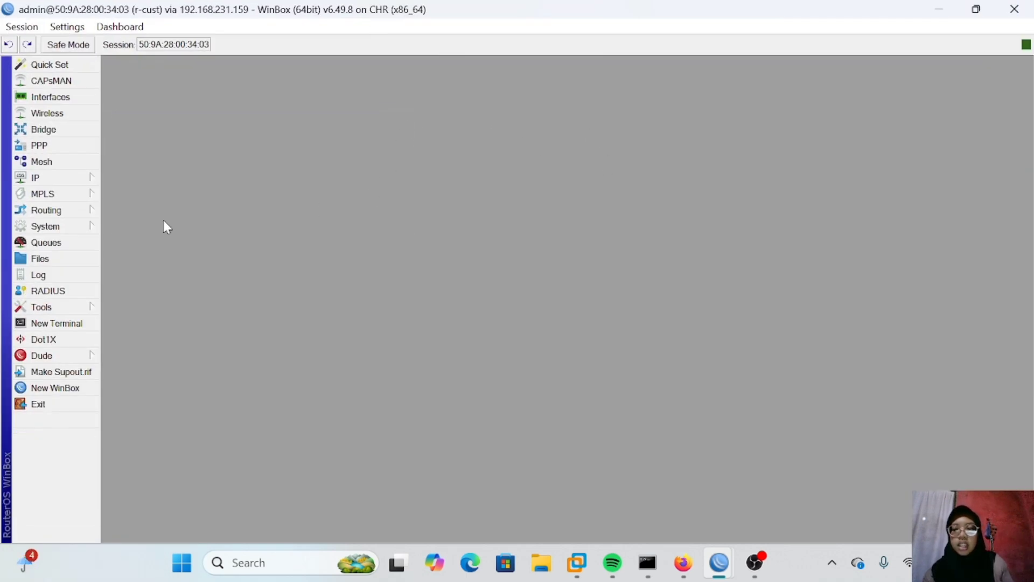
Step: On r-cust, add the IP address 192.168.1.2/24 on interface ether1
click(64, 176)
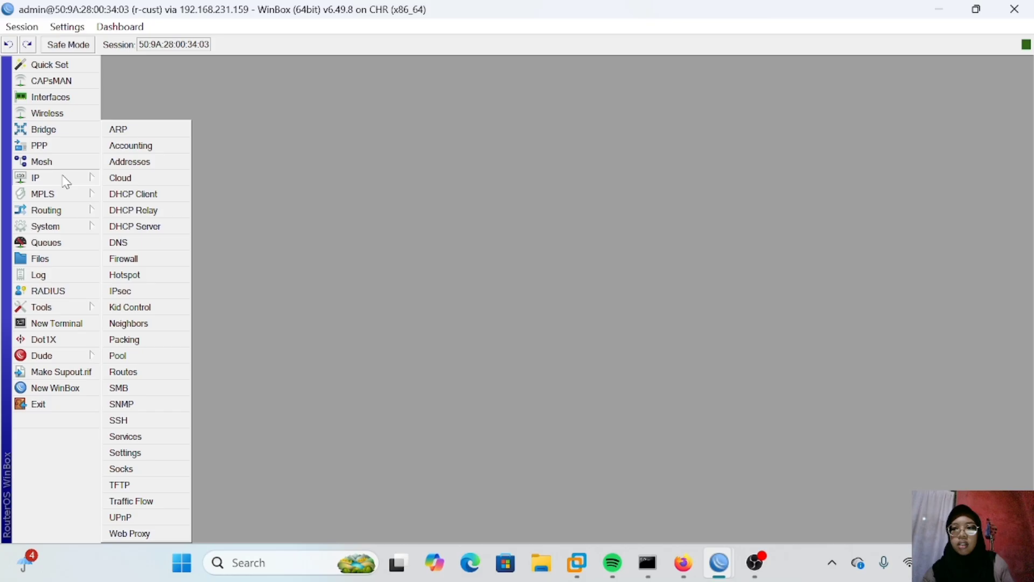
click(120, 162)
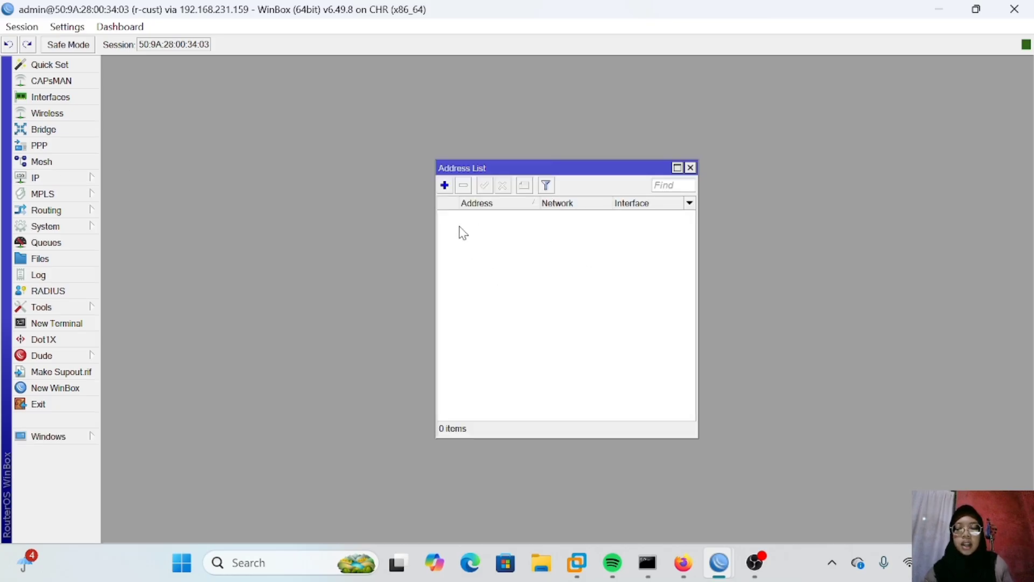
click(445, 185)
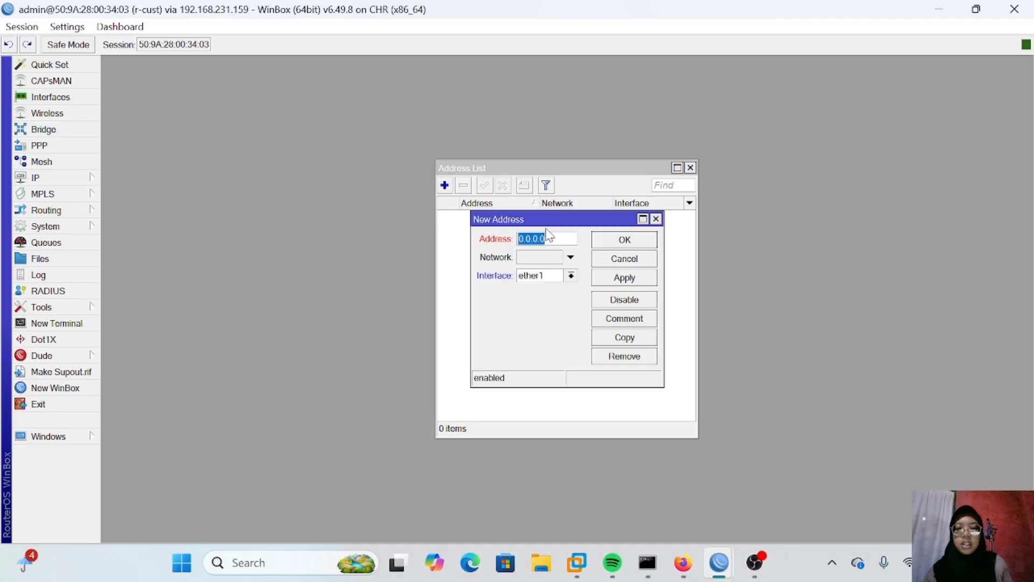
text(192.168.1.2/24)
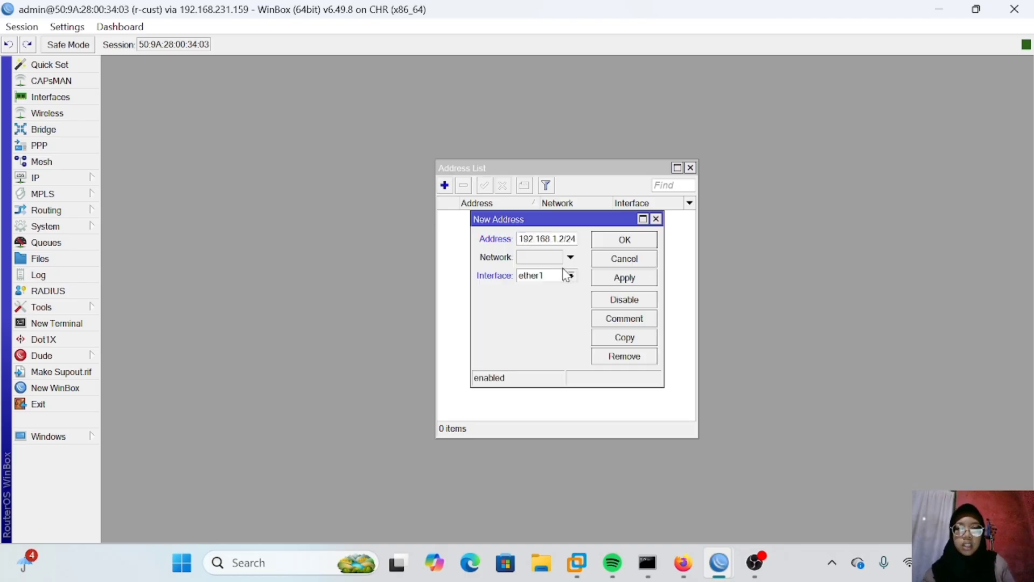
click(619, 279)
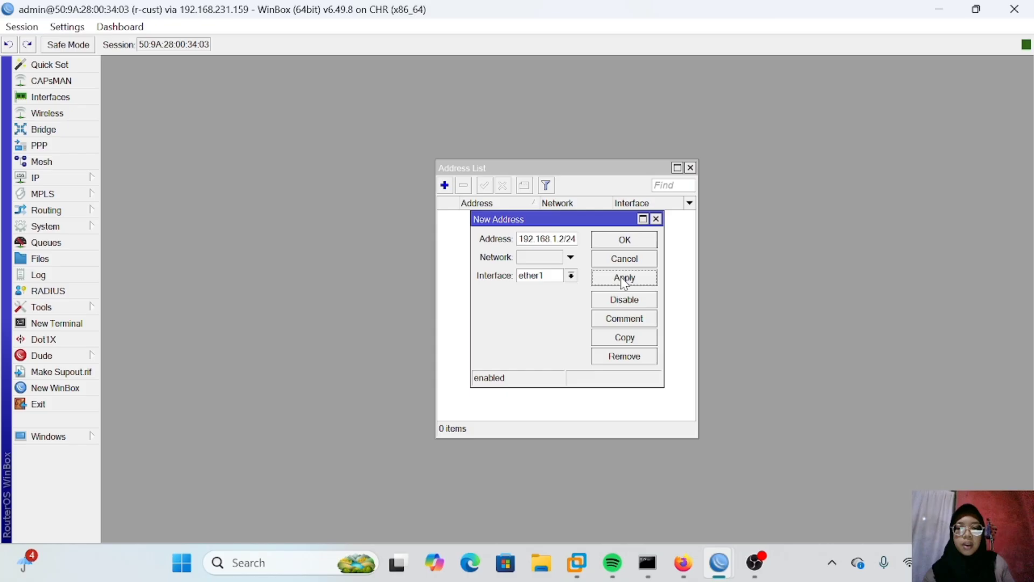
click(644, 242)
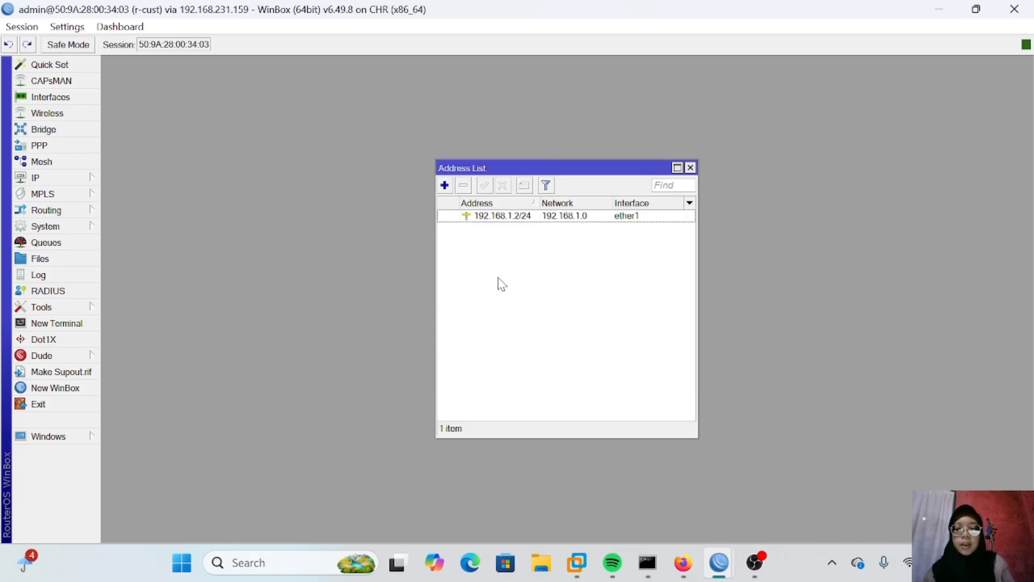
Step: Add a second address 172.16.1.2/24 on interface ether2 of r-cust
click(445, 189)
click(549, 238)
key(BackSpace)
key(BackSpace)
key(BackSpace)
key(BackSpace)
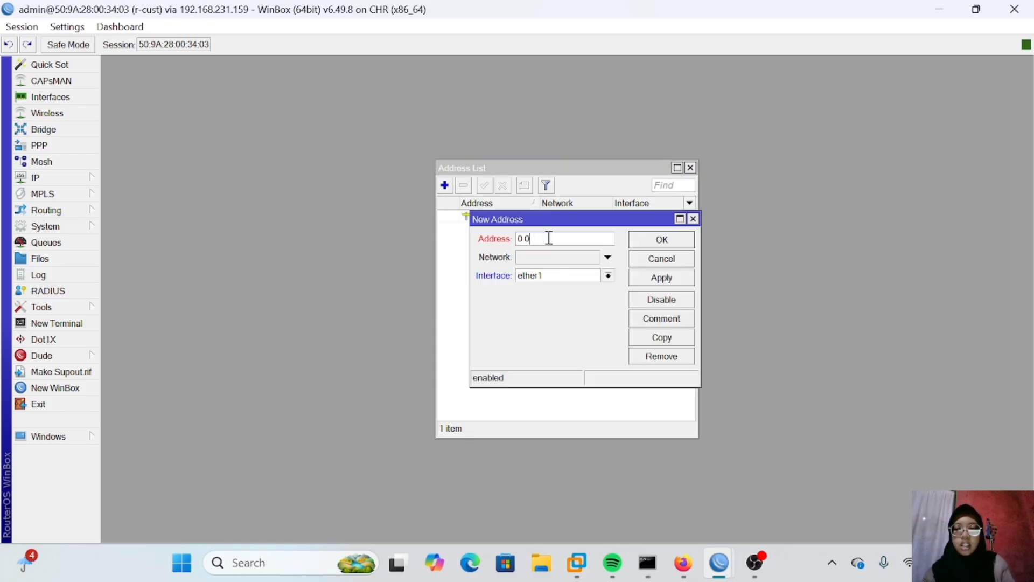
key(BackSpace)
key(BackSpace)
key(BackSpace)
text(172)
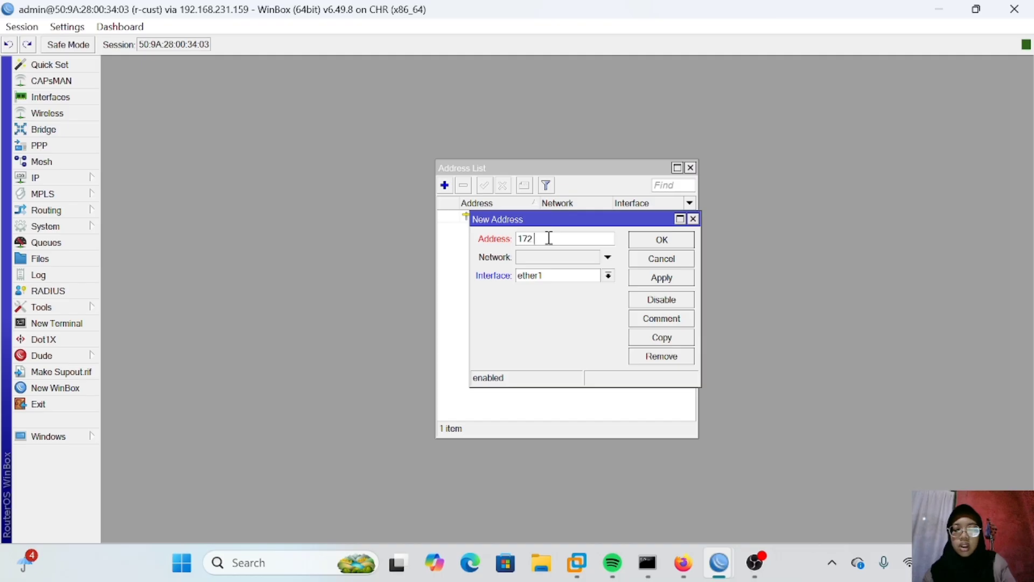
text(.16)
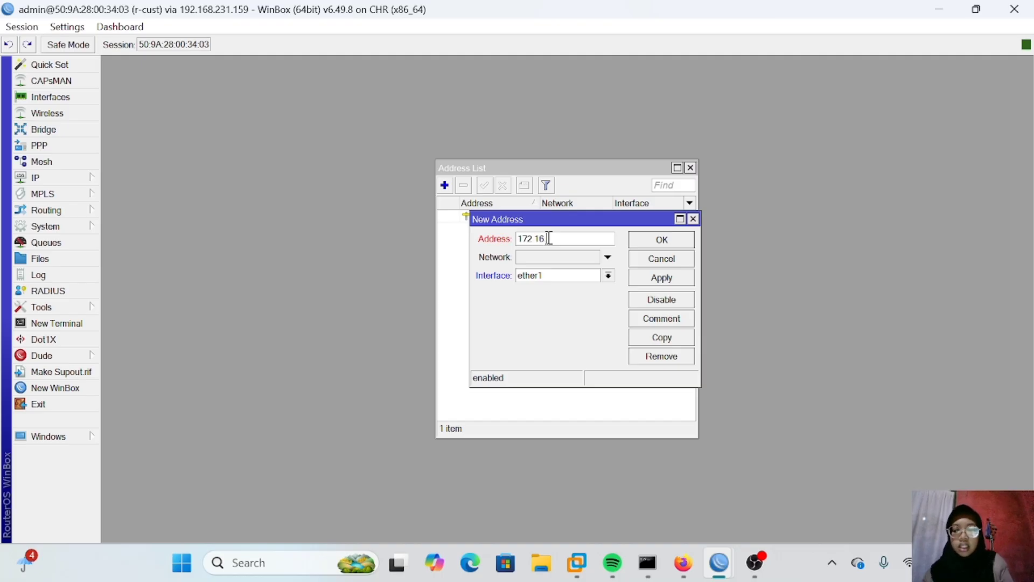
text(.1.2/24)
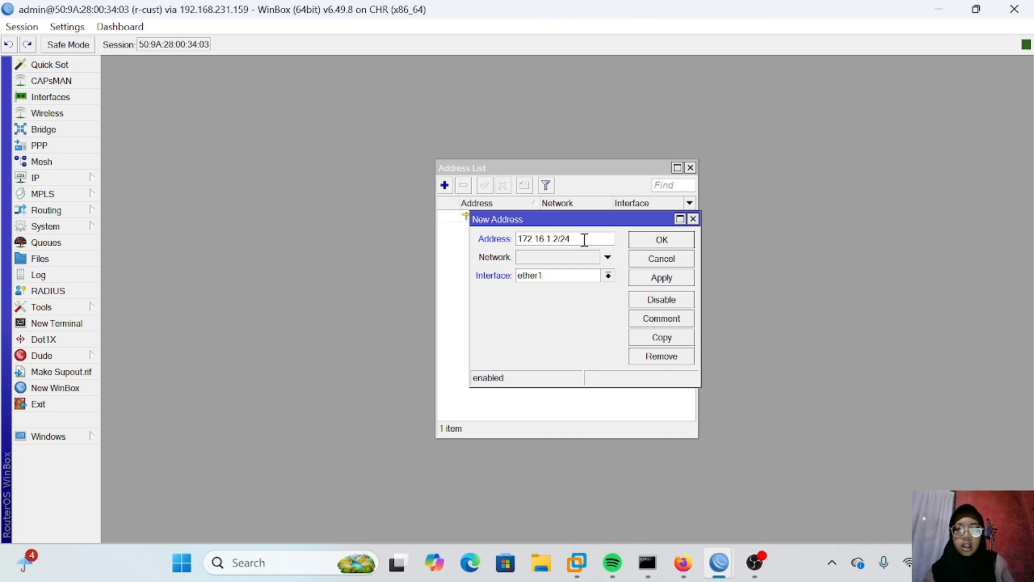
click(555, 274)
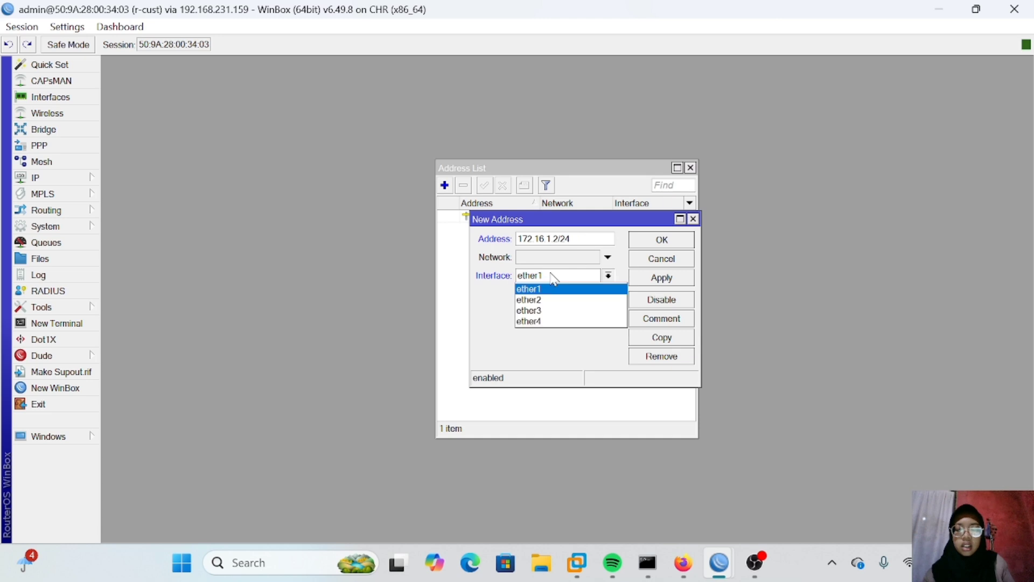
click(551, 299)
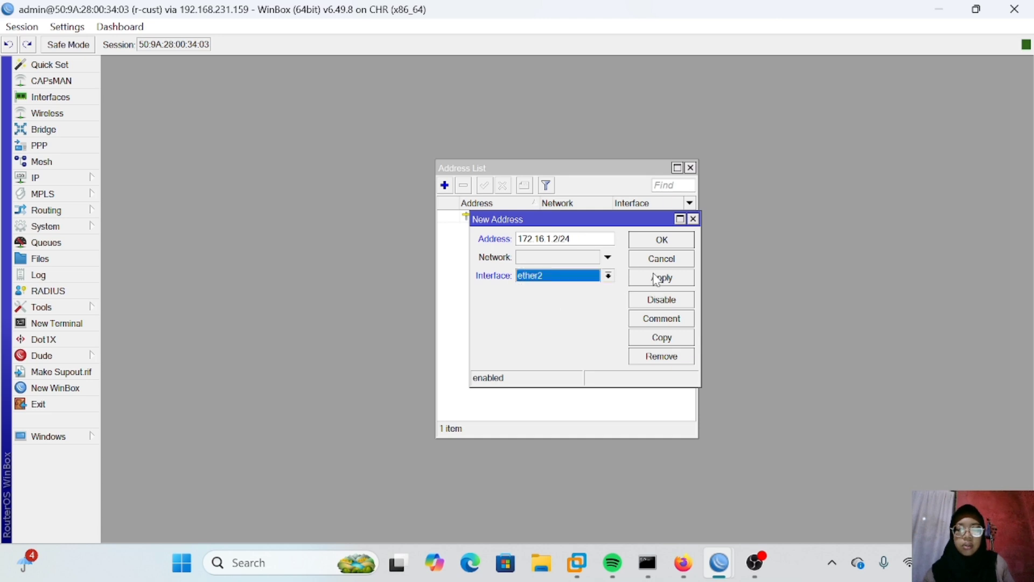
click(673, 279)
click(670, 241)
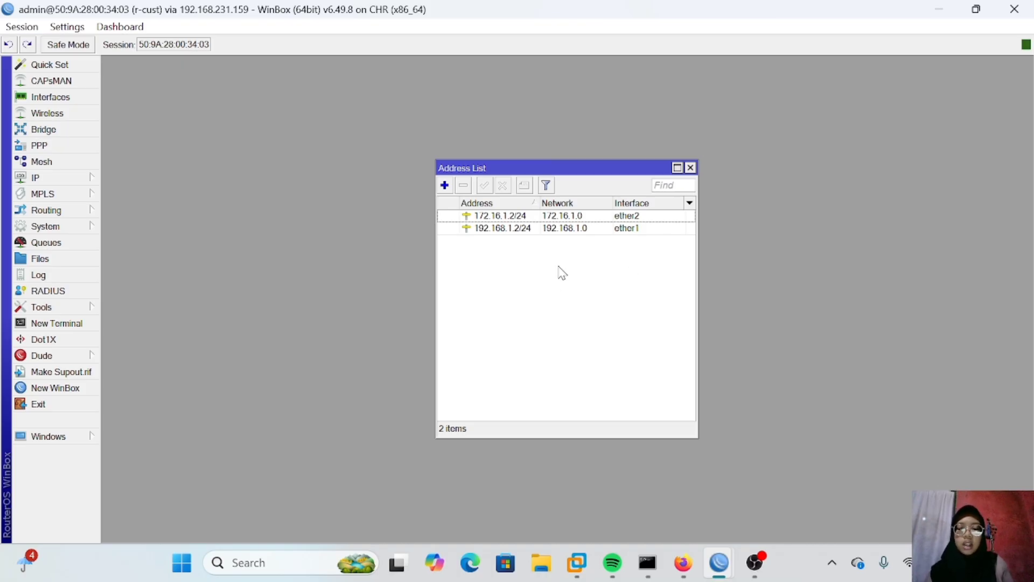
Step: On r-cust, add a default route 0.0.0.0/0 through gateway 192.168.1.1
click(66, 177)
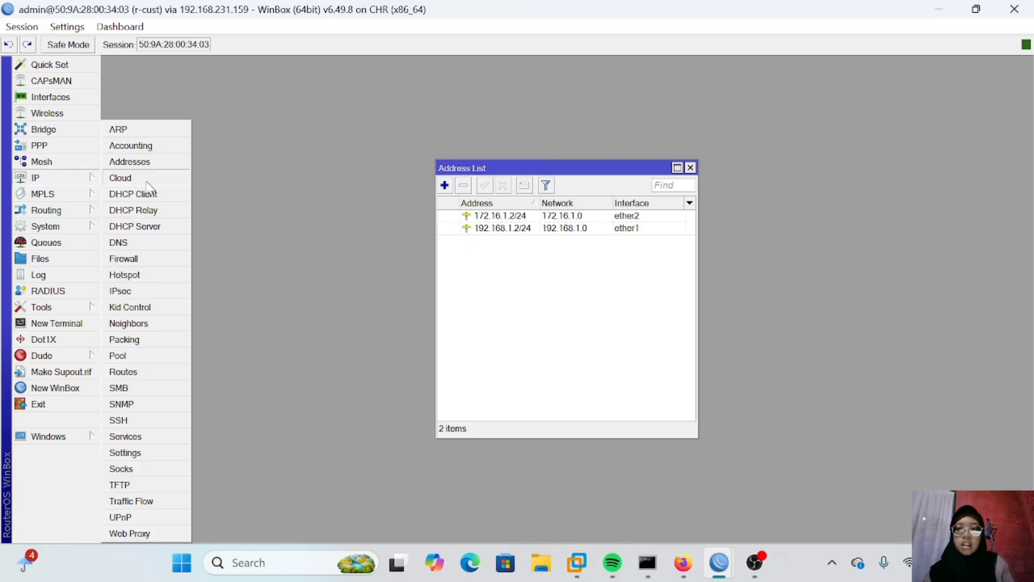
click(124, 371)
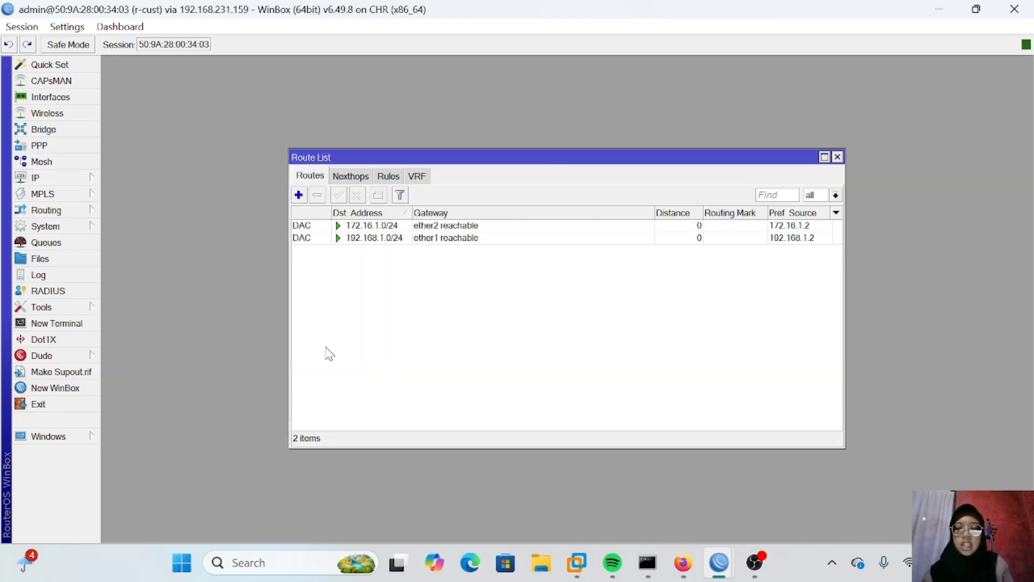
click(298, 195)
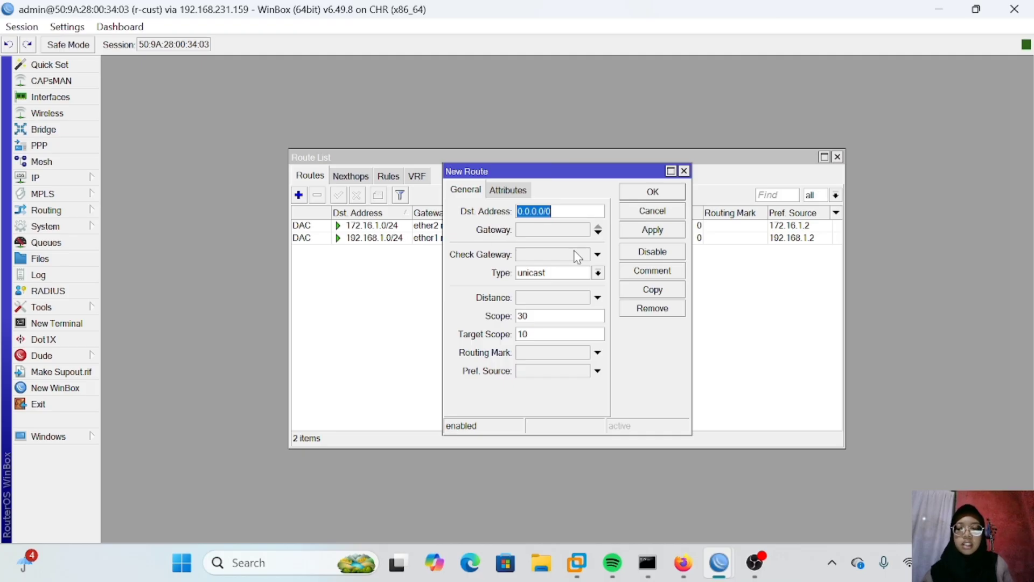
click(551, 227)
text(192.168.1.1)
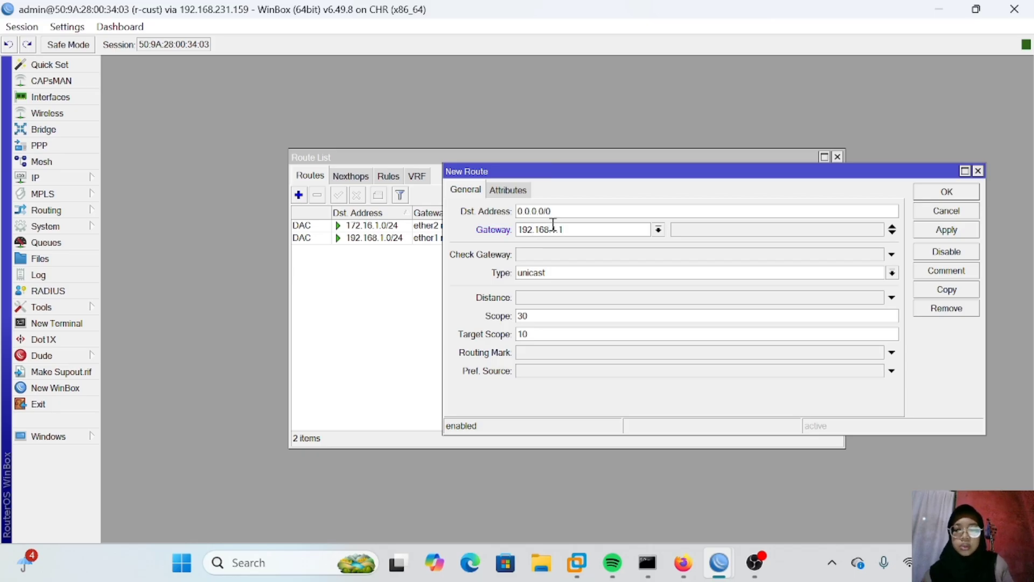
click(956, 235)
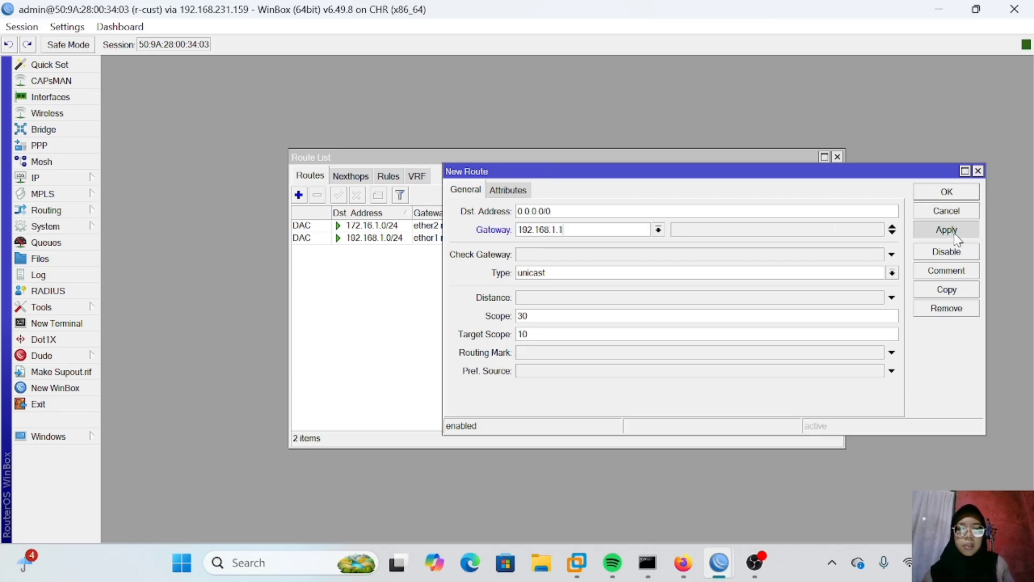
click(947, 194)
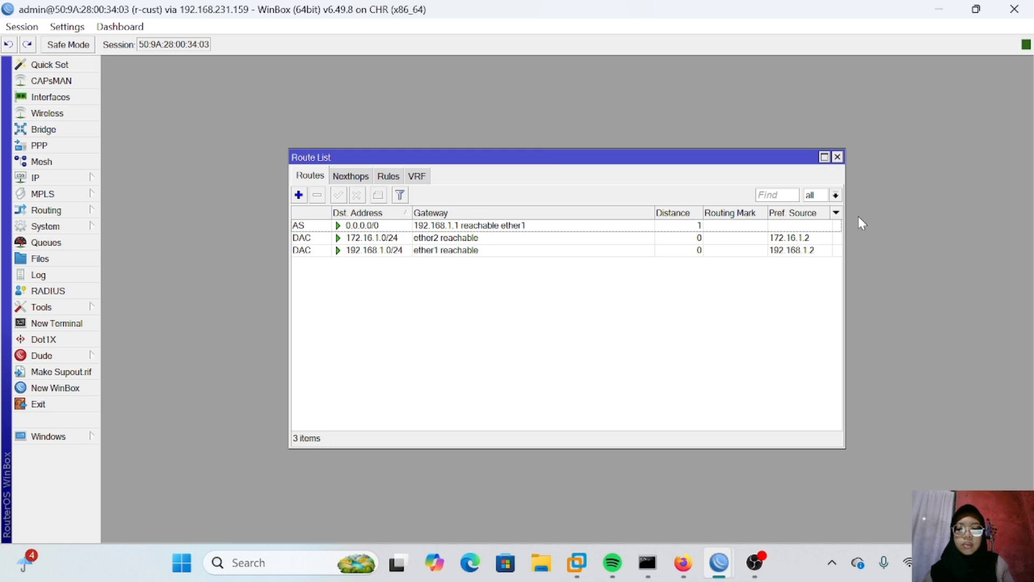
Step: Add a second default route 0.0.0.0/0 through gateway 172.16.1.1 and close the route list
click(298, 195)
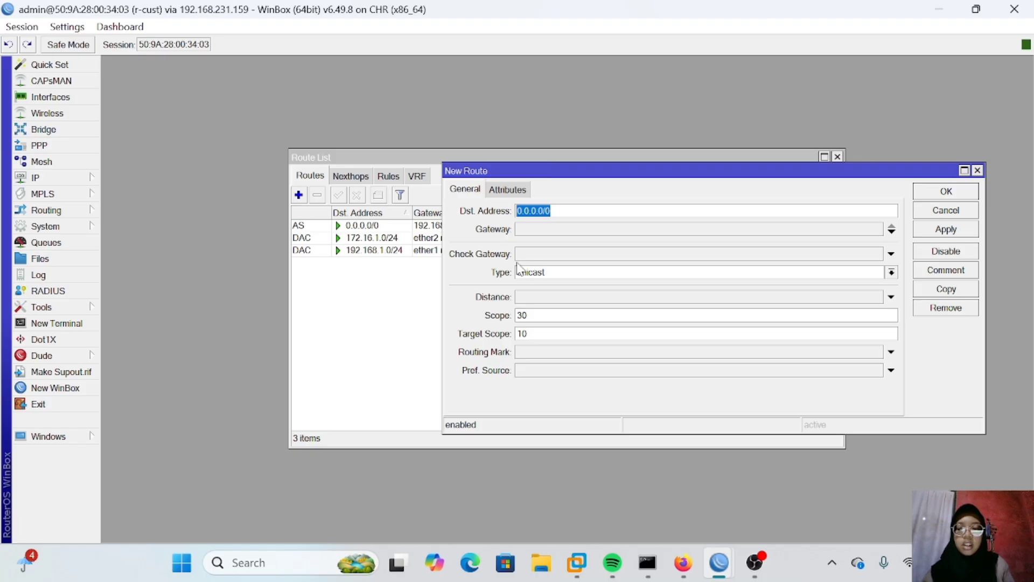
click(527, 230)
text(172.16.1.1)
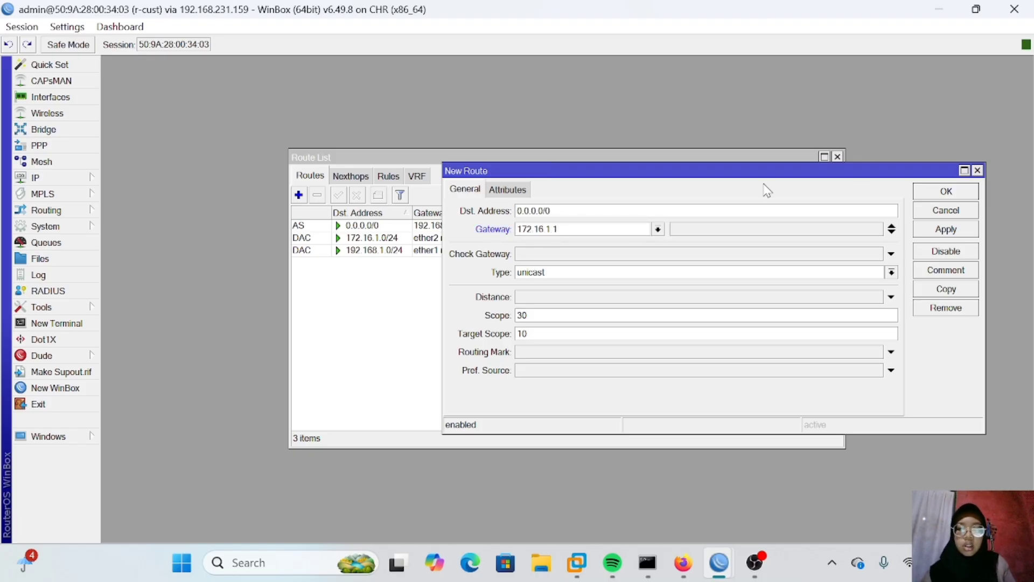
click(933, 227)
click(949, 193)
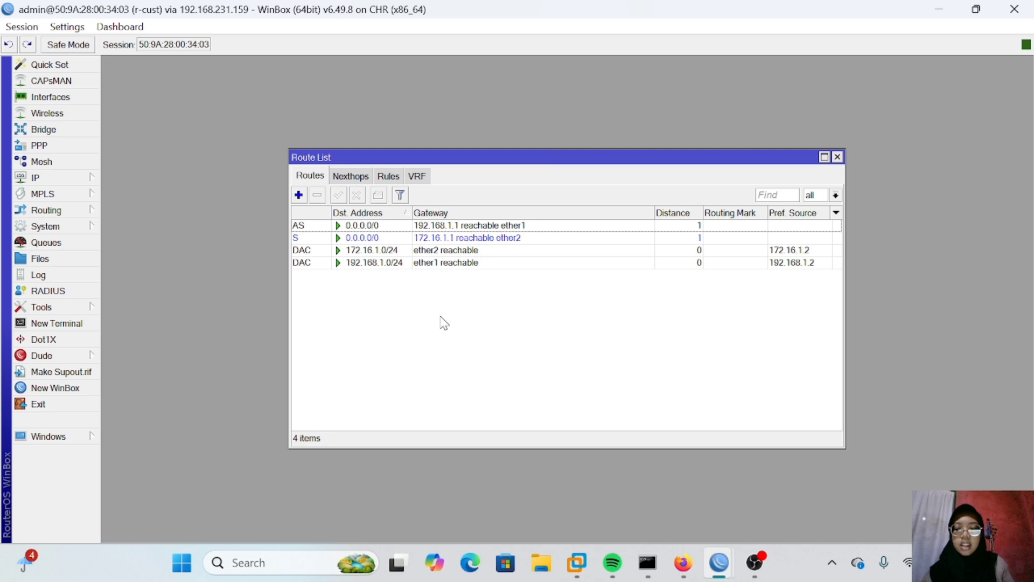
key(Escape)
Step: Set the router's DNS server to 8.8.8.8
click(79, 178)
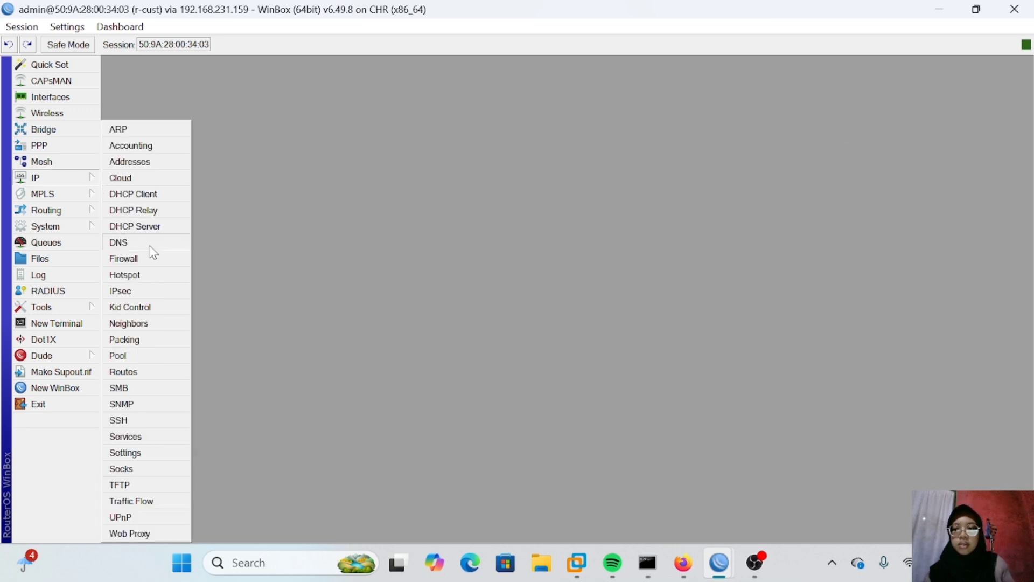
click(150, 244)
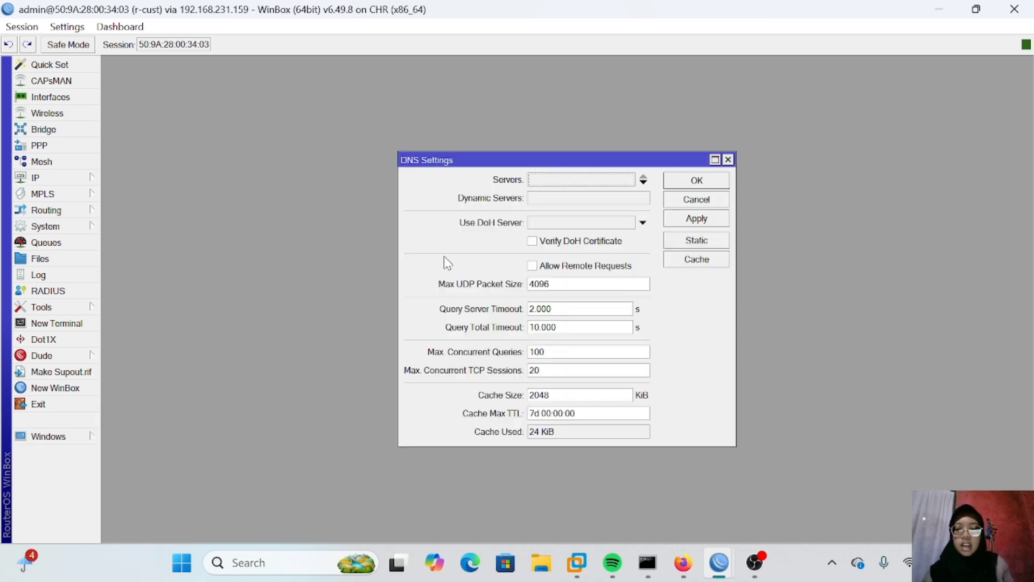
click(552, 179)
text(8.8.8.8)
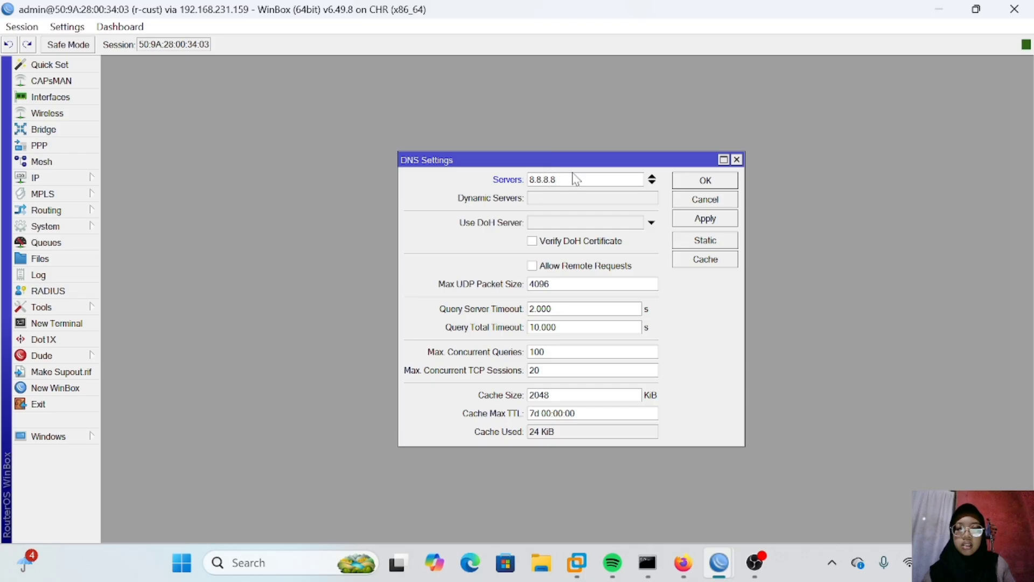
click(701, 218)
click(703, 185)
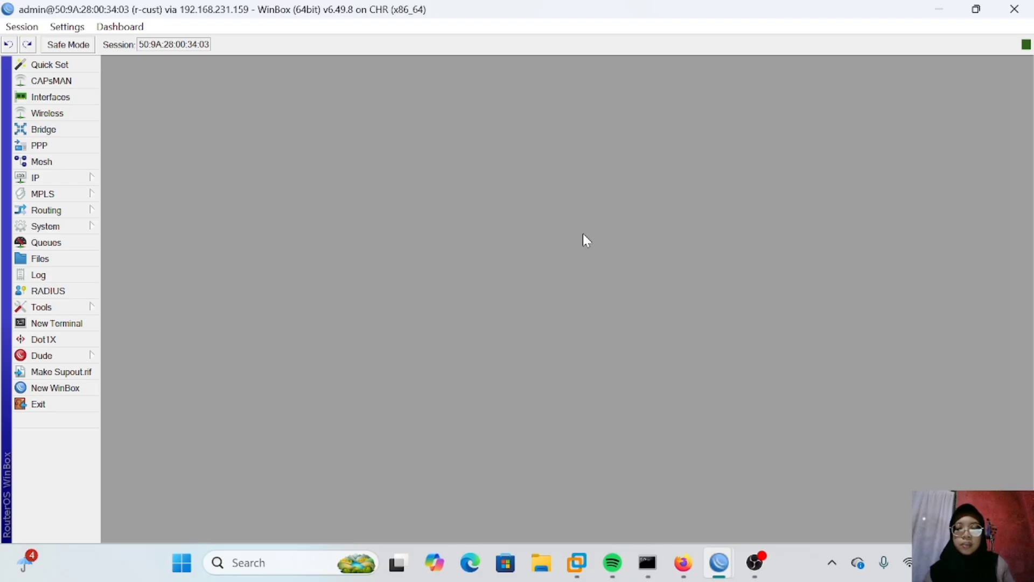
Step: In the PNETLab topology, move VPC1 and VPC2 below r-cust and start both PCs
click(710, 487)
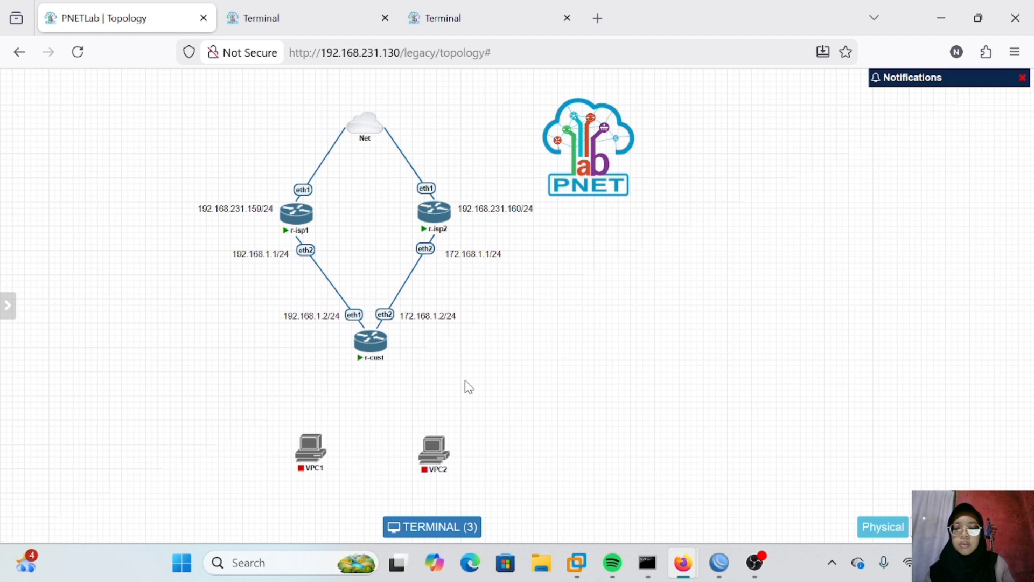
drag(321, 423, 322, 413)
drag(434, 452, 416, 412)
click(313, 389)
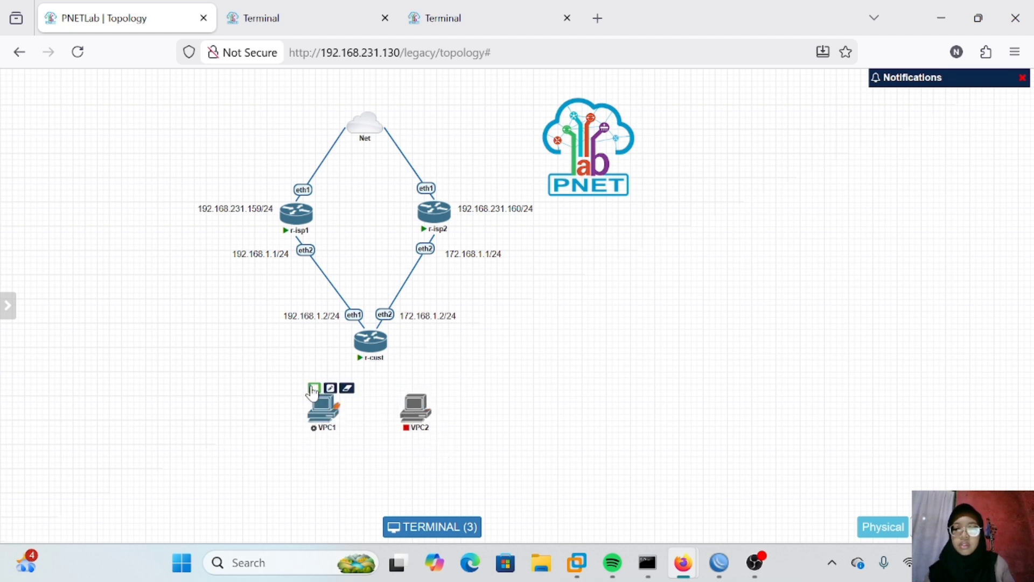
click(407, 388)
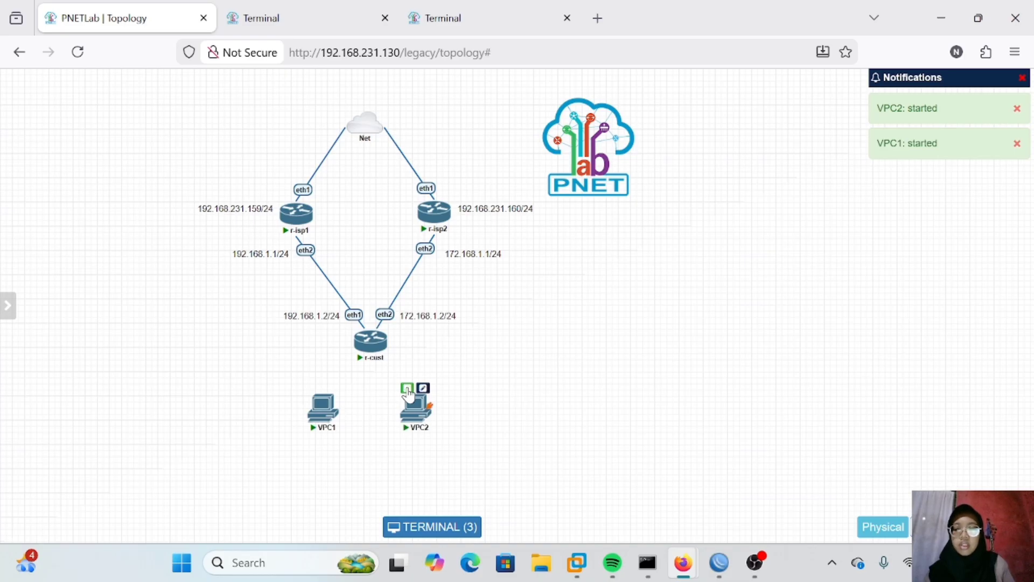
Step: Connect r-cust eth3 to VPC1 and r-cust eth4 to VPC2 in the topology
drag(384, 342, 316, 416)
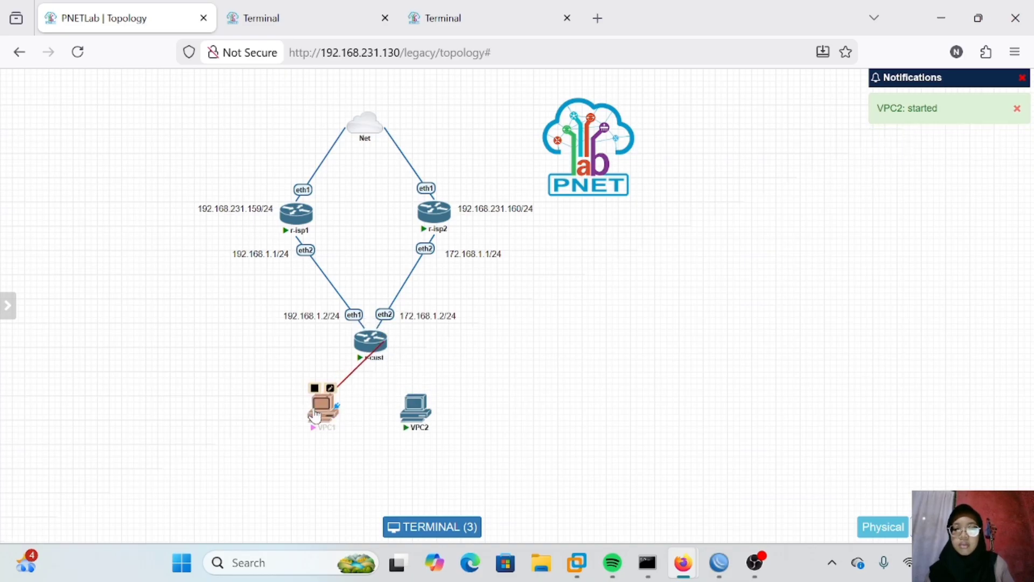
click(545, 497)
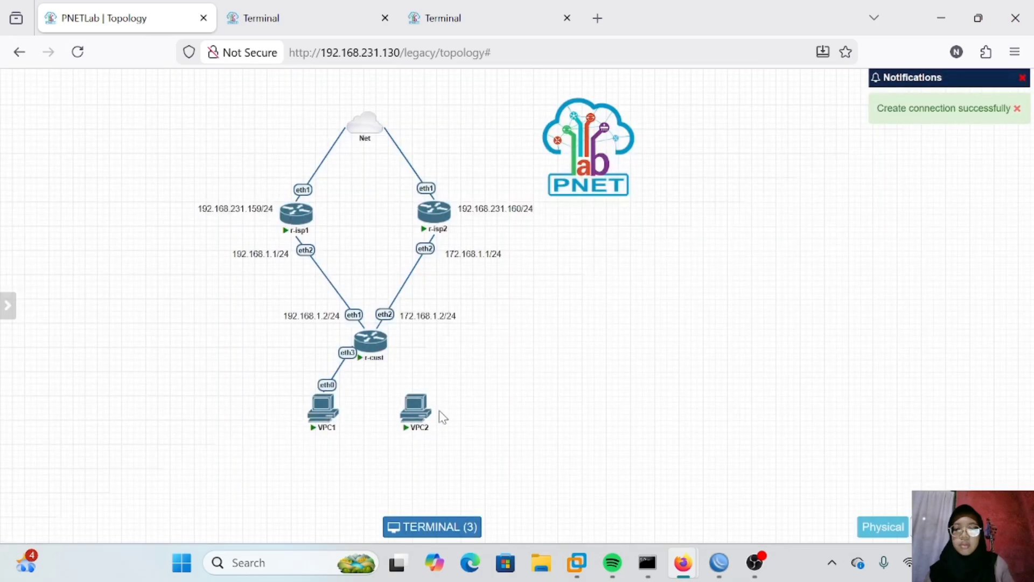
drag(371, 341, 416, 410)
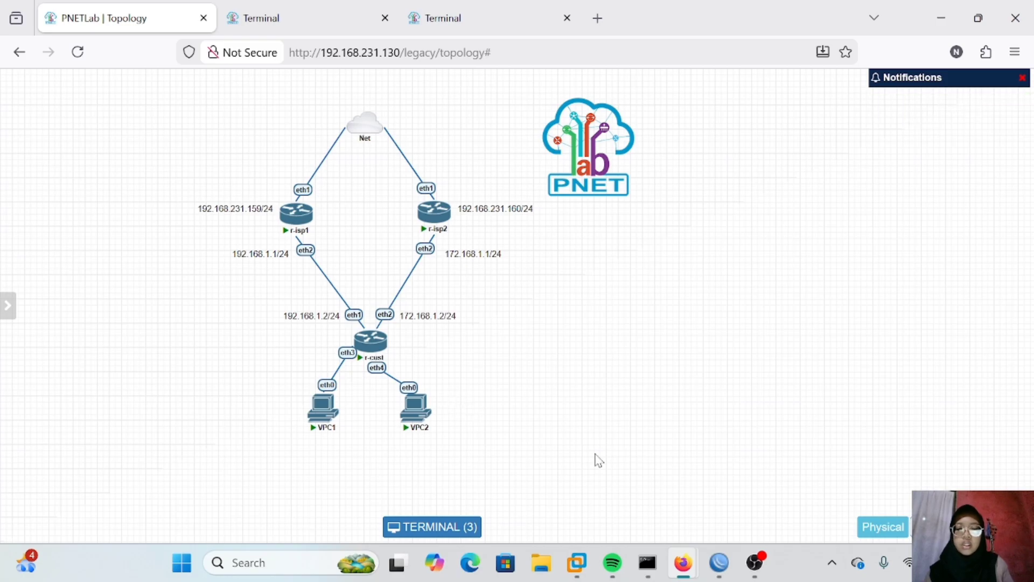
Step: Back on r-cust, create a new bridge named bridge-cust
mouse_move(719, 562)
click(833, 494)
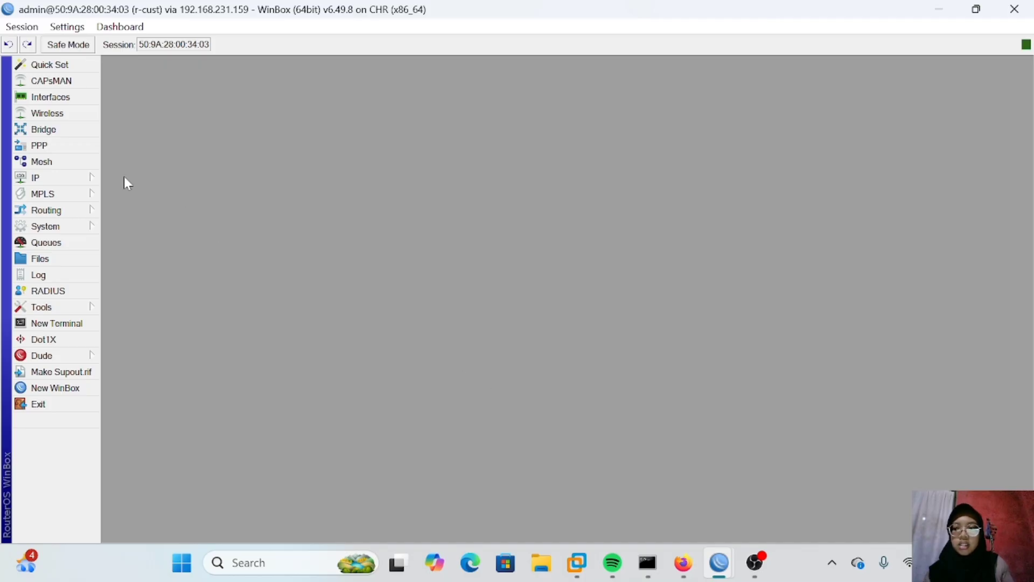
click(43, 129)
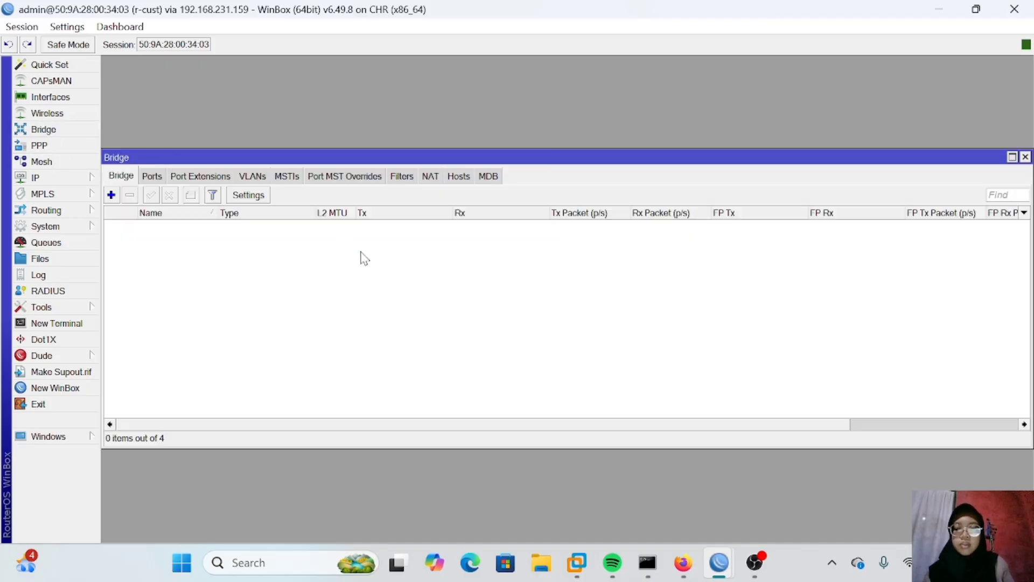
click(110, 194)
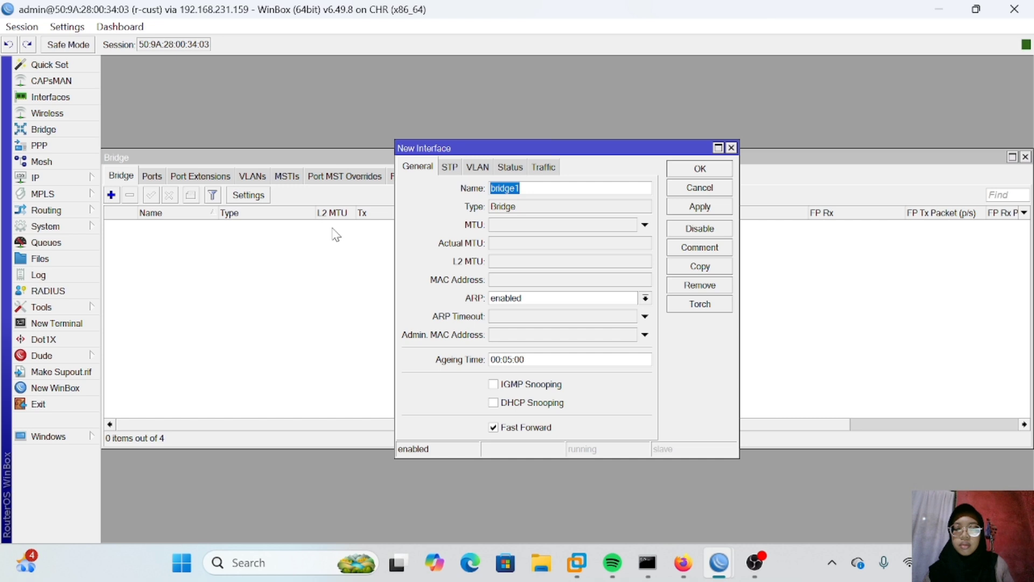
click(543, 190)
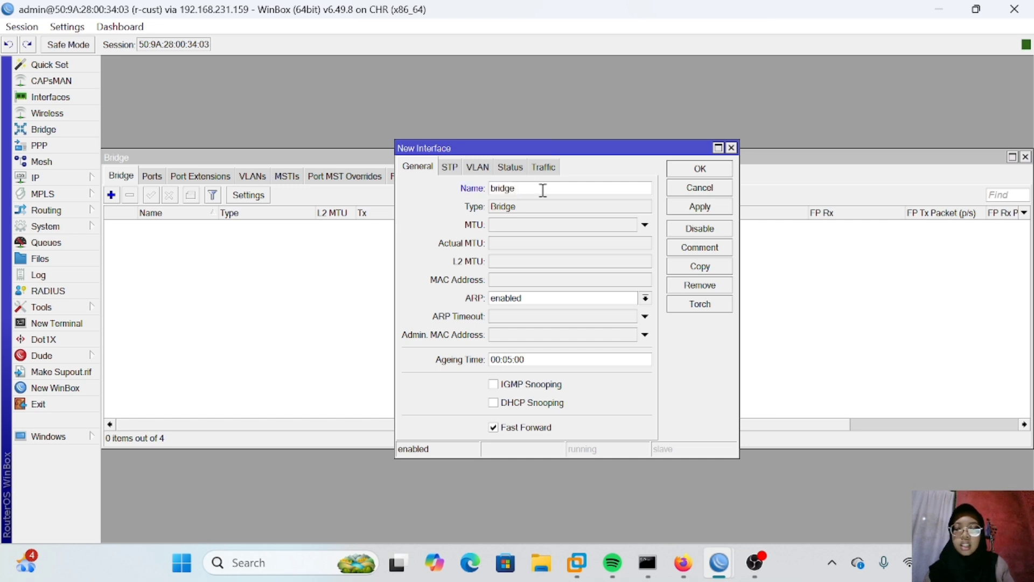
text(-cust)
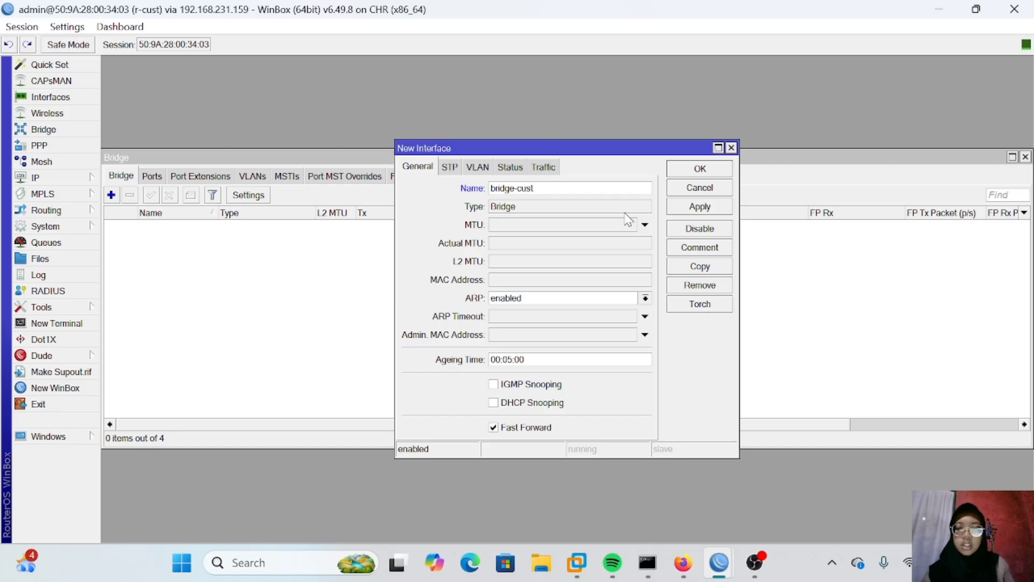
click(690, 210)
click(700, 170)
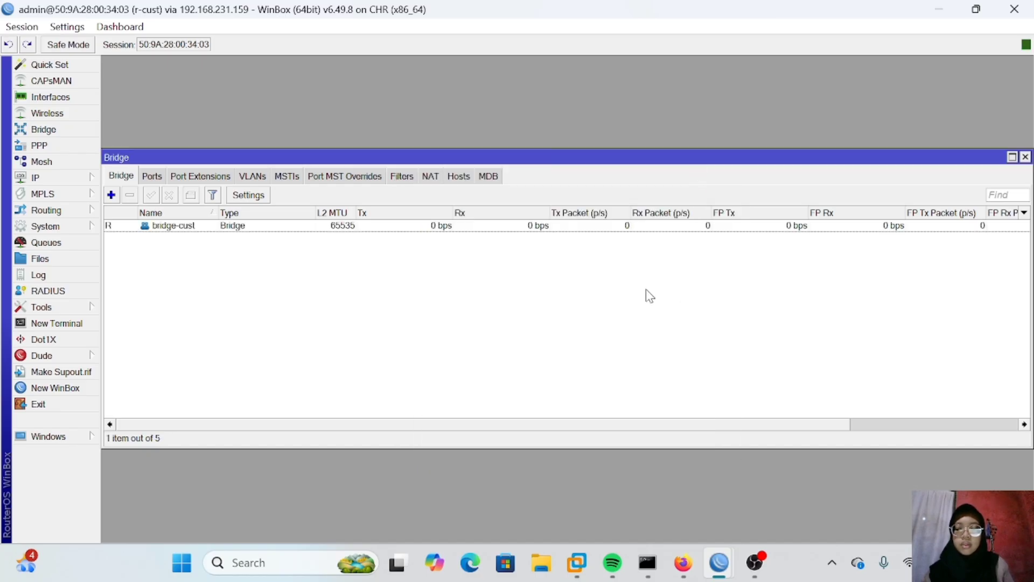
Step: Add interface ether3 as a port of bridge-cust
click(158, 178)
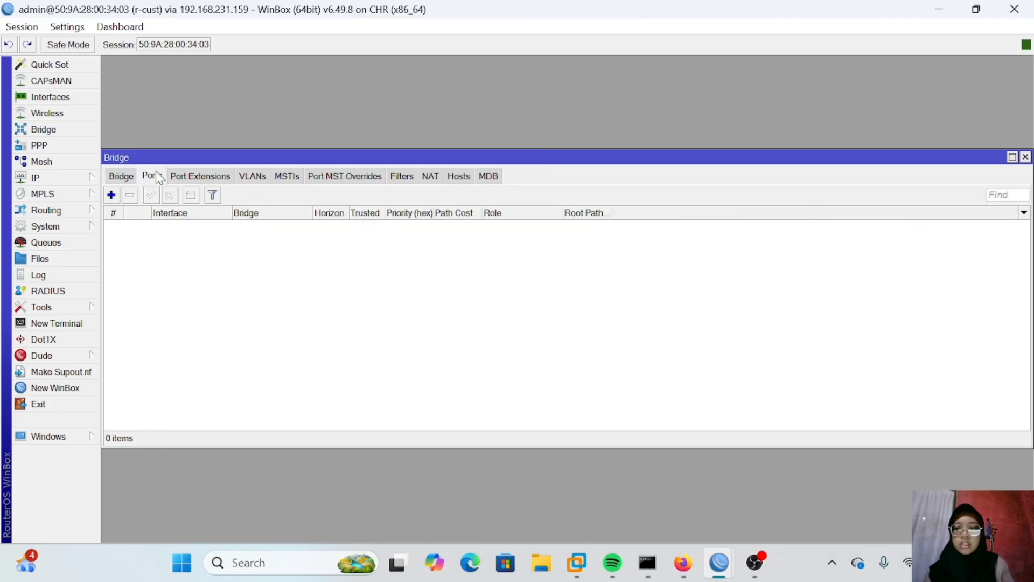
click(111, 195)
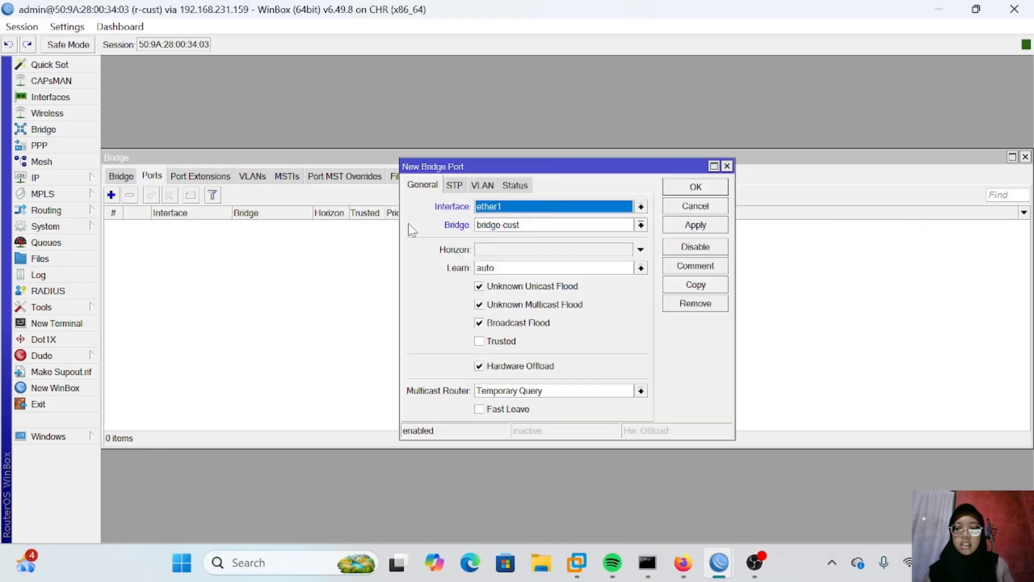
click(514, 207)
click(517, 262)
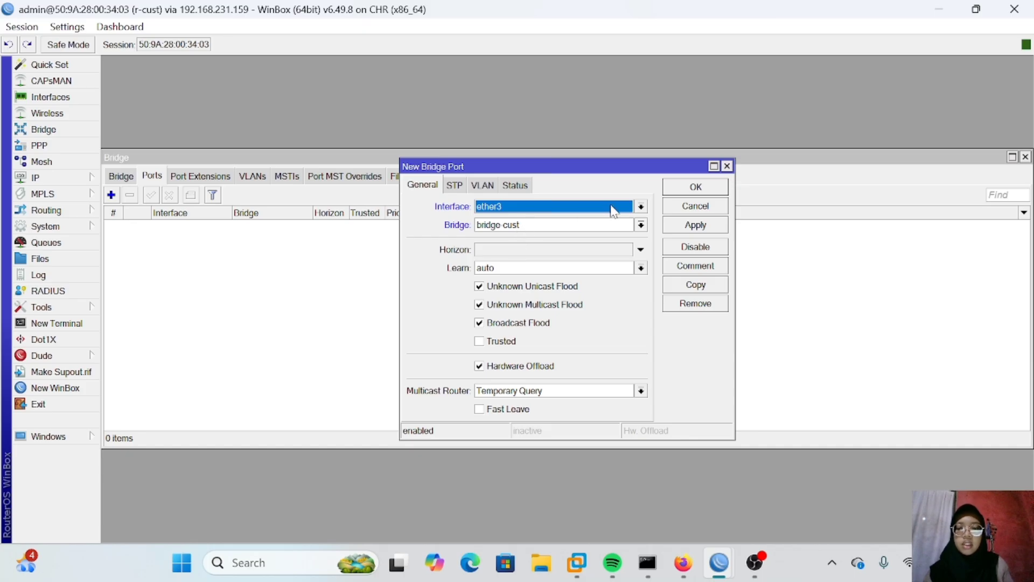
click(695, 225)
click(693, 189)
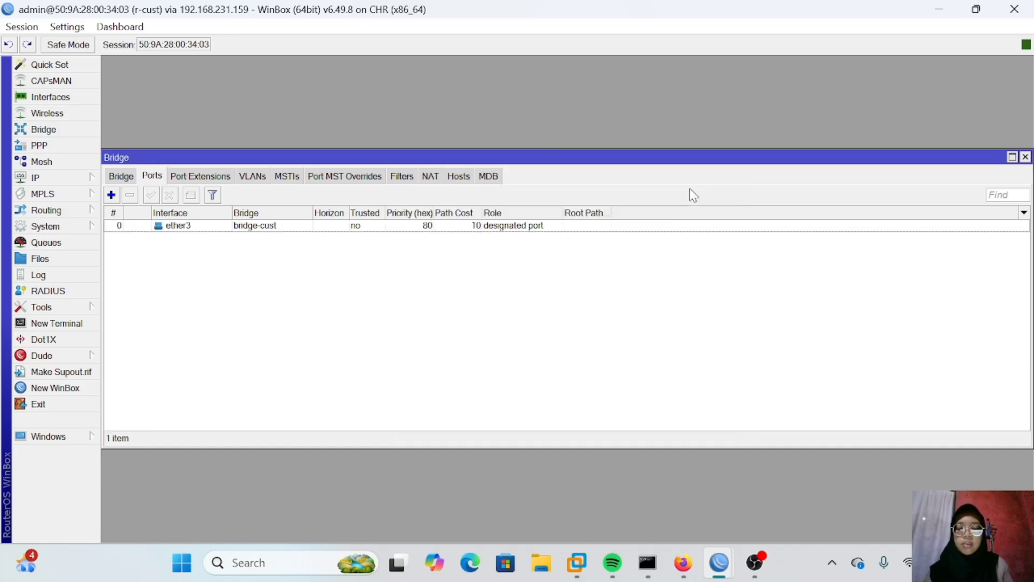
Step: Add interface ether4 as a port of bridge-cust
click(111, 195)
click(489, 208)
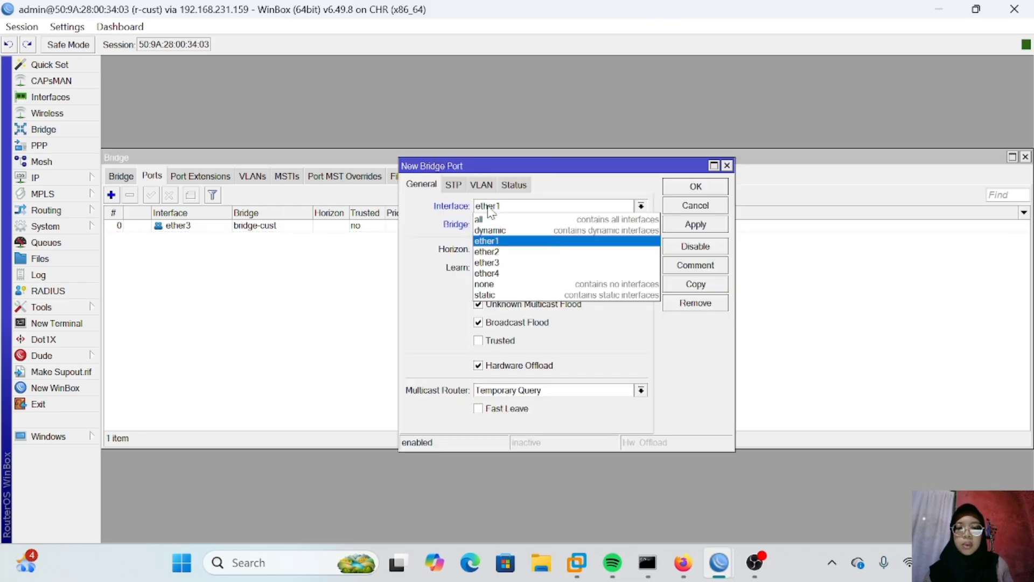
click(506, 273)
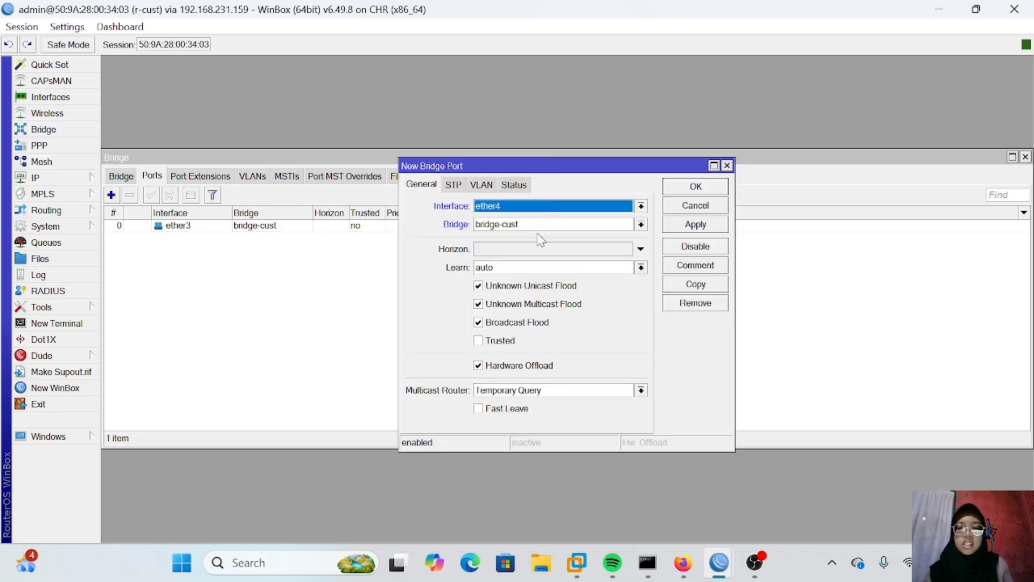
click(689, 224)
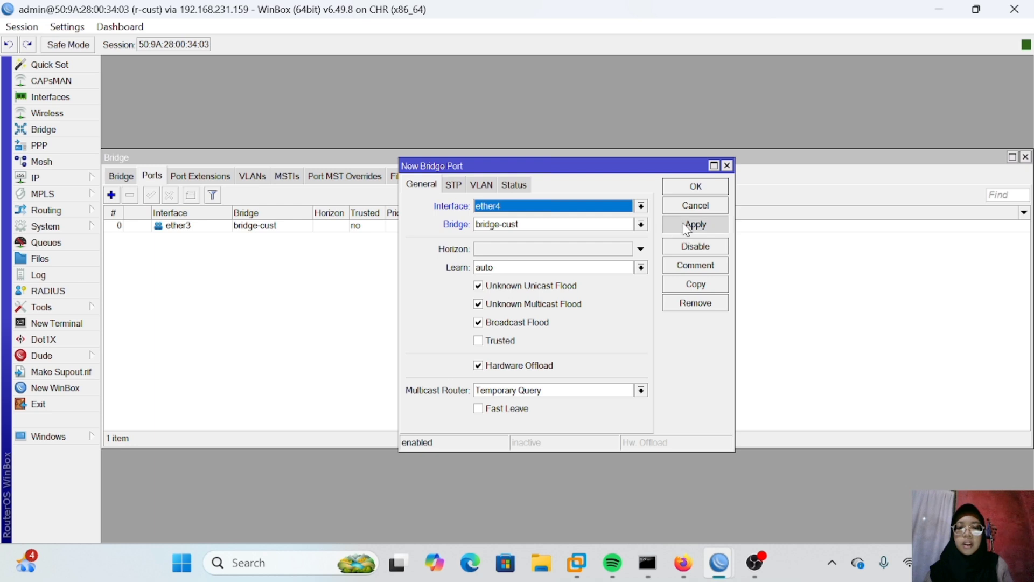
click(692, 188)
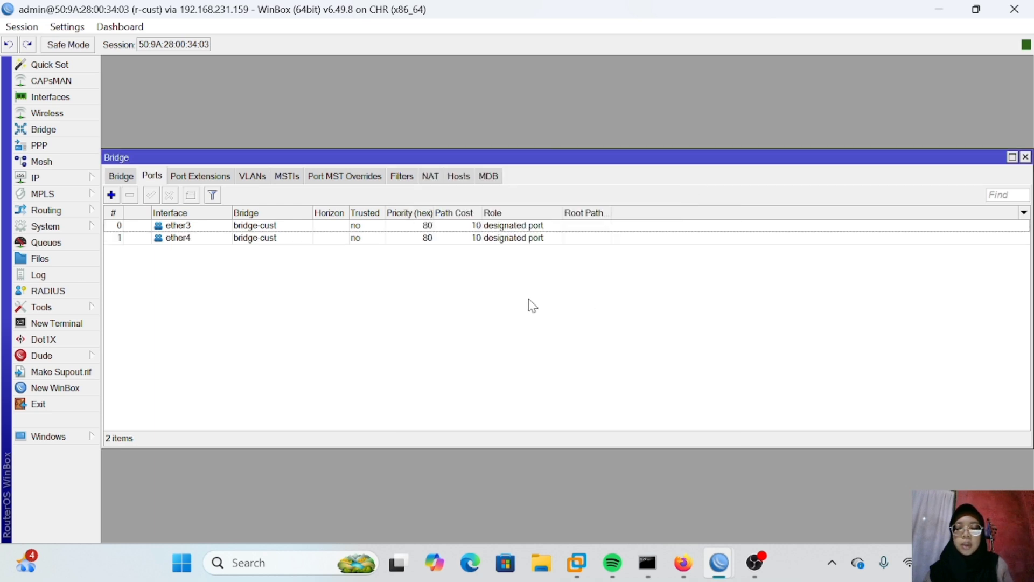
Step: On r-cust, assign the address 10.10.10.1/24 to interface bridge-cust
click(1026, 157)
click(49, 177)
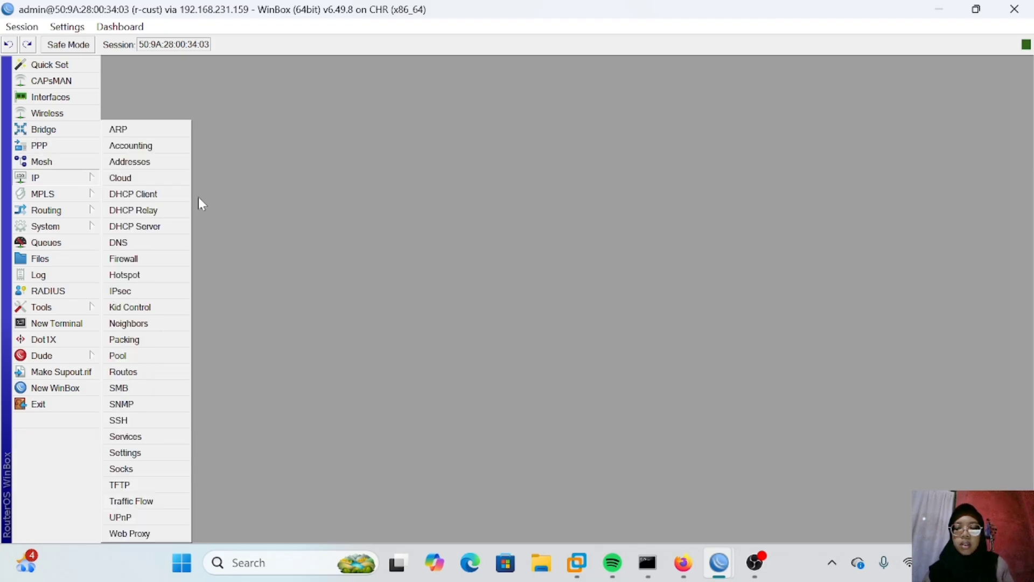
click(140, 163)
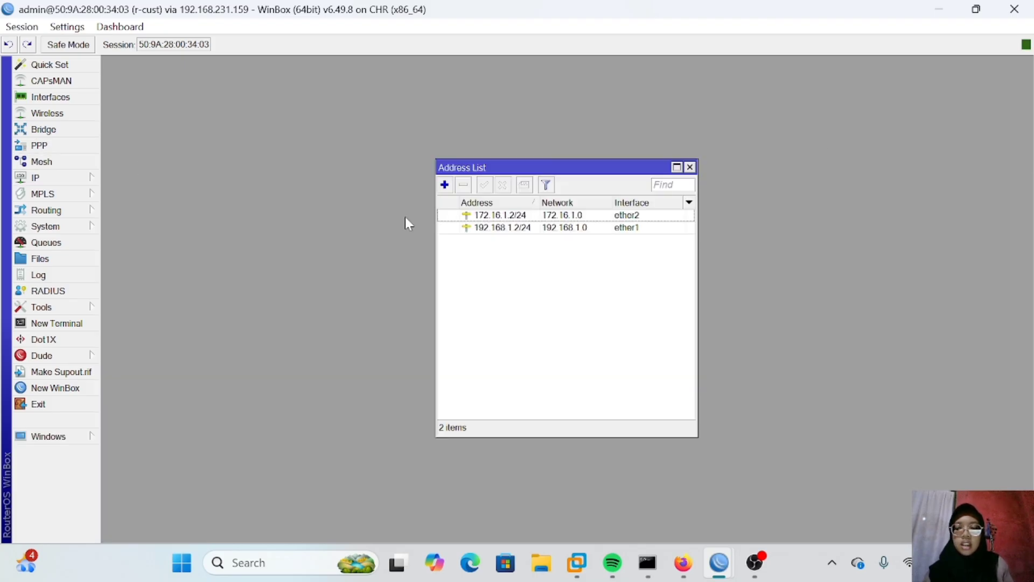
click(445, 185)
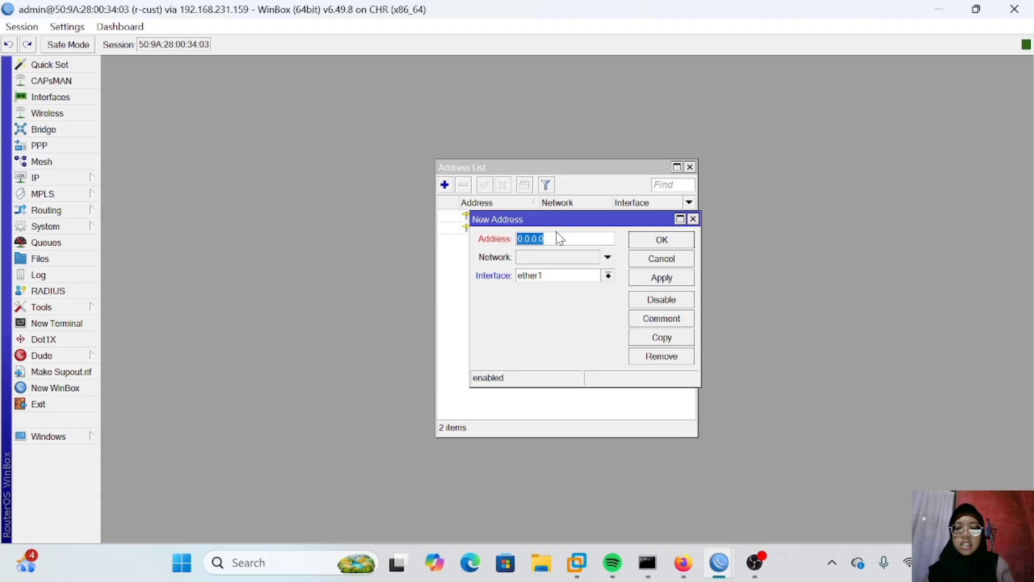
click(560, 238)
text(10.10.10.1/24)
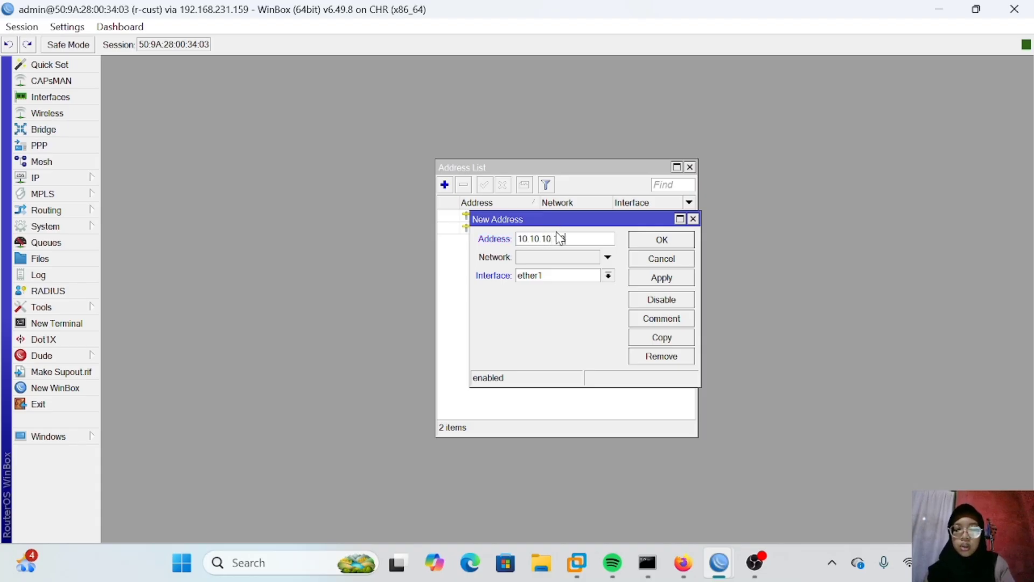
click(553, 276)
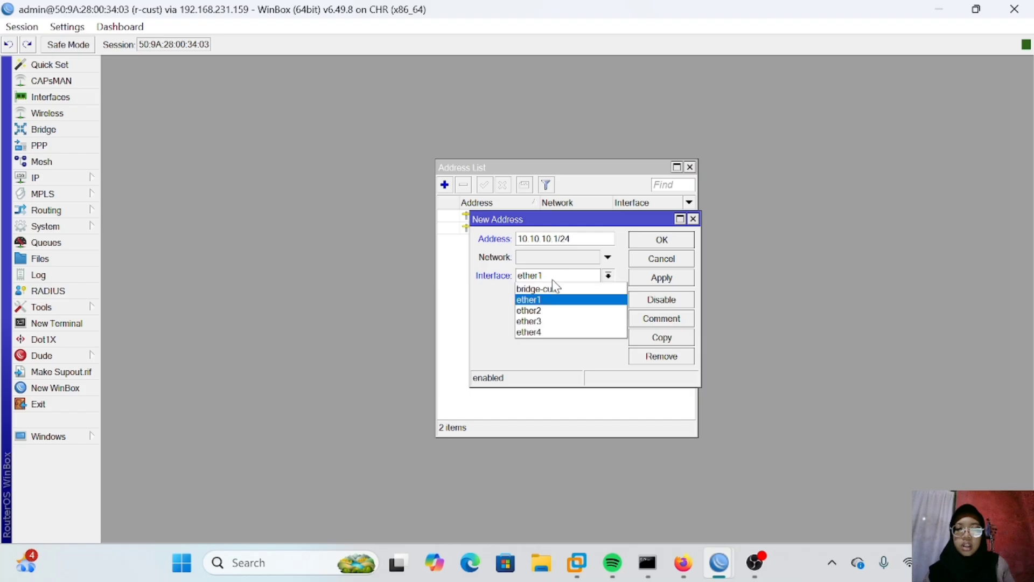
click(554, 291)
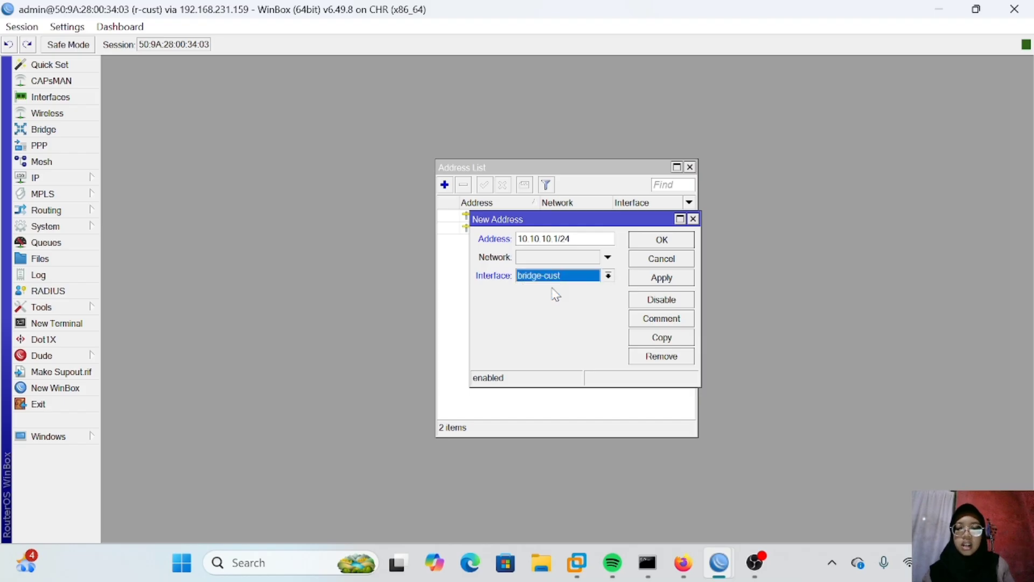
click(642, 278)
click(642, 239)
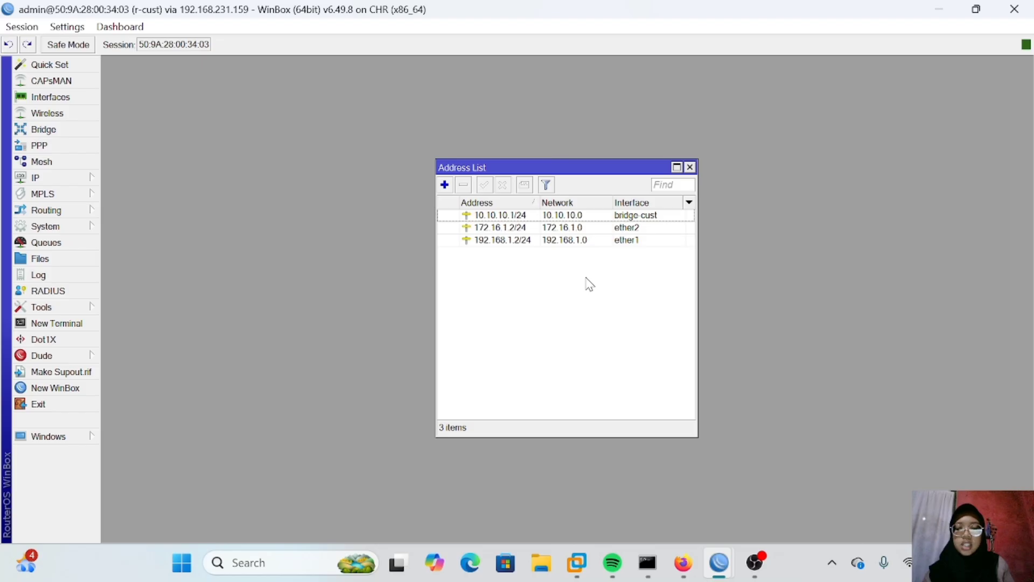
Step: Run DHCP Setup on bridge-cust with gateway 10.10.10.1, pool 10.10.10.2-10.10.10.254 and lease time 00:10:00
click(70, 179)
click(152, 227)
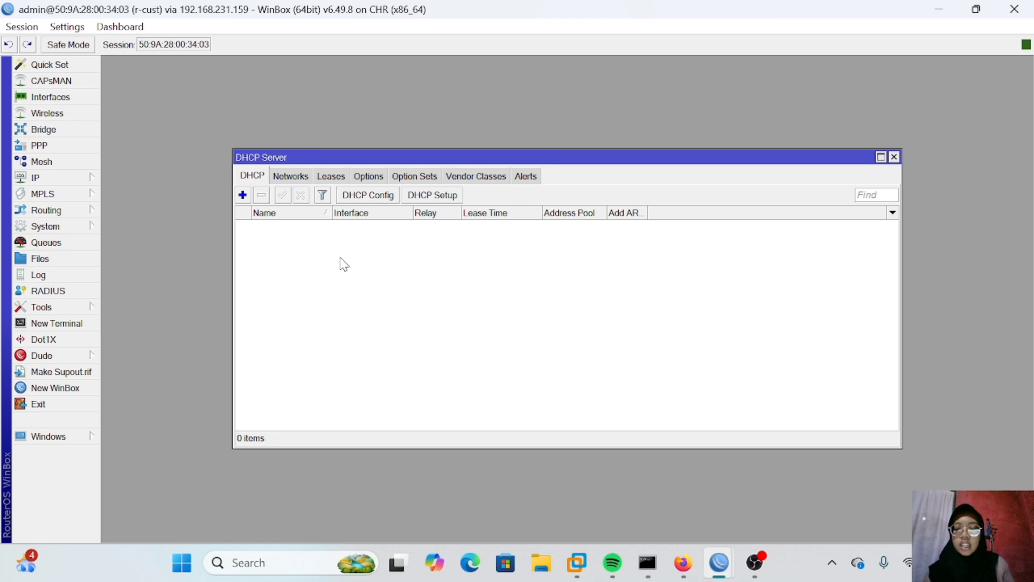
click(432, 195)
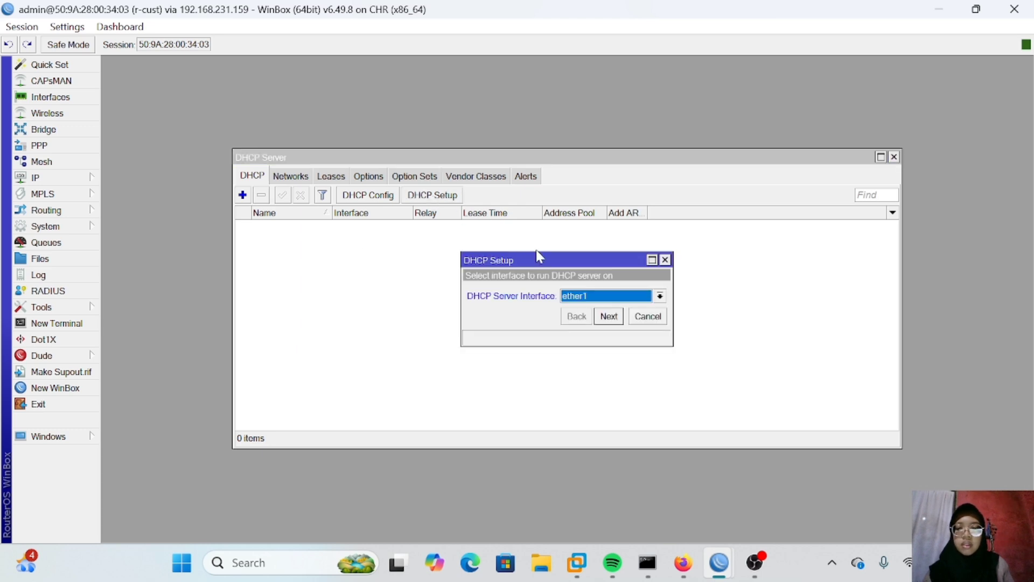
click(584, 295)
click(591, 306)
click(609, 317)
click(610, 316)
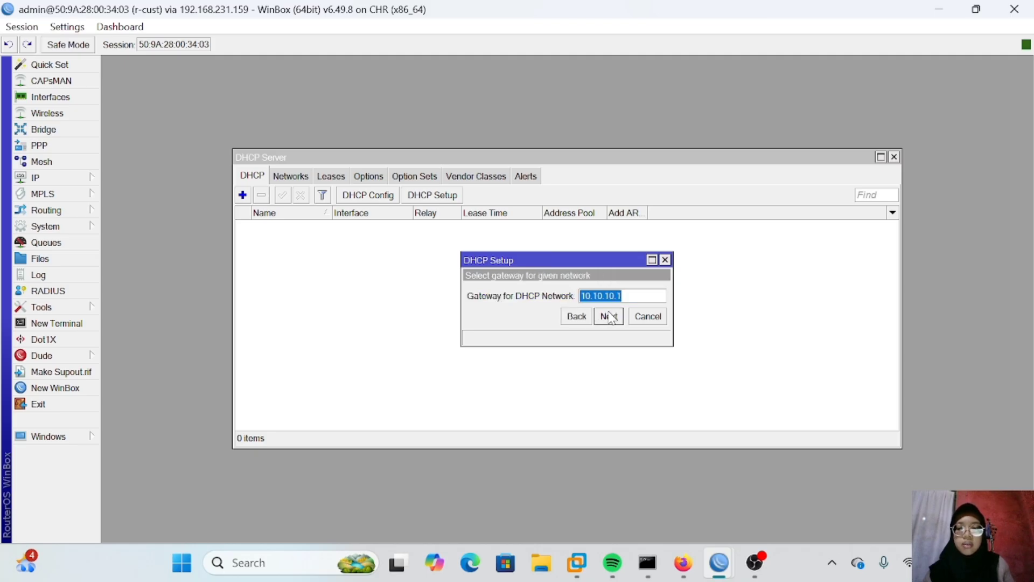
click(608, 317)
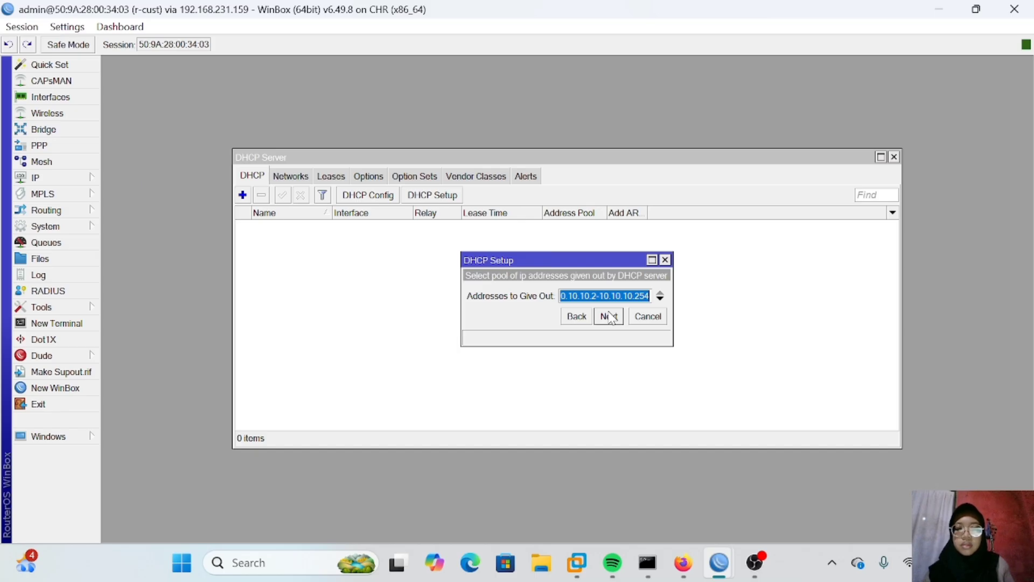
click(609, 316)
click(610, 317)
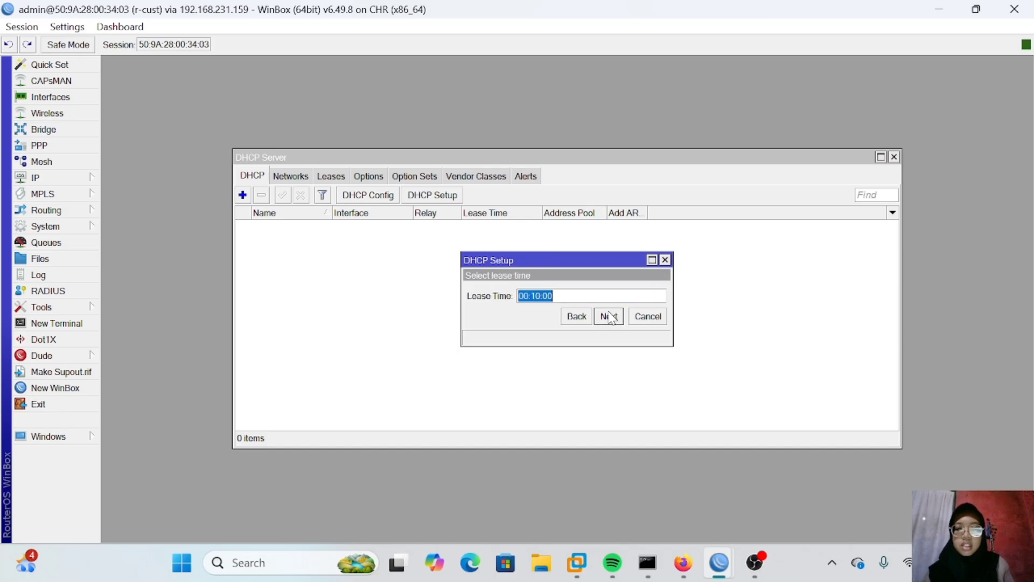
click(609, 316)
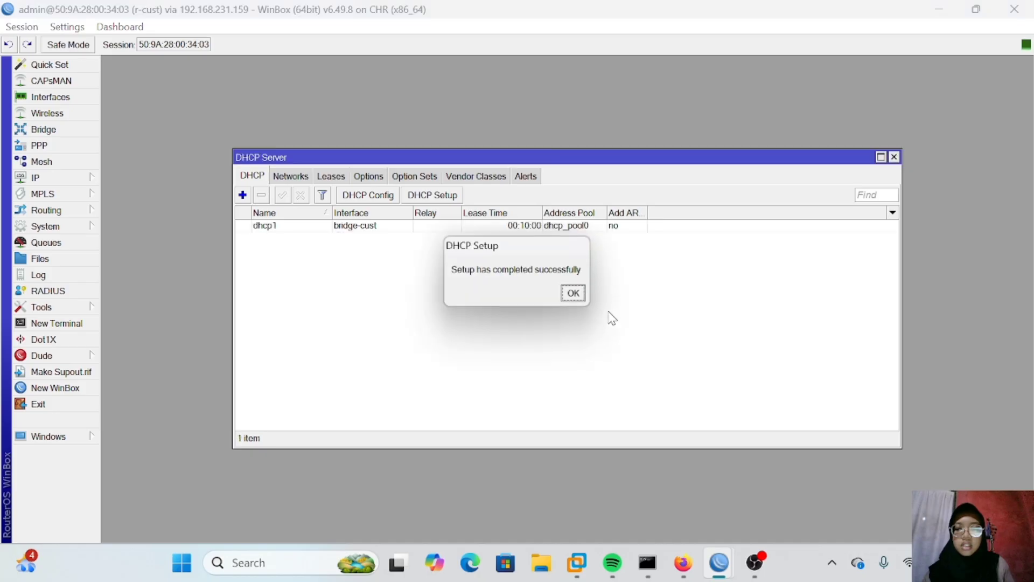
click(571, 295)
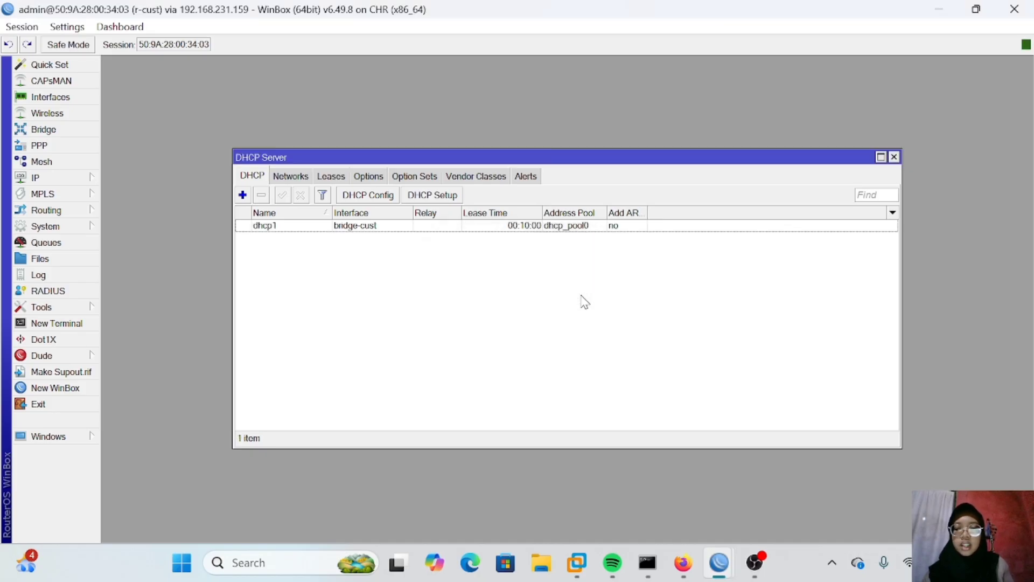
Step: Add a firewall NAT rule with chain srcnat, out interface ether1 and action masquerade
click(54, 178)
click(141, 262)
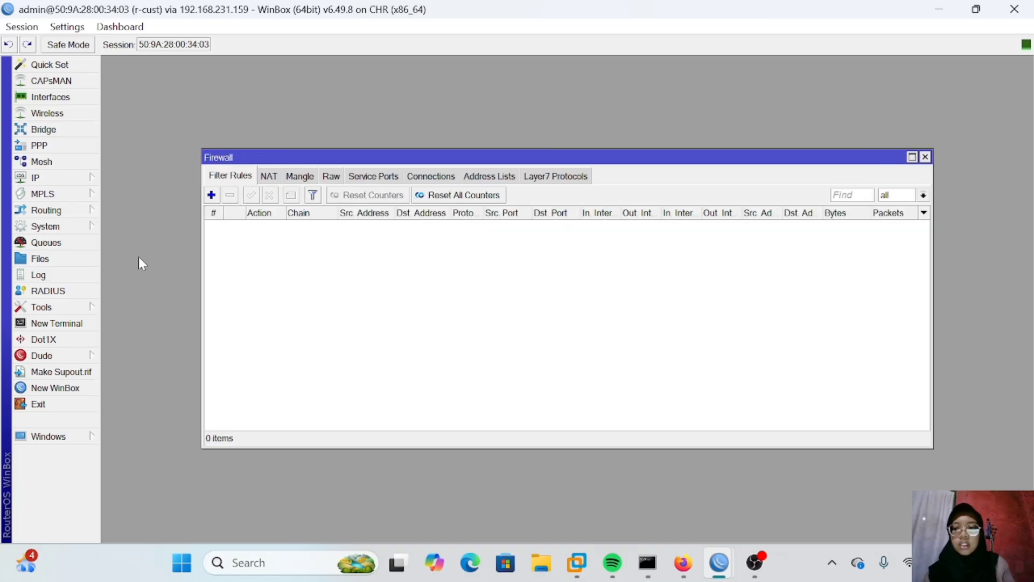
click(269, 178)
click(213, 195)
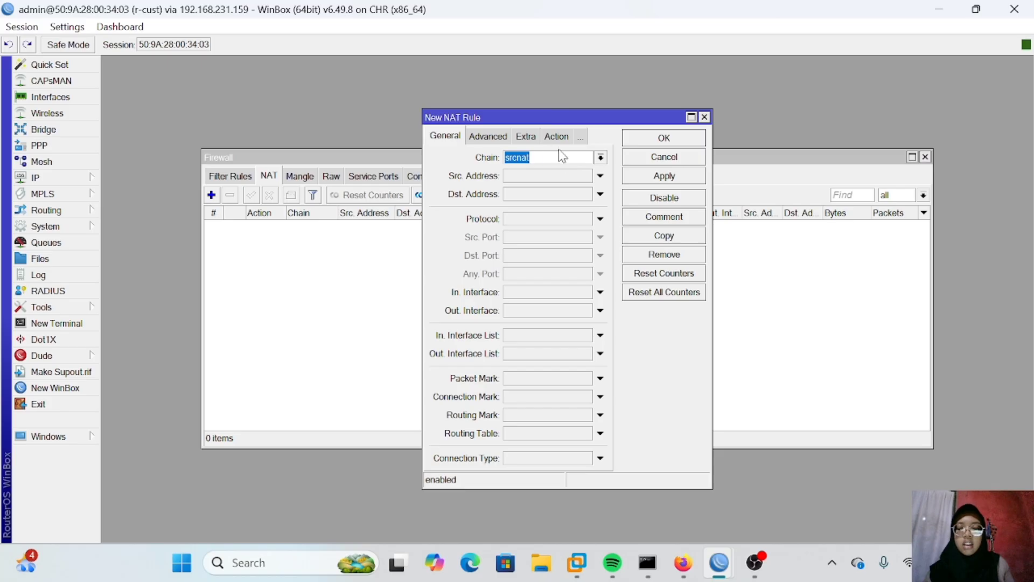
click(539, 311)
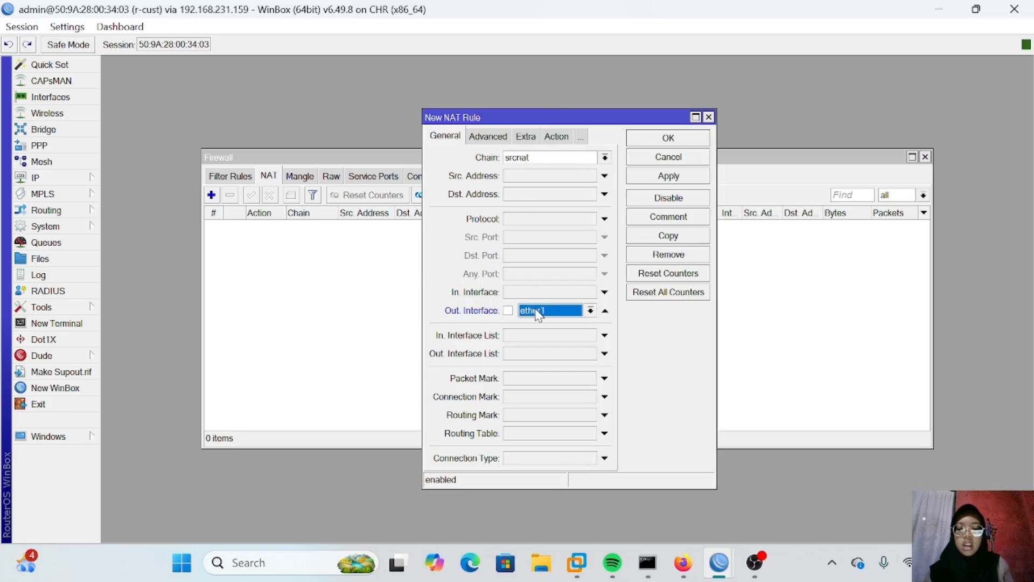
click(553, 139)
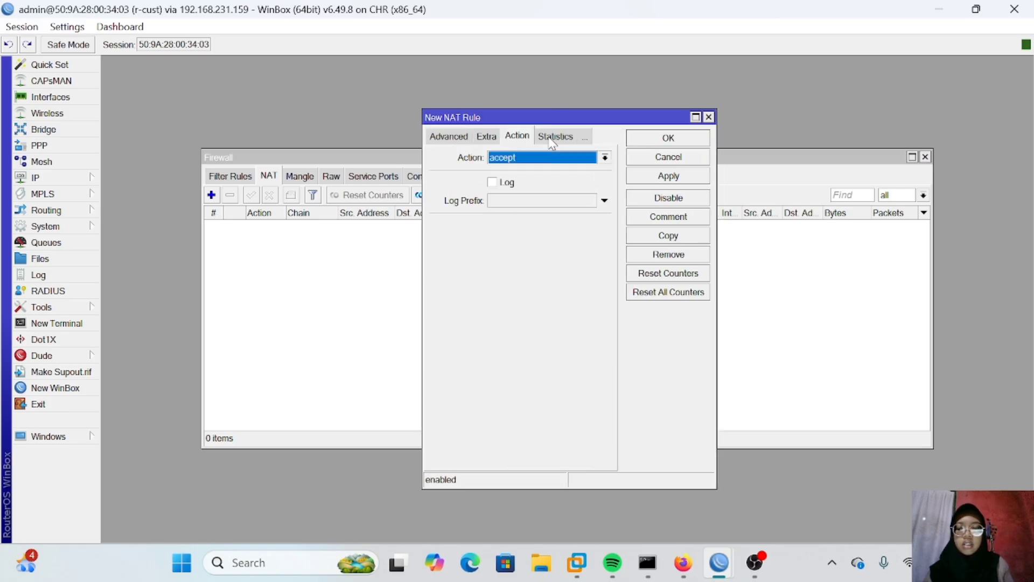
click(541, 157)
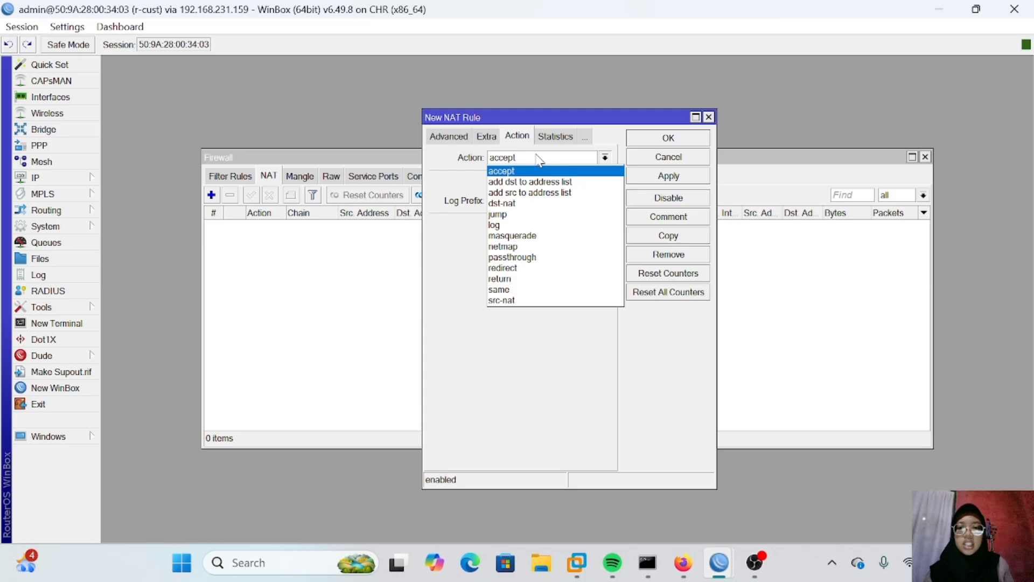
click(542, 234)
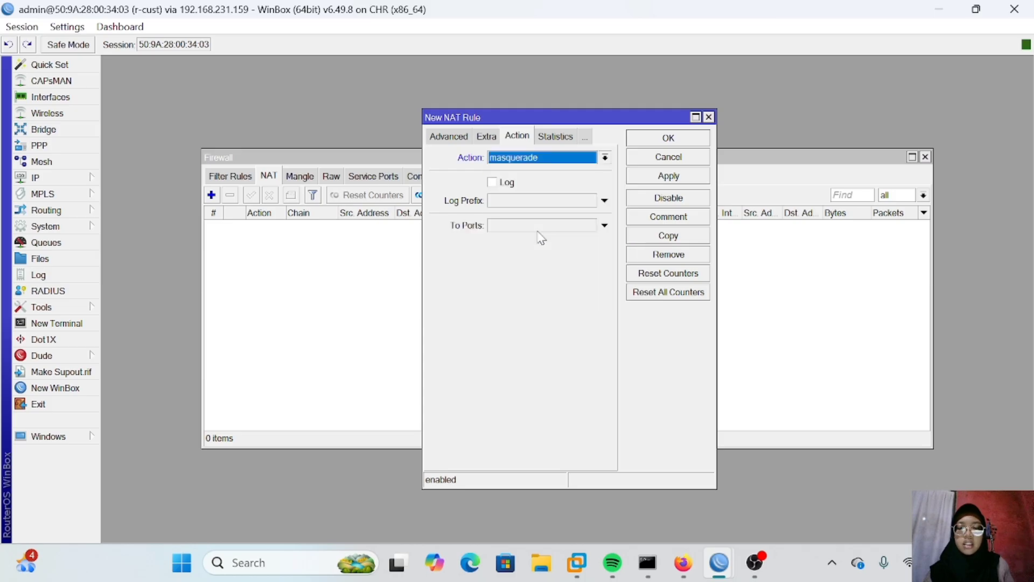
click(649, 177)
click(657, 141)
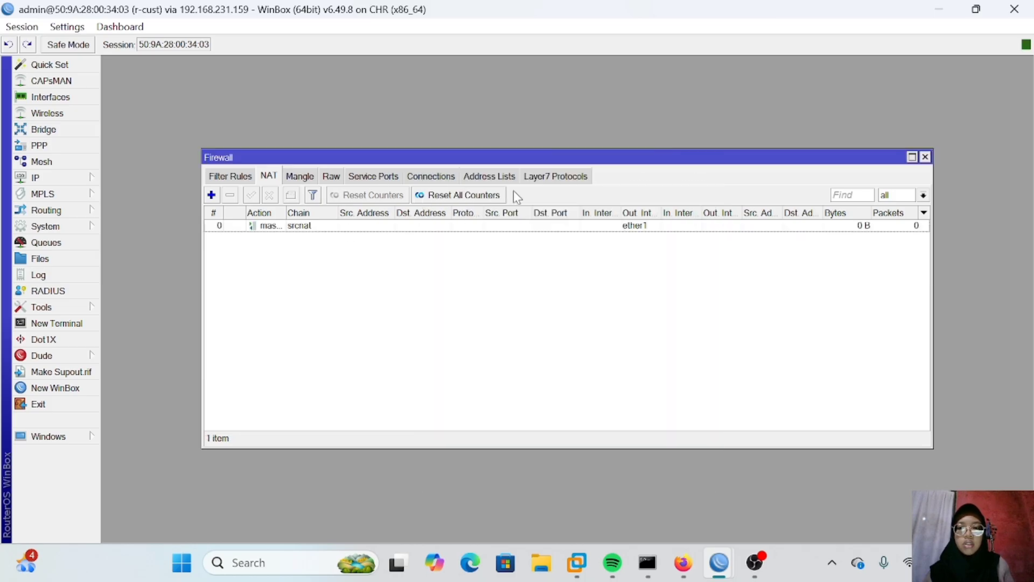
Step: Add a second srcnat NAT rule with out interface ether2 and action masquerade
click(211, 195)
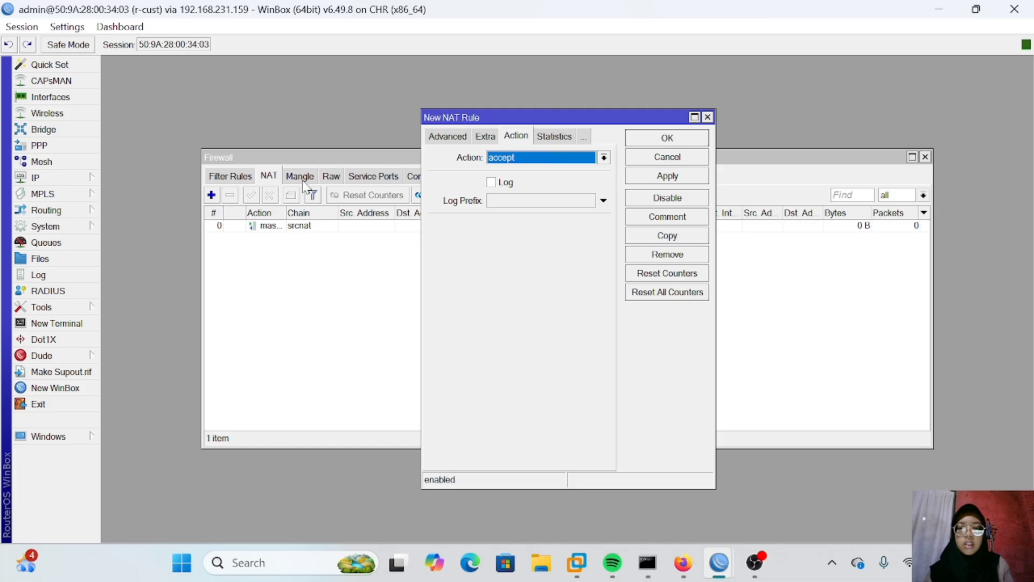
click(447, 137)
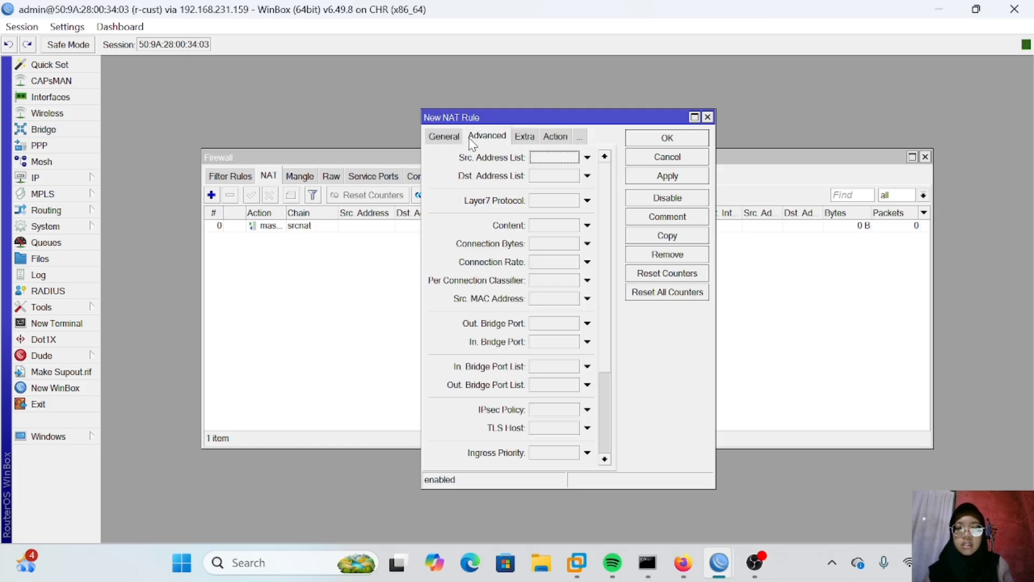
click(446, 139)
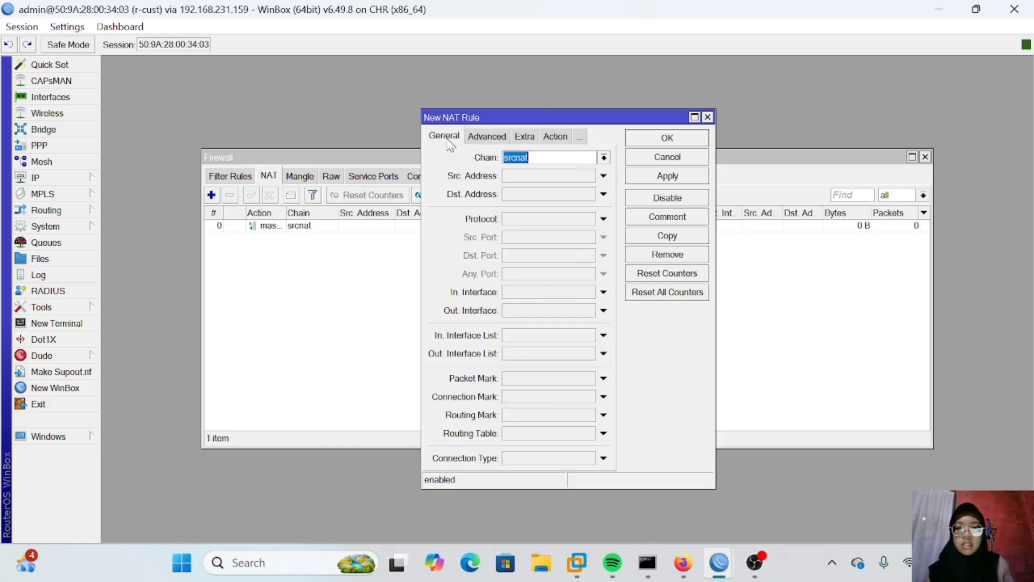
click(551, 310)
click(571, 311)
click(543, 388)
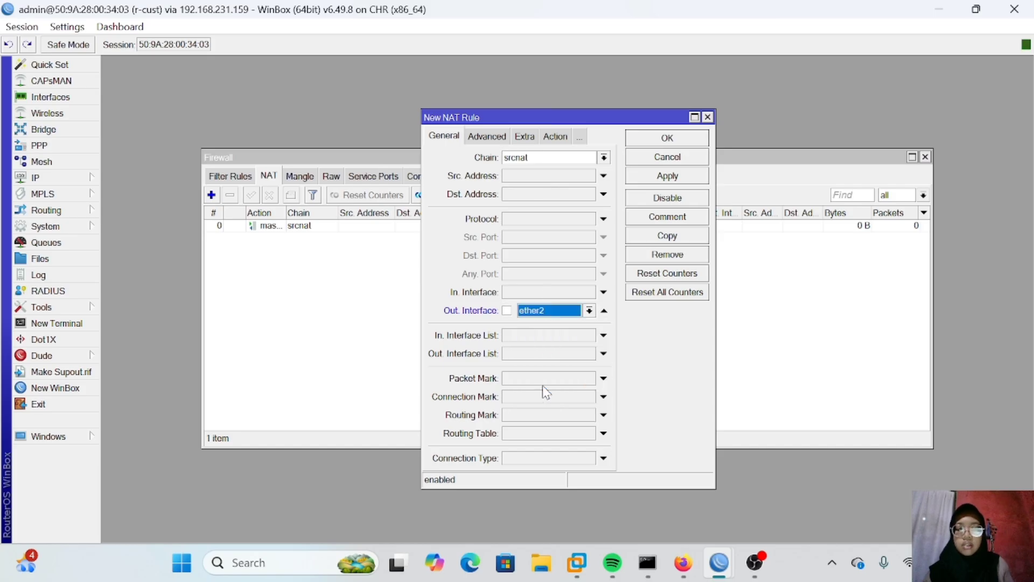
click(556, 139)
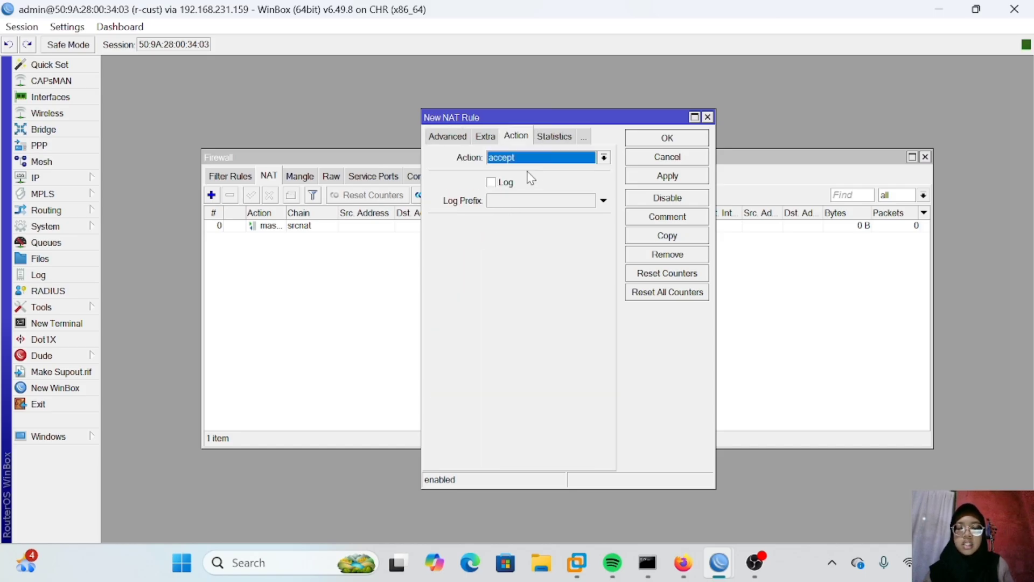
click(521, 162)
click(529, 233)
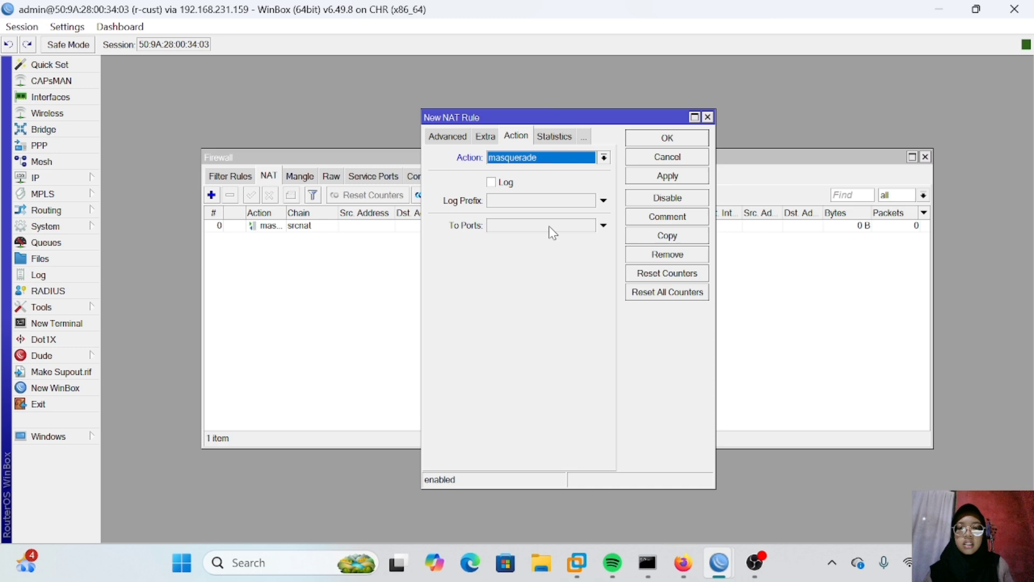
click(662, 176)
click(666, 138)
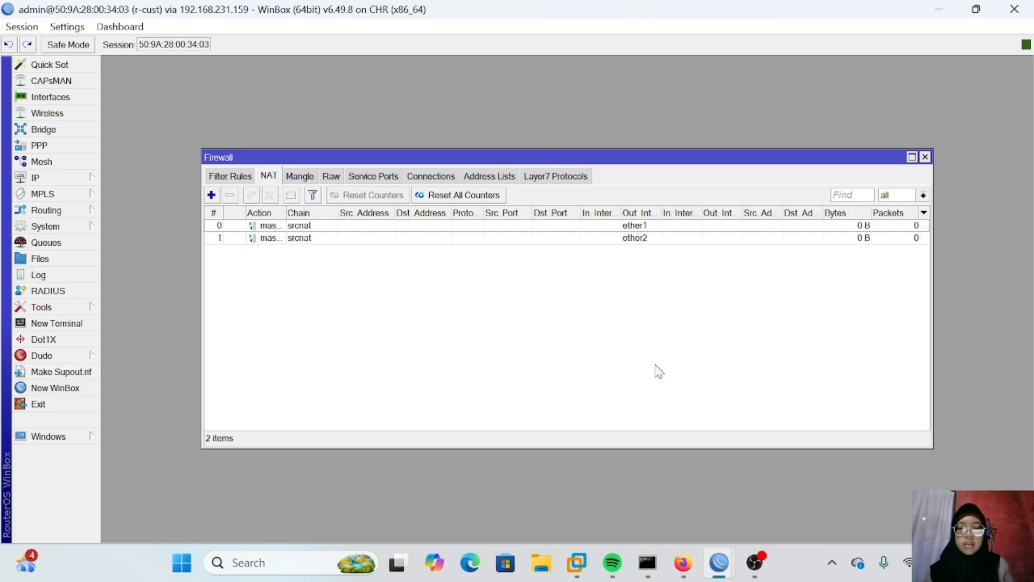
Step: Switch to the browser's PNETLab topology and open VPC1's console
mouse_move(682, 562)
click(628, 442)
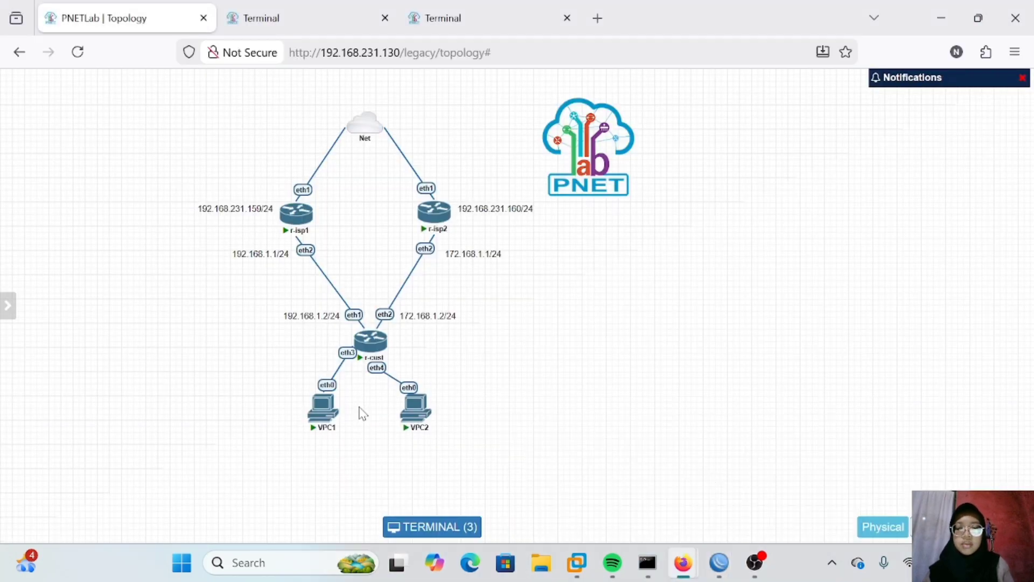
click(326, 410)
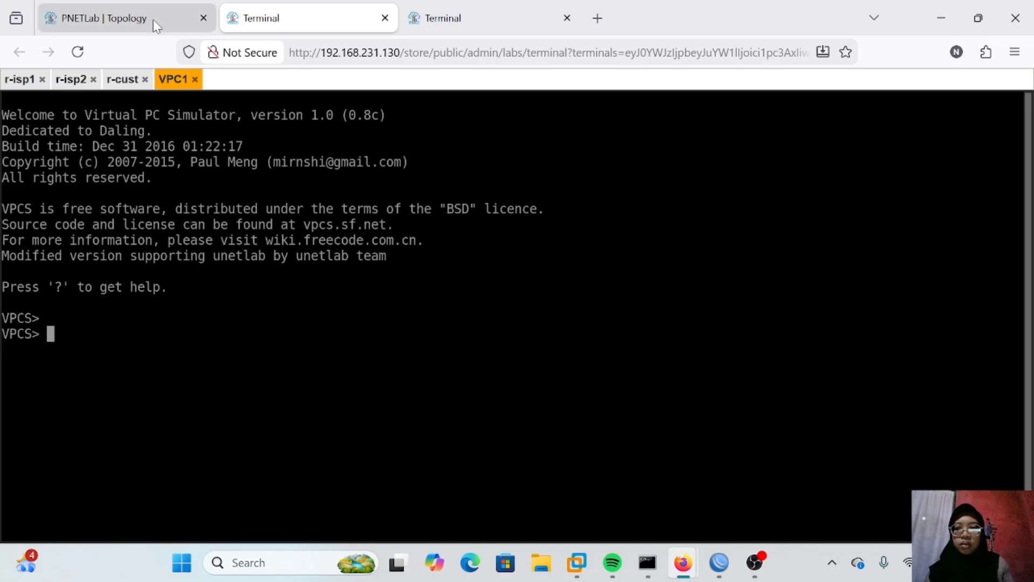
Step: Reposition VPC1 slightly in the topology and open VPC2's console
click(153, 20)
mouse_move(312, 409)
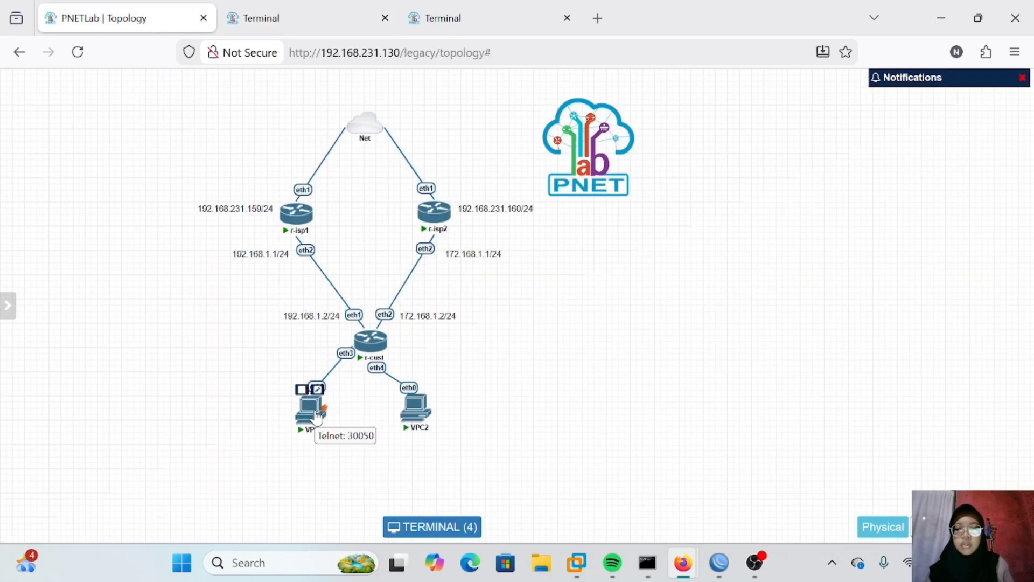
drag(312, 412, 335, 415)
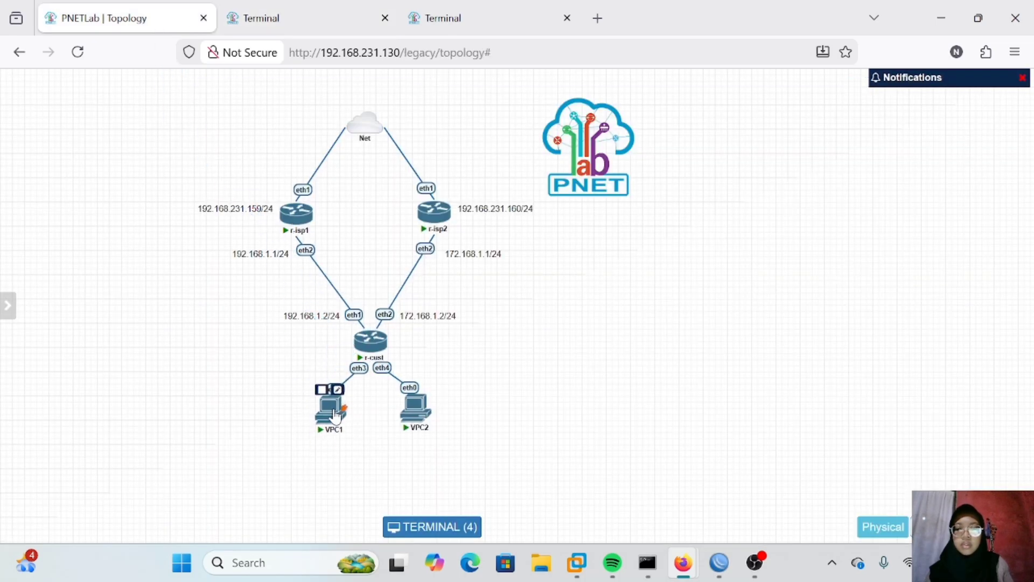
right_click(335, 414)
drag(515, 444, 431, 407)
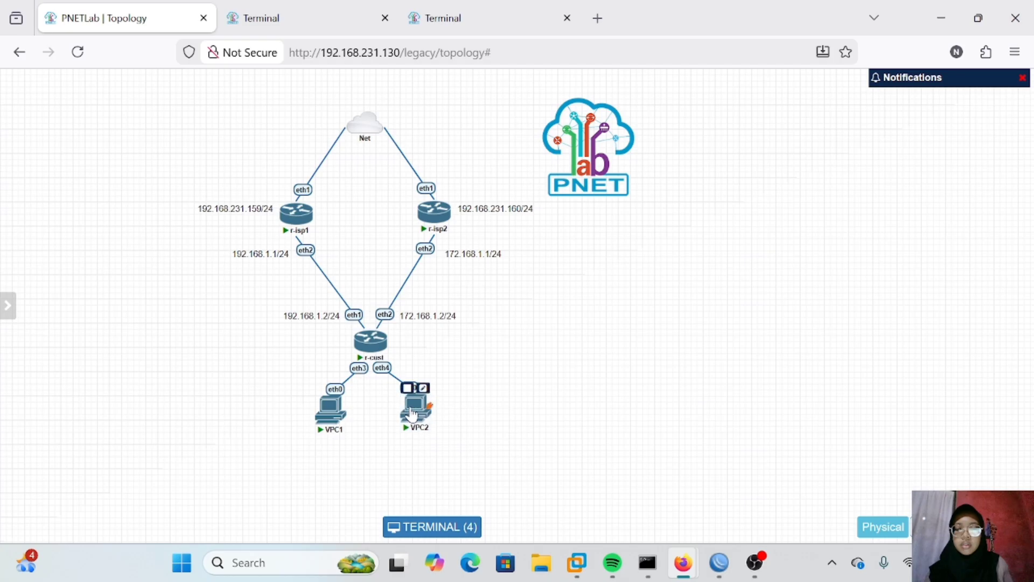
click(416, 410)
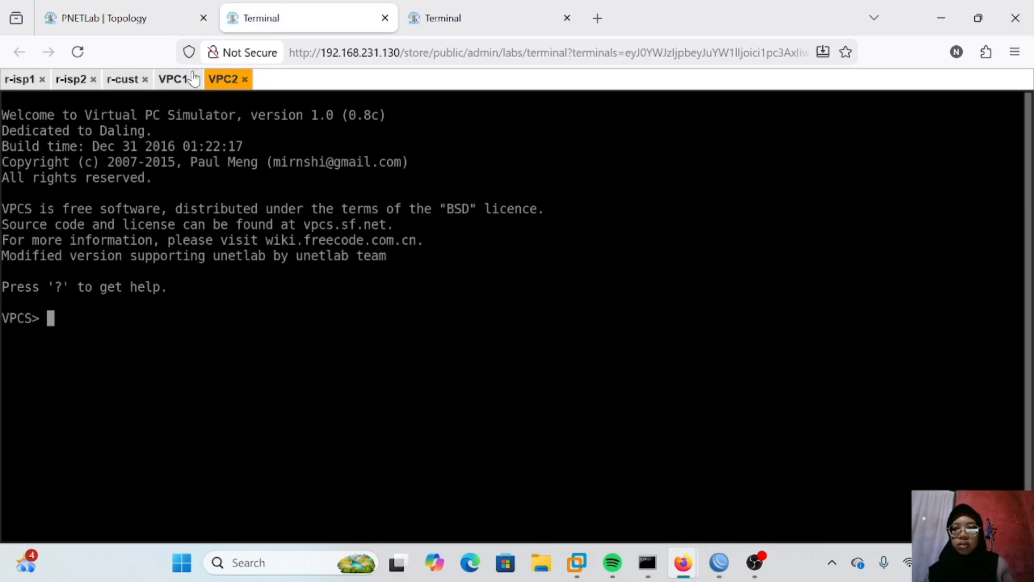
Step: Request DHCP addresses on both the VPC1 and VPC2 consoles with the ip dhcp command
click(180, 82)
text(i)
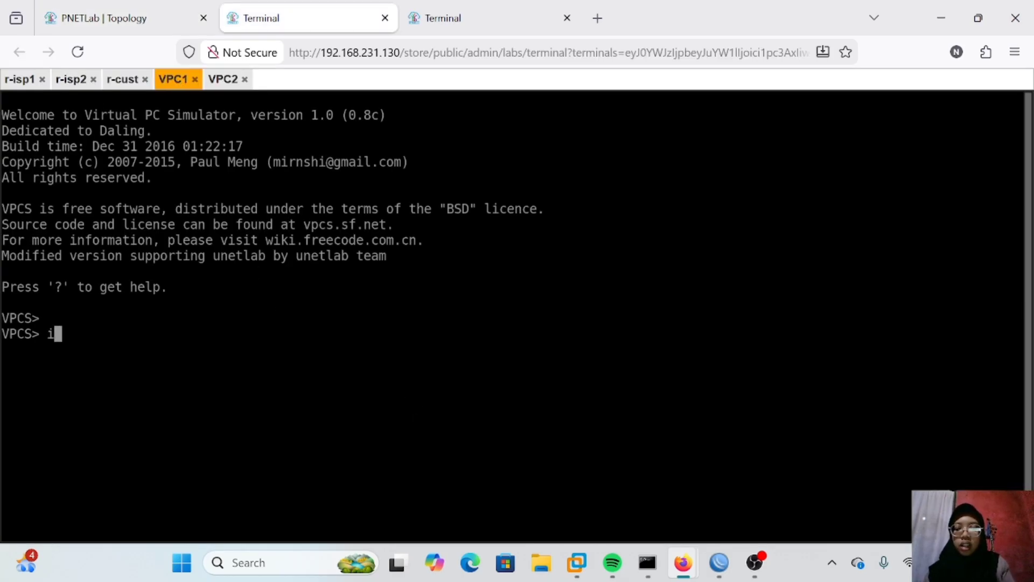
text(p dhcp)
key(Return)
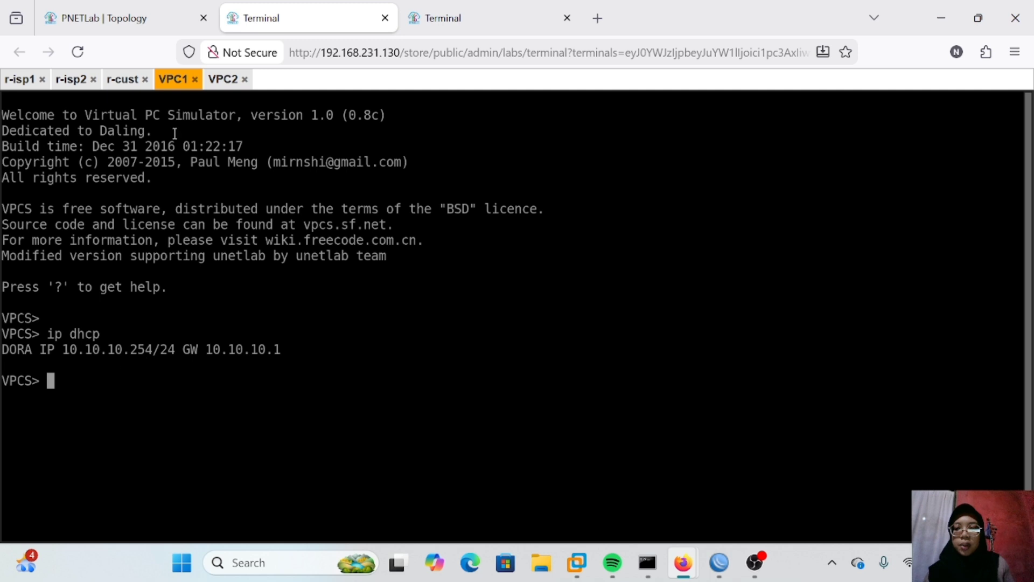
click(240, 84)
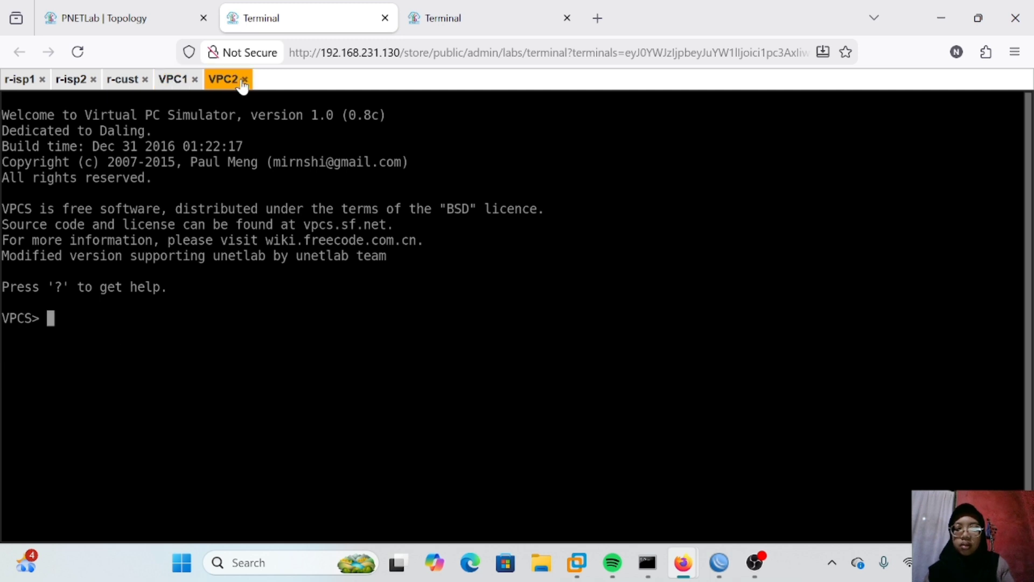
text(ip dhcp)
key(Return)
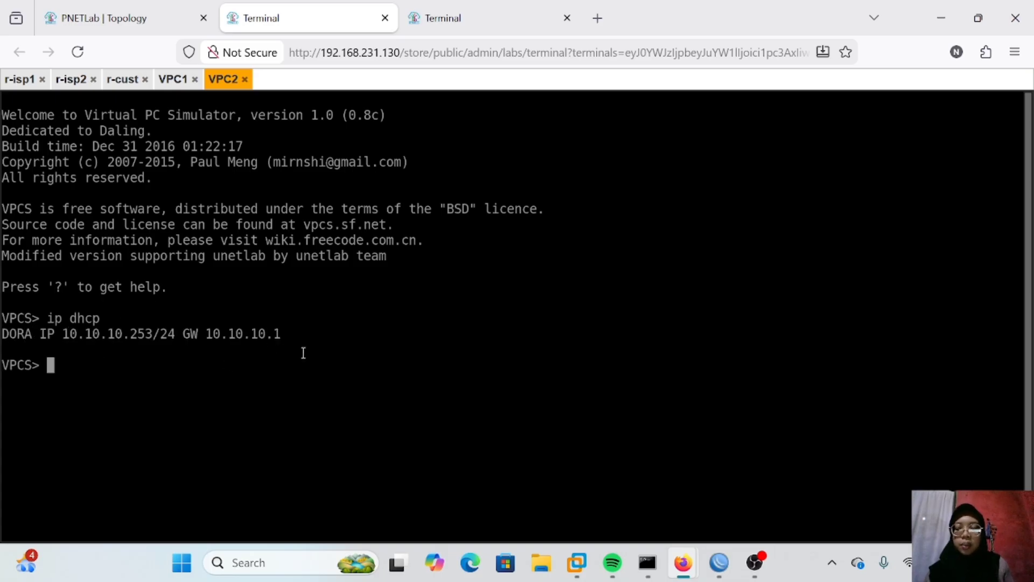
Step: On r-cust, set the distance of the default route via 192.168.1.1 on ether1 to 10
click(175, 79)
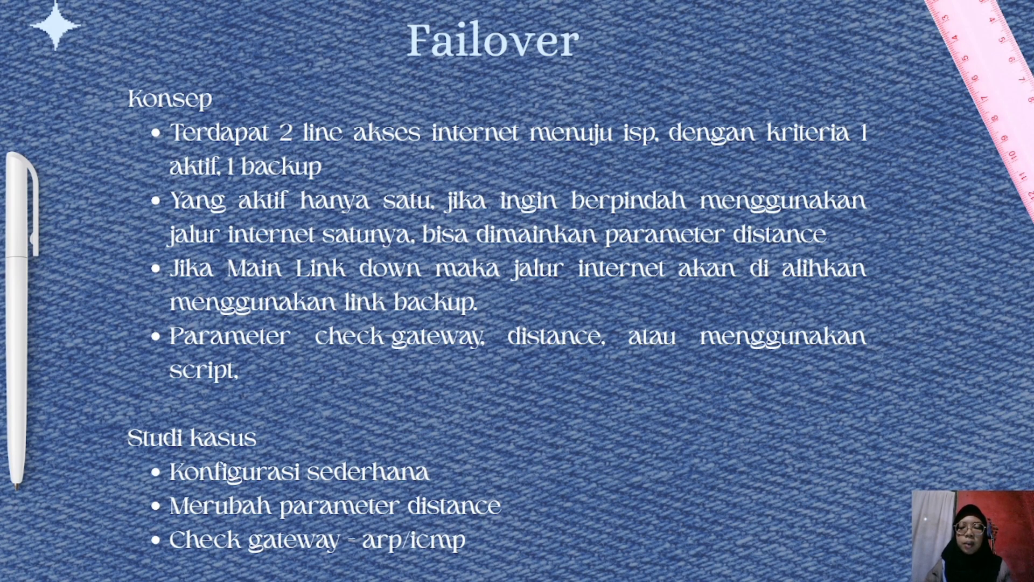
key(alt+Tab)
click(63, 178)
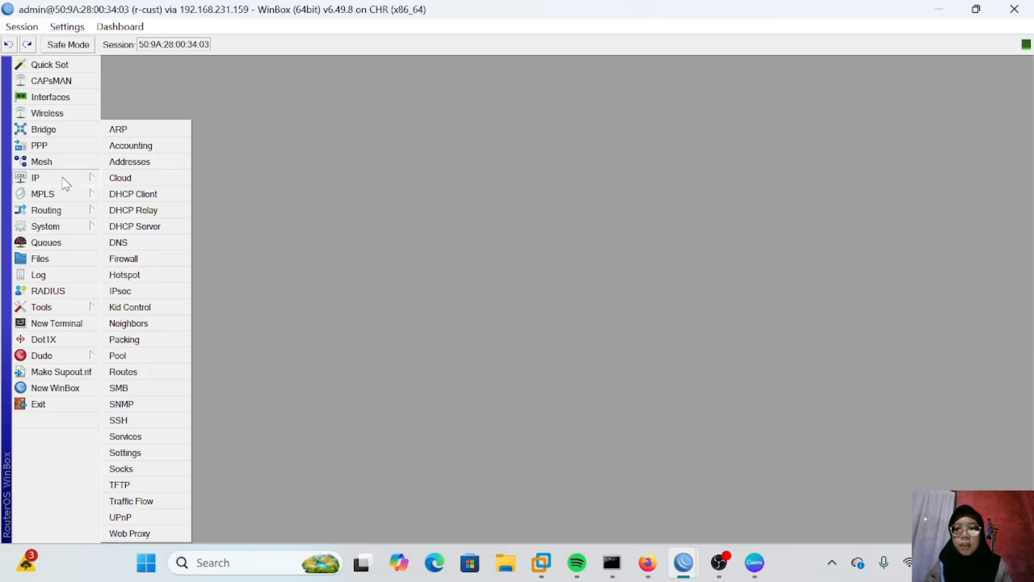
click(123, 372)
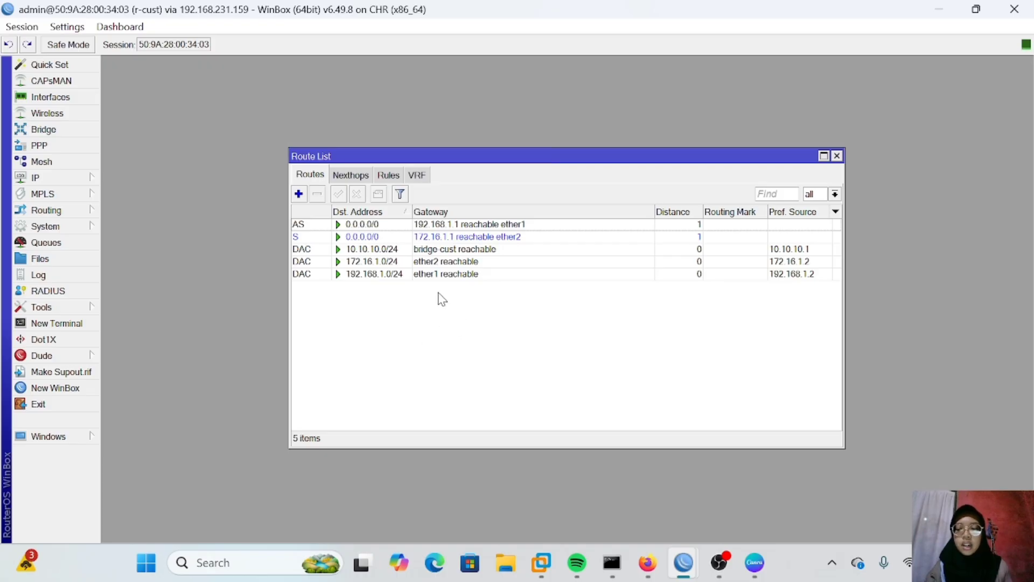
mouse_move(394, 275)
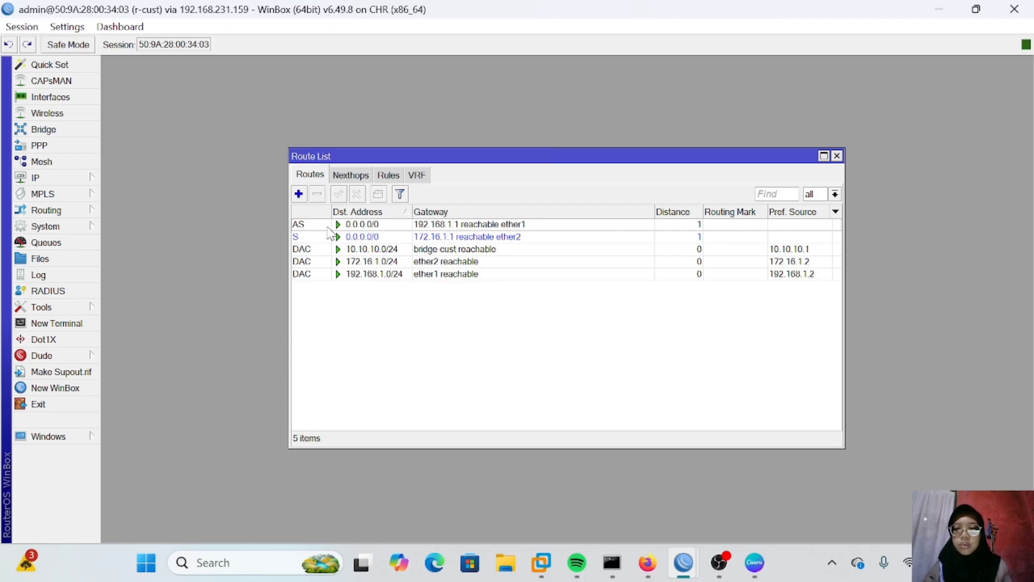
double_click(343, 225)
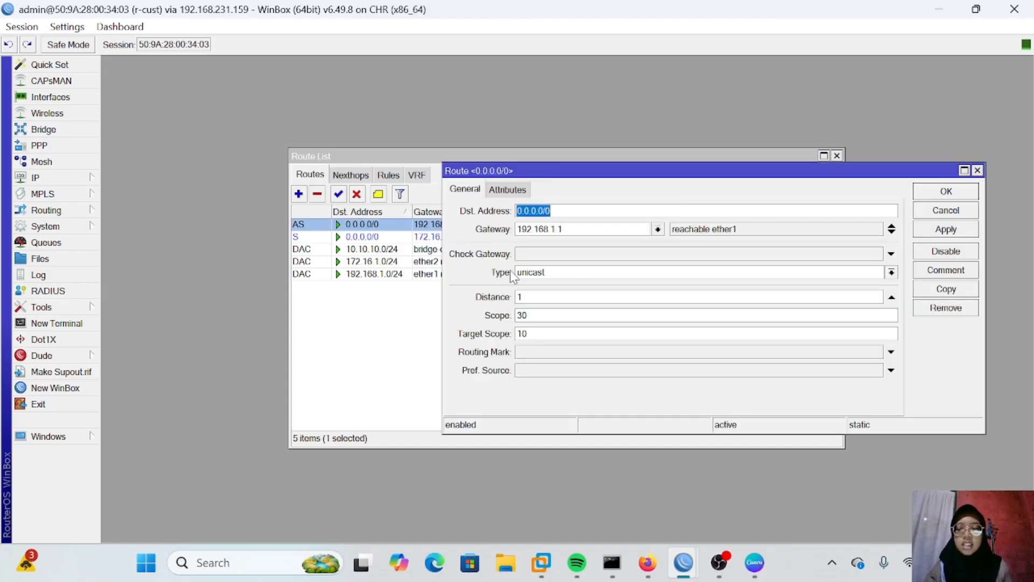
click(527, 296)
text(0)
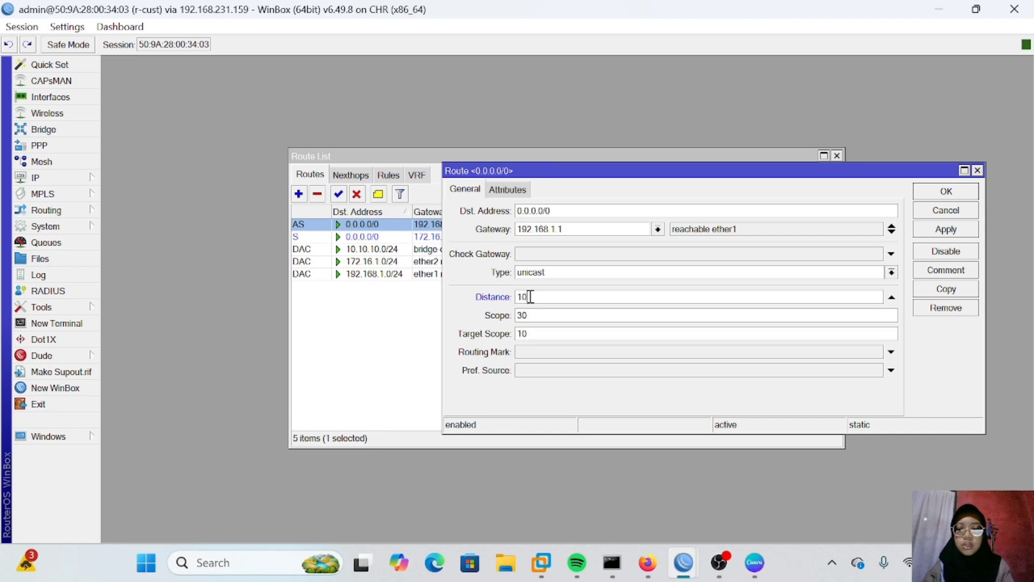
click(928, 235)
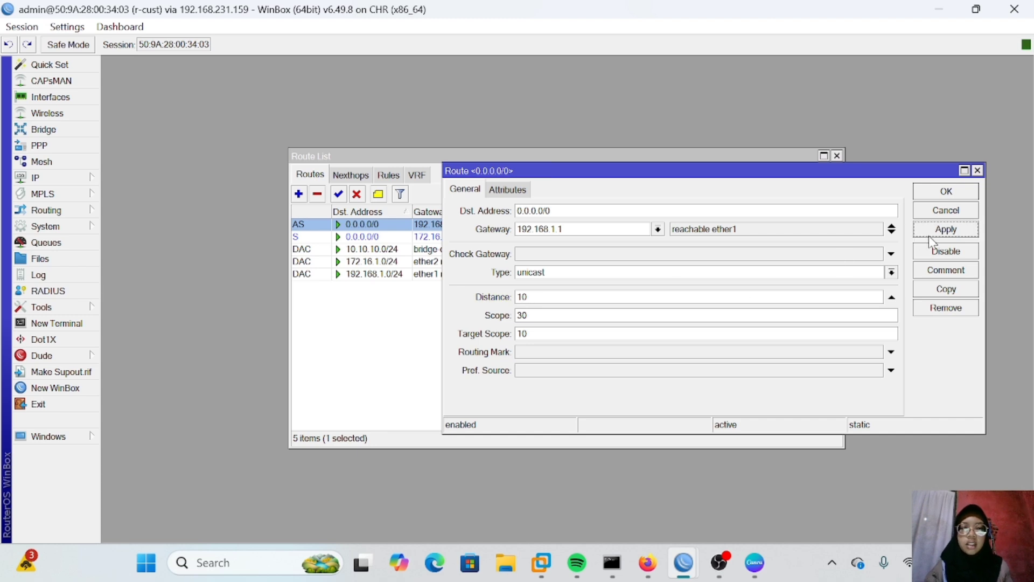
click(944, 194)
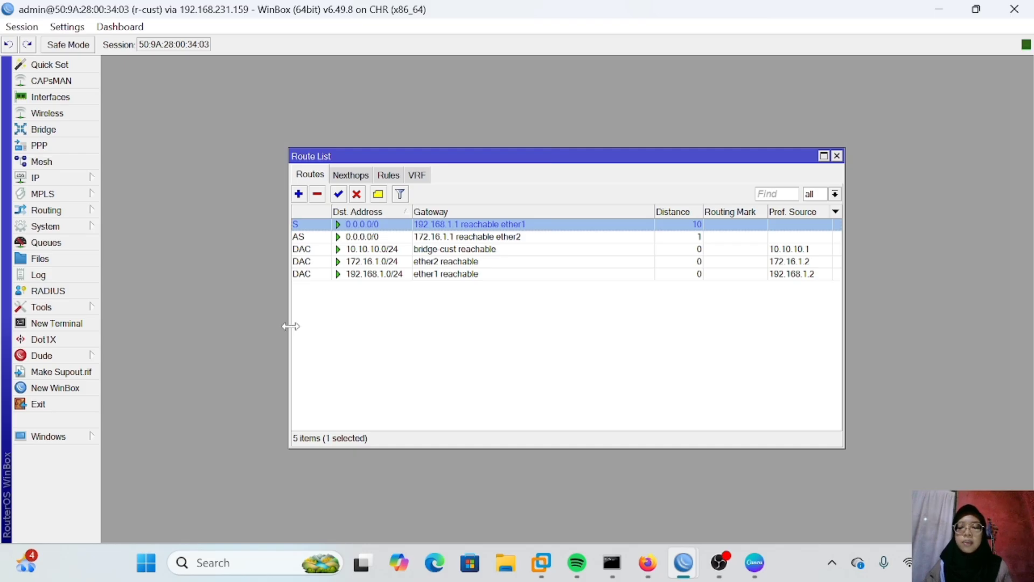
Step: Set the check gateway of the default route via 172.16.1.1 on ether2 to ping
click(53, 176)
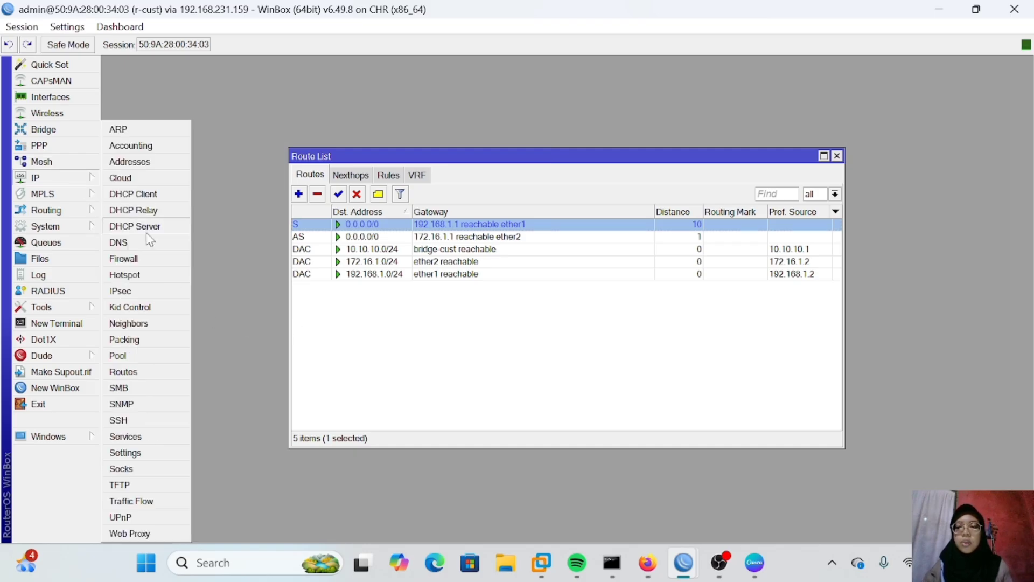
click(142, 371)
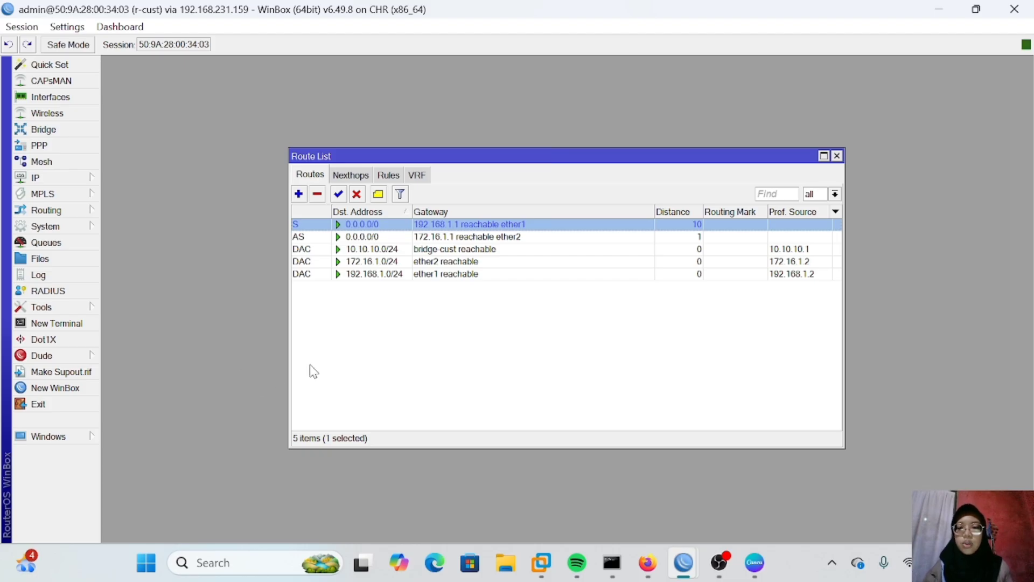
double_click(372, 237)
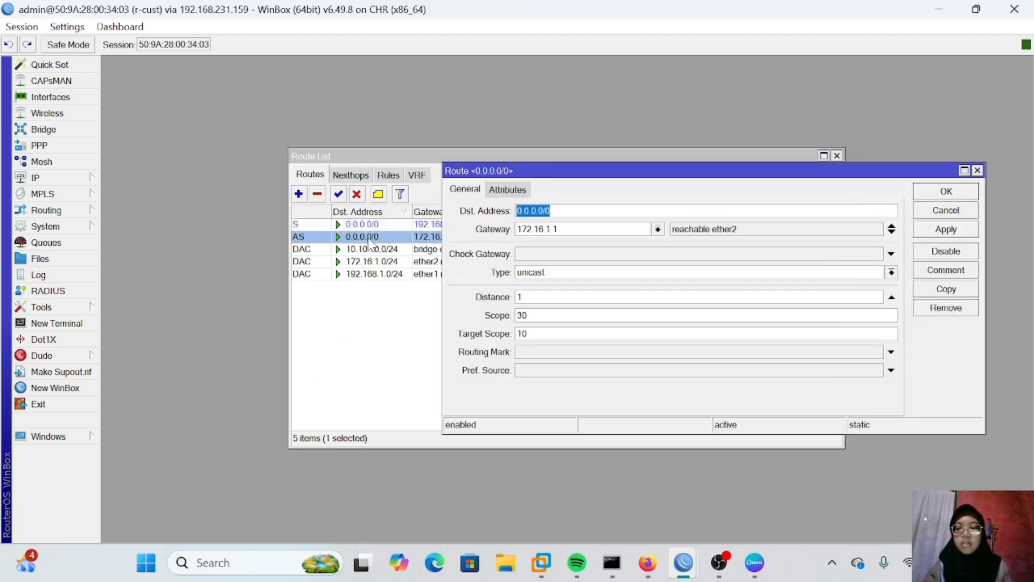
click(535, 255)
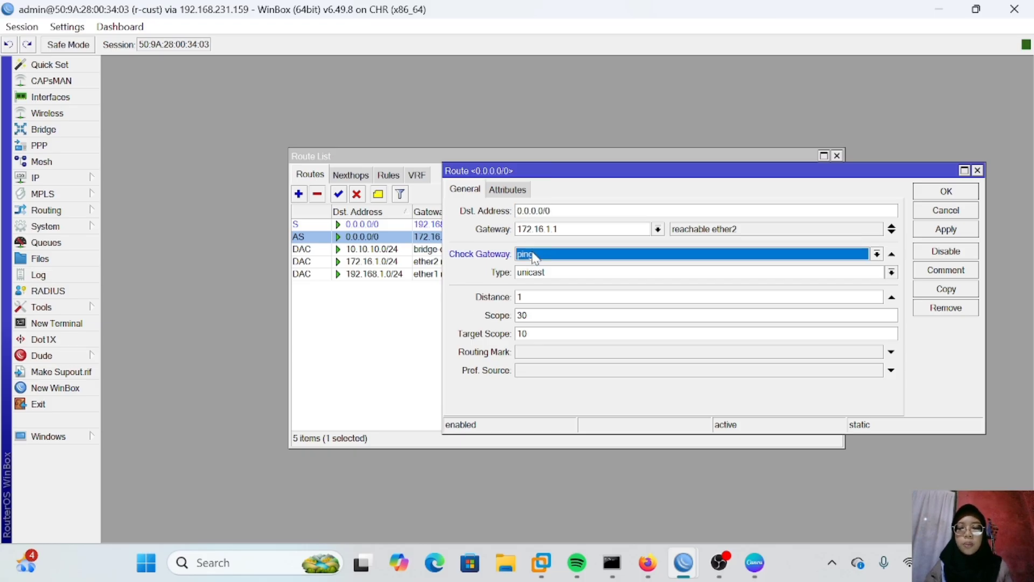
click(937, 229)
click(948, 193)
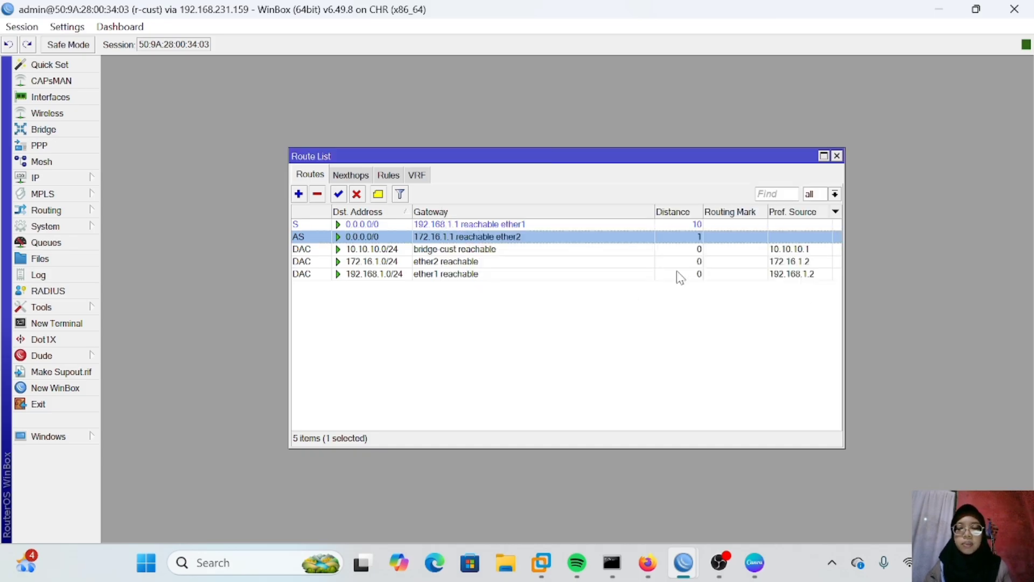
click(837, 156)
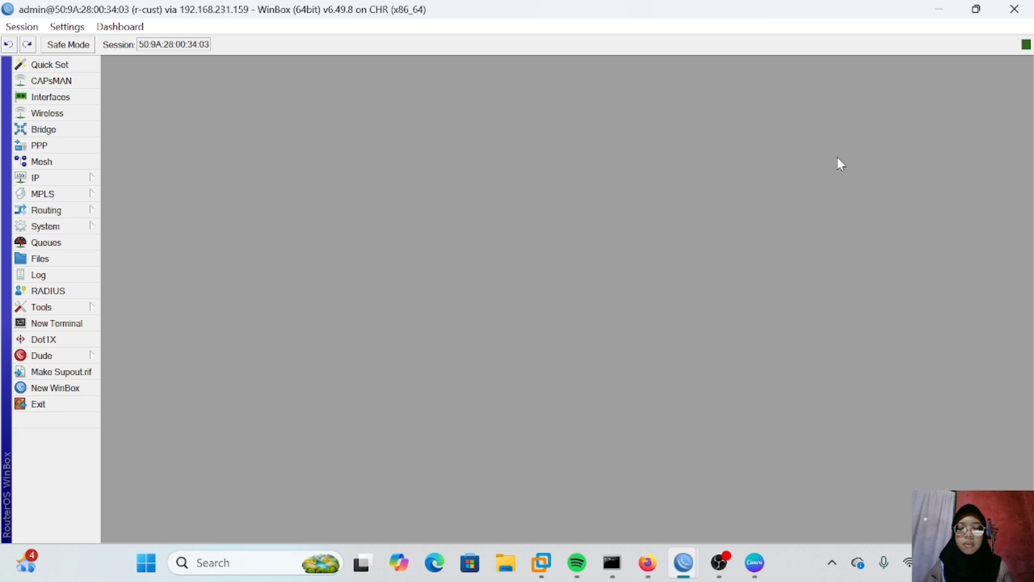
Step: On r-isp2, disable the 172.16.1.1/24 address on ether2
mouse_move(684, 563)
click(683, 485)
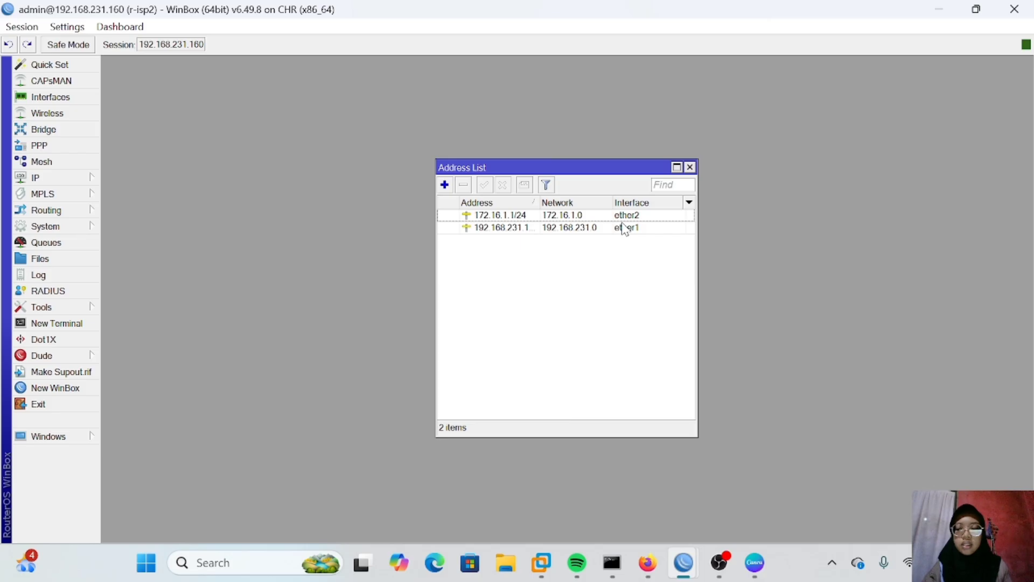
click(565, 215)
click(504, 186)
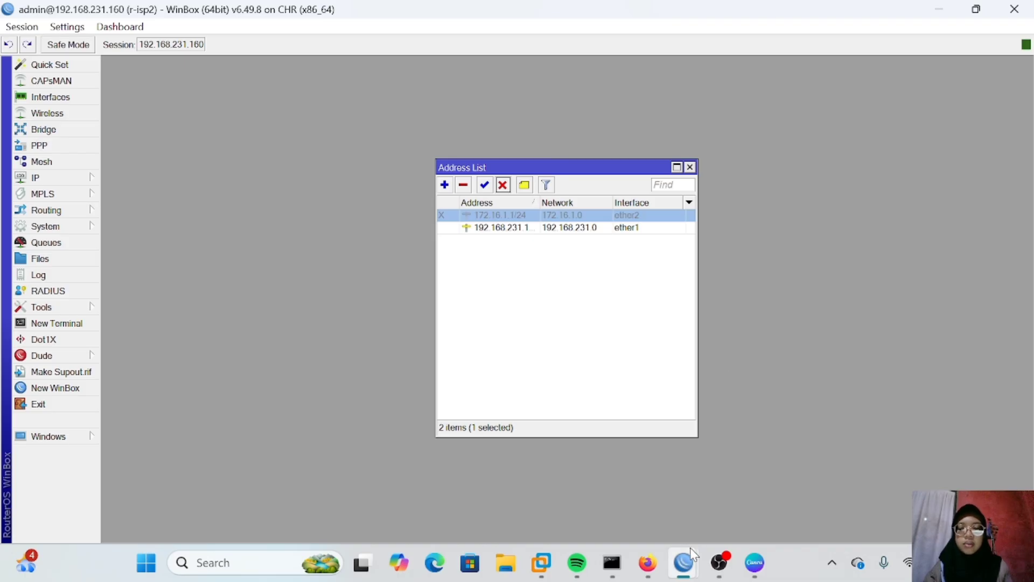
Step: Inspect r-cust's route list to check which default route is active
mouse_move(685, 560)
click(811, 458)
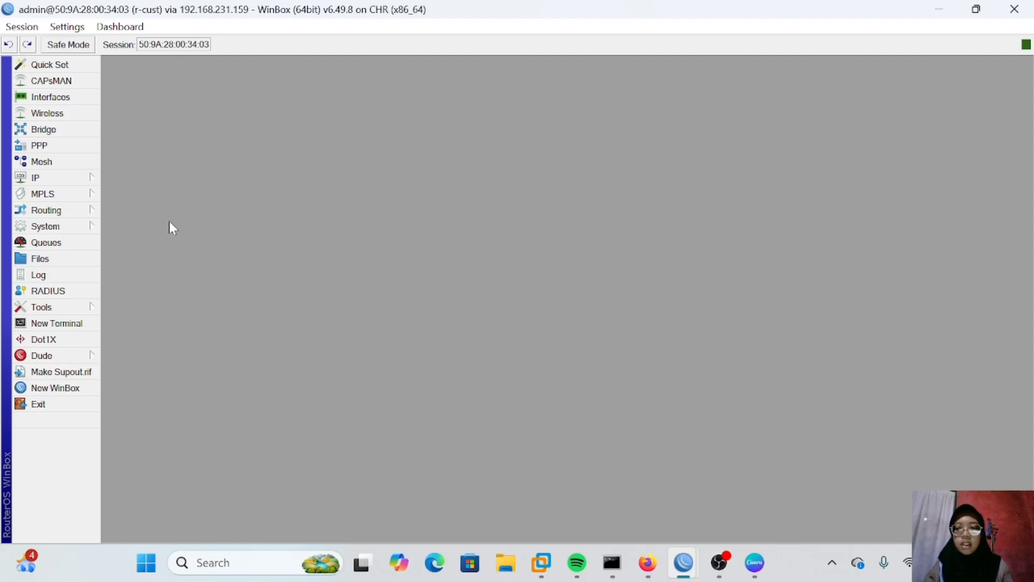
click(60, 178)
click(151, 372)
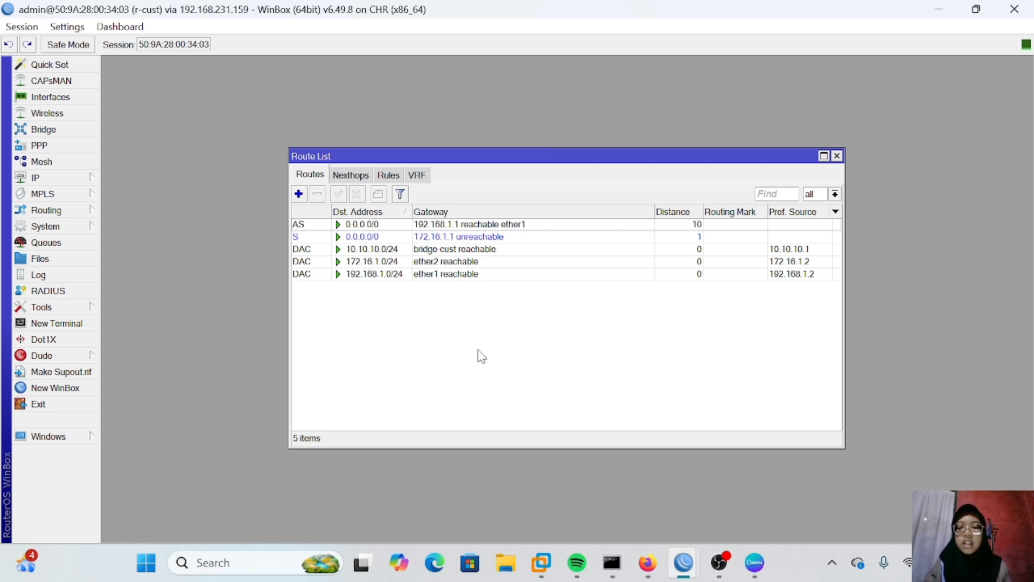
click(837, 156)
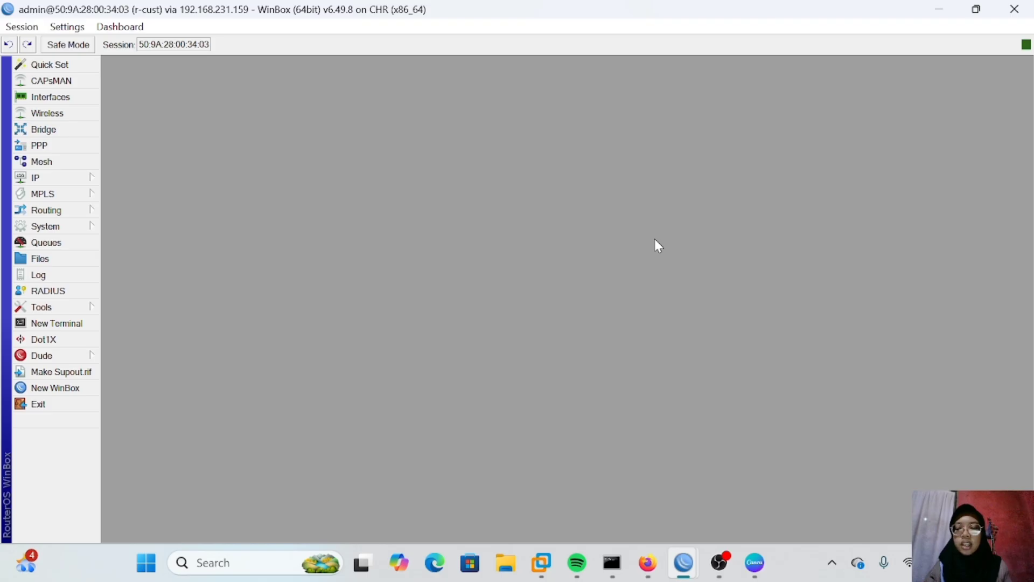
Step: On r-isp2, re-enable the 172.16.1.1/24 address on ether2
mouse_move(683, 563)
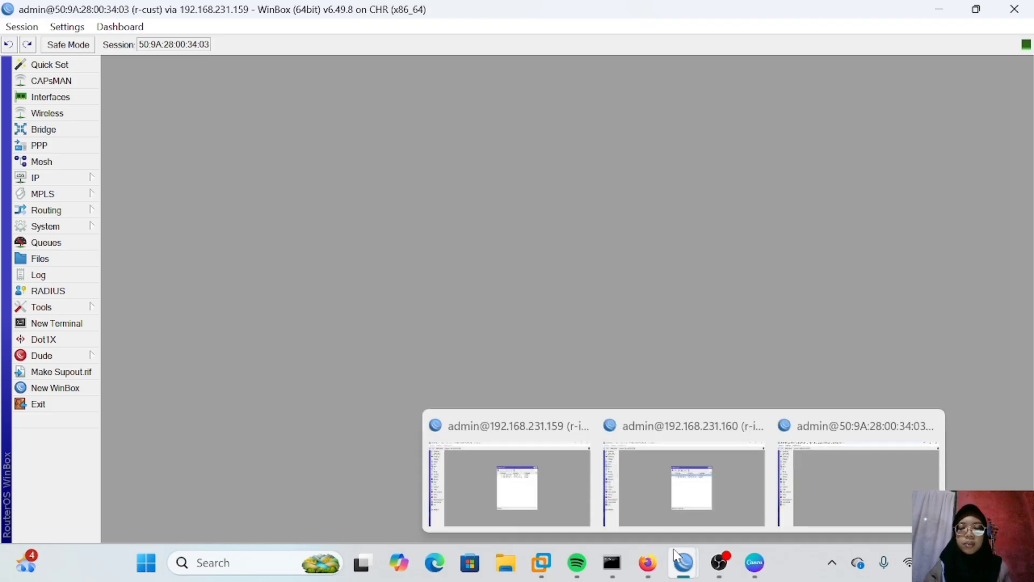
click(647, 480)
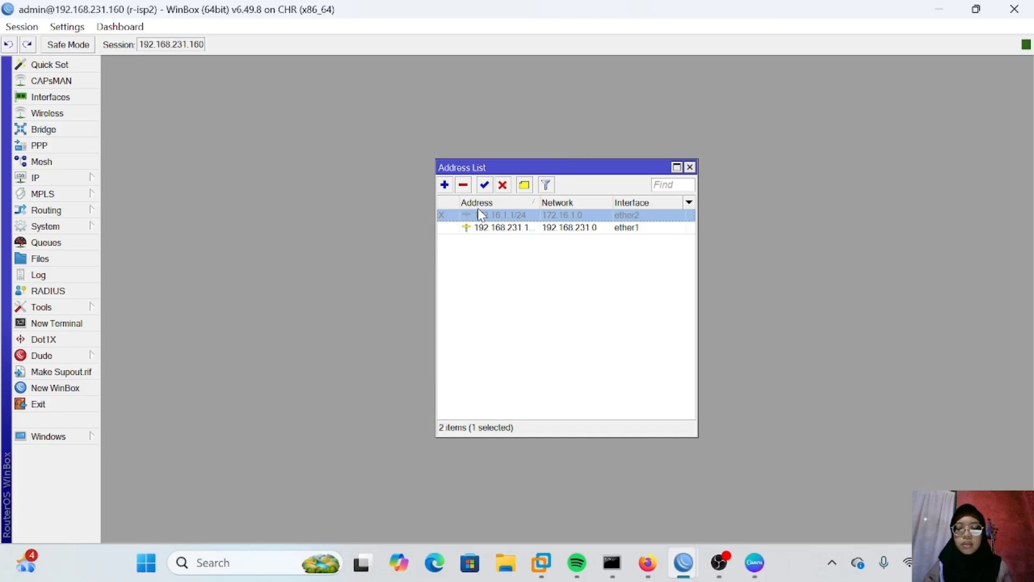
click(484, 186)
Step: On r-cust, remove both 0.0.0.0/0 default routes from the route list
mouse_move(684, 562)
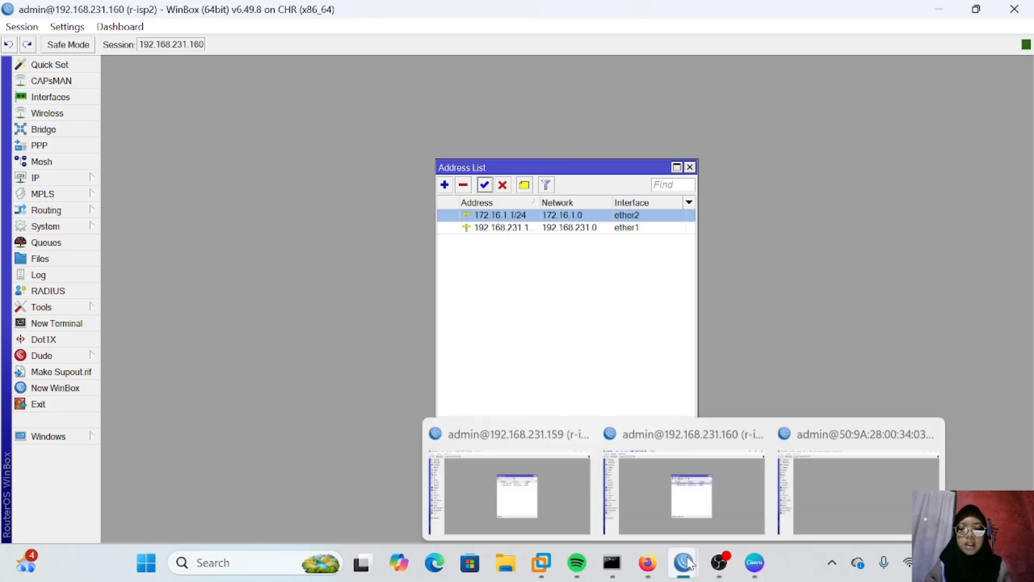
click(797, 492)
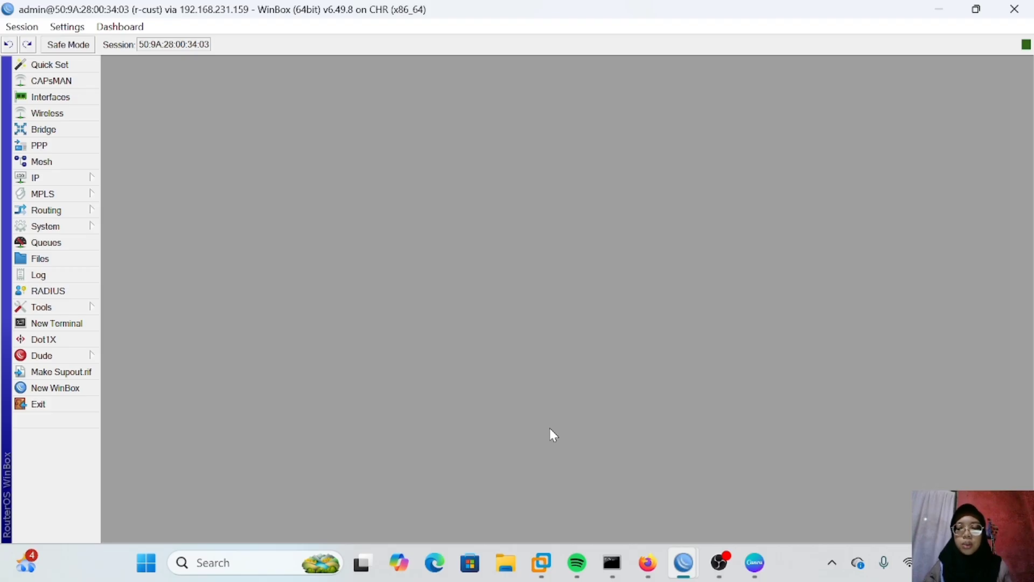
click(43, 177)
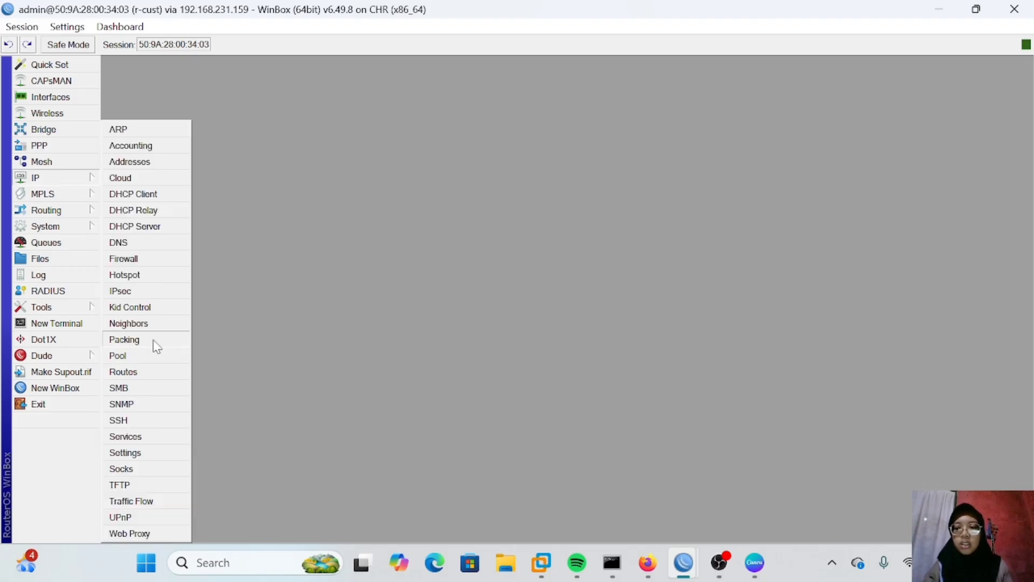
click(156, 371)
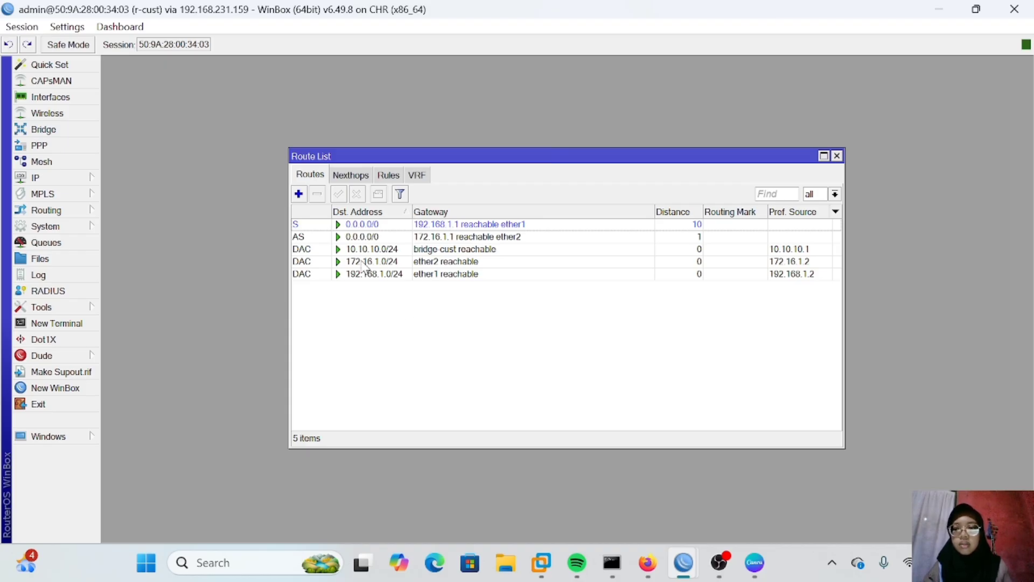
mouse_move(365, 267)
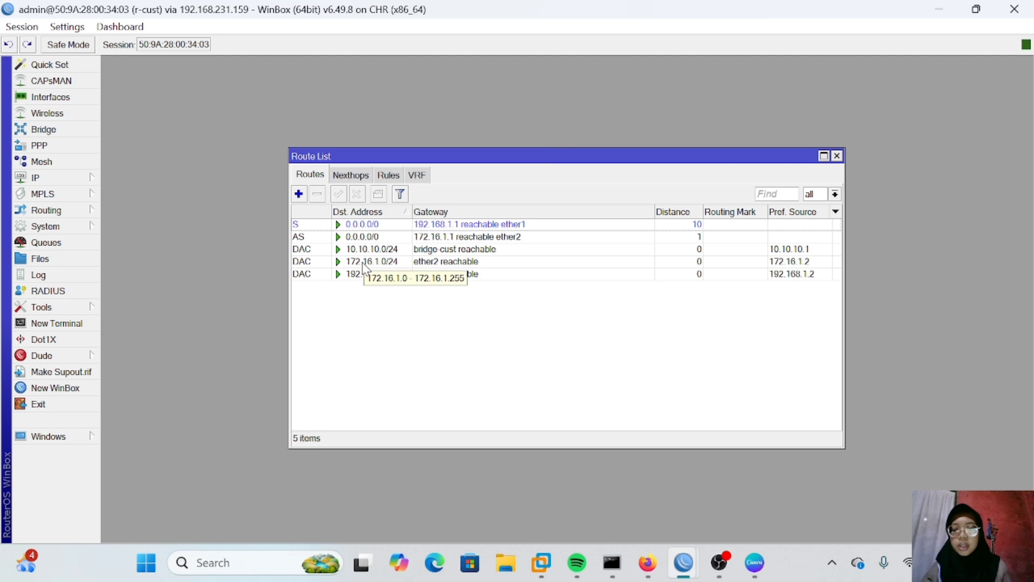
click(321, 225)
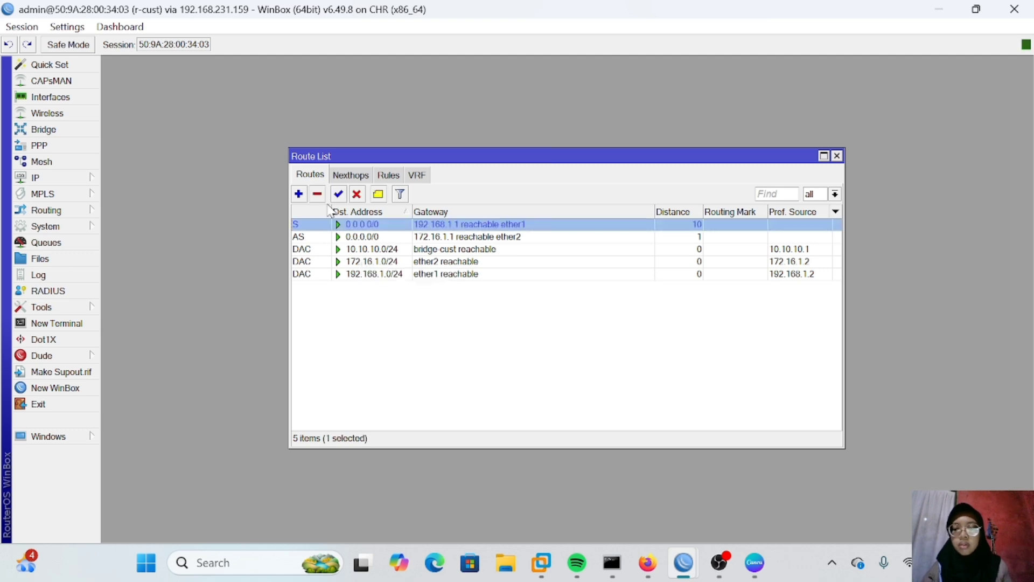
click(317, 194)
click(323, 224)
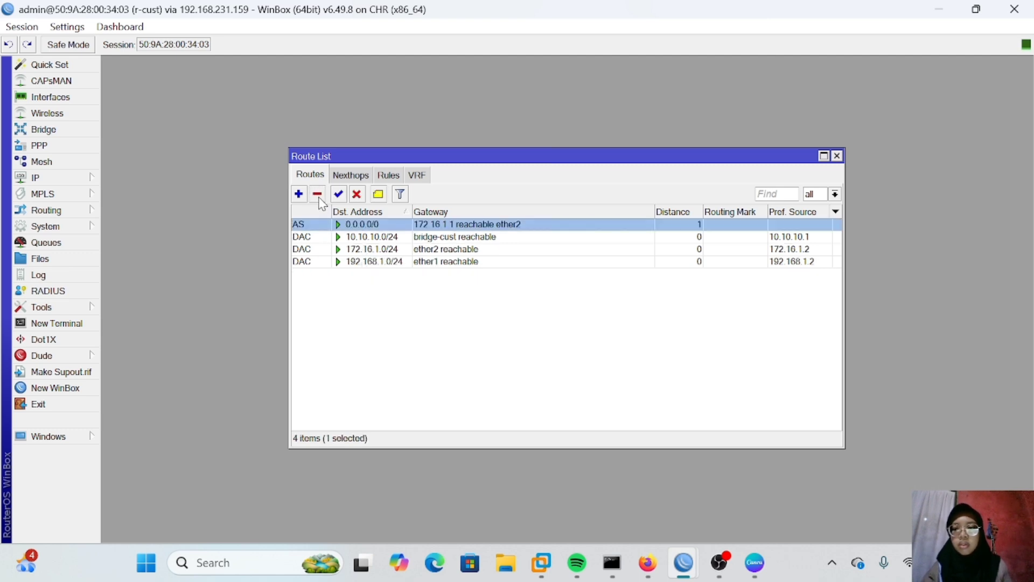
click(319, 196)
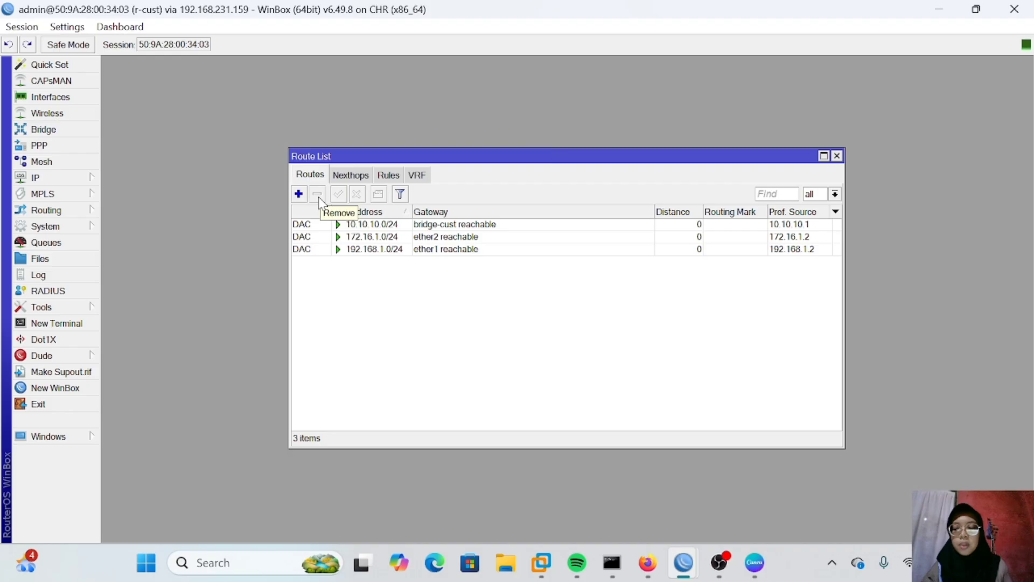
Step: On r-cust, add a 0.0.0.0/0 default route with two gateways, 192.168.1.1 and 172.16.1.1
click(299, 194)
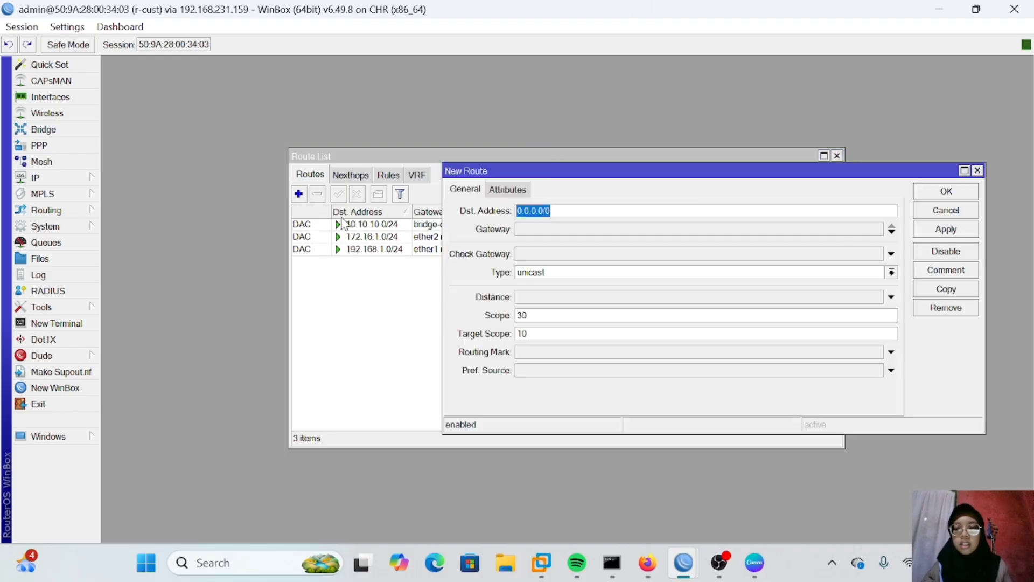
click(563, 231)
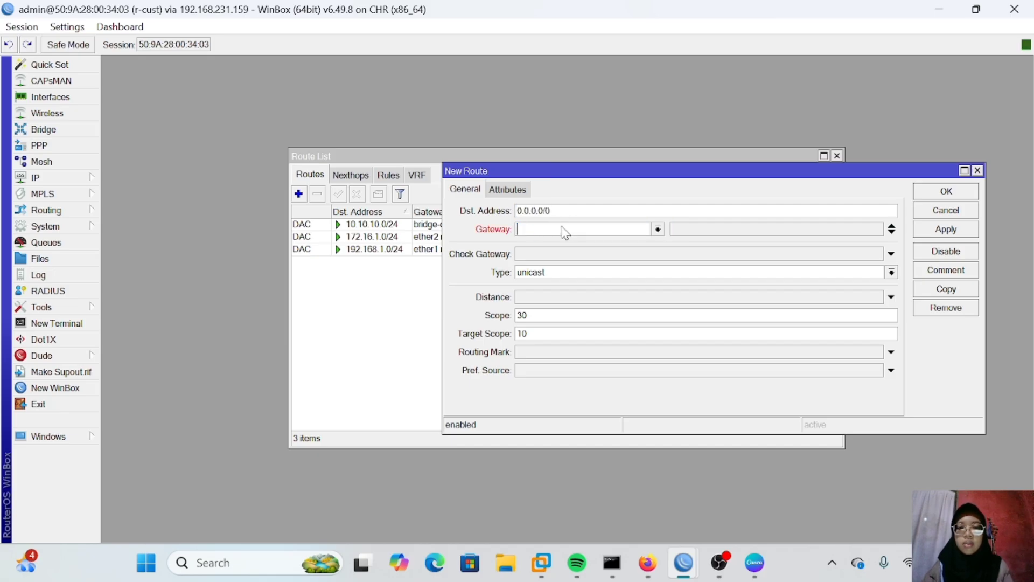
click(893, 234)
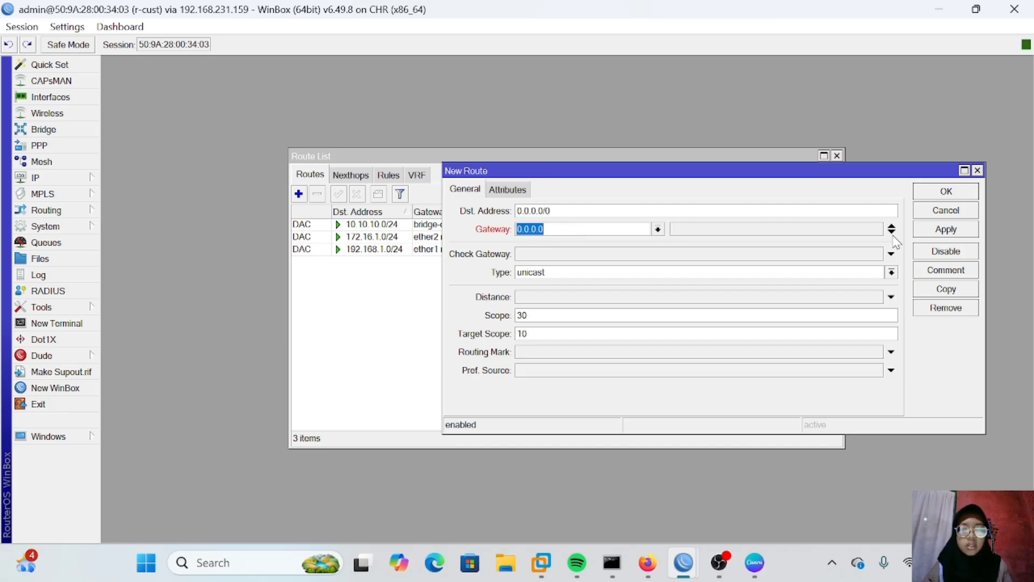
click(892, 232)
click(574, 231)
key(BackSpace)
key(BackSpace)
key(BackSpace)
key(BackSpace)
key(BackSpace)
key(BackSpace)
key(BackSpace)
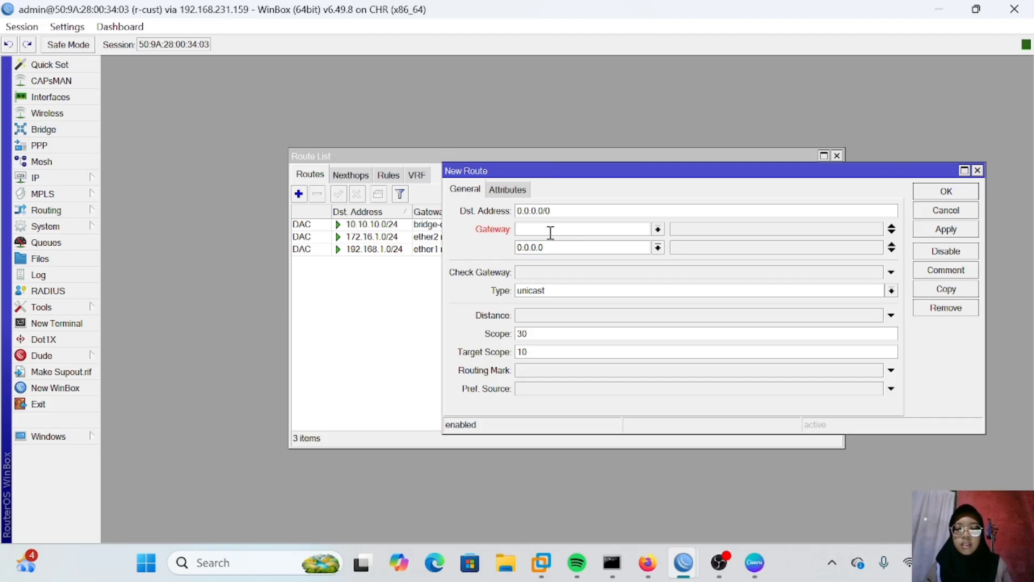
text(192.168)
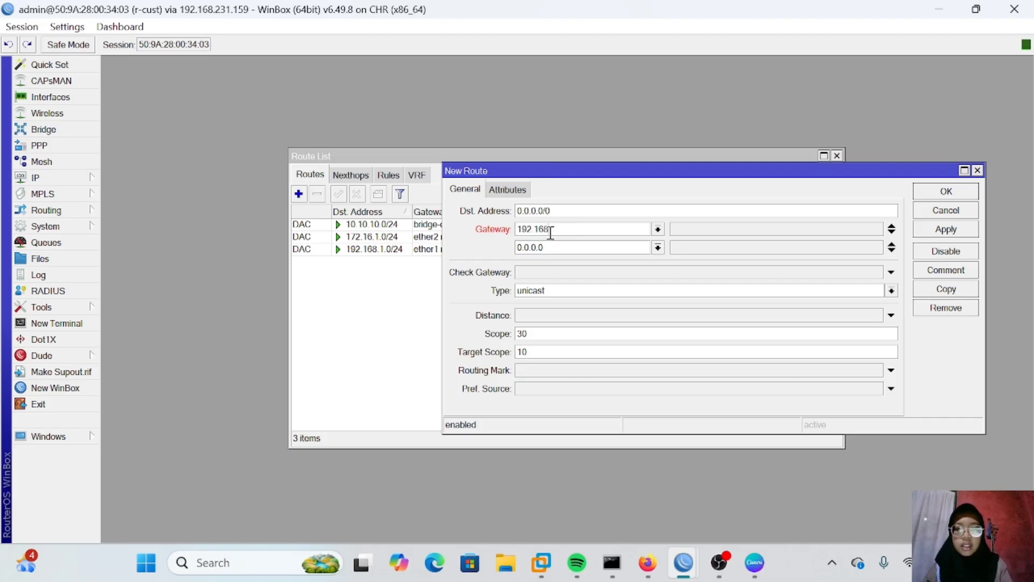
text(.1.1)
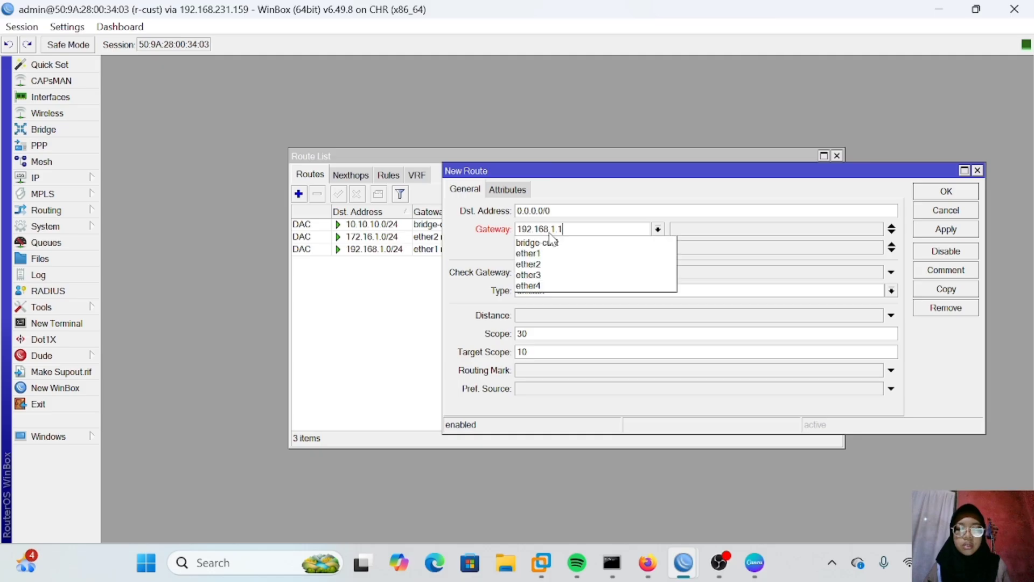
click(776, 243)
key(BackSpace)
key(BackSpace)
key(BackSpace)
key(BackSpace)
key(BackSpace)
key(BackSpace)
key(BackSpace)
text(172.16.1.1)
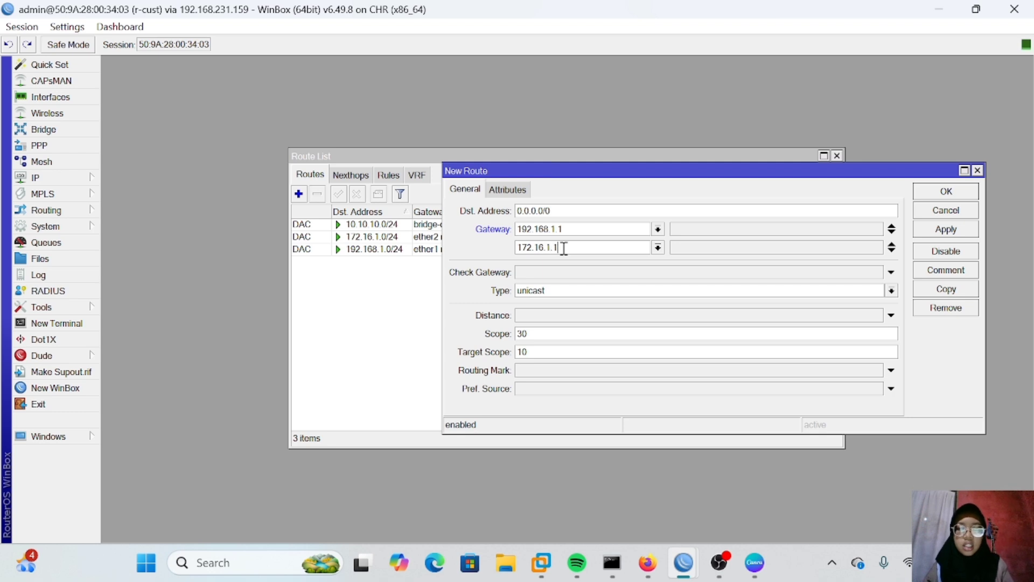
click(926, 233)
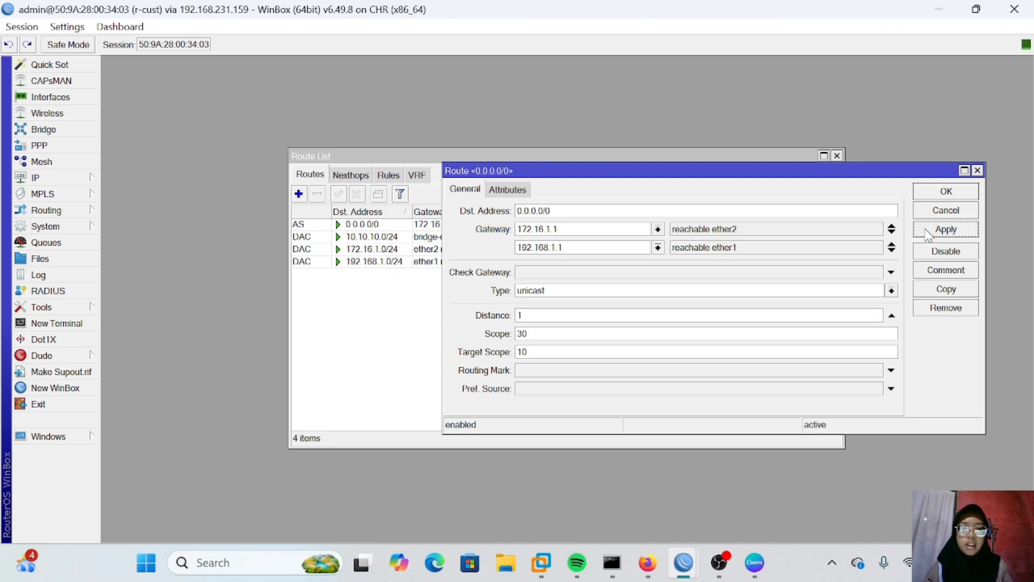
click(938, 194)
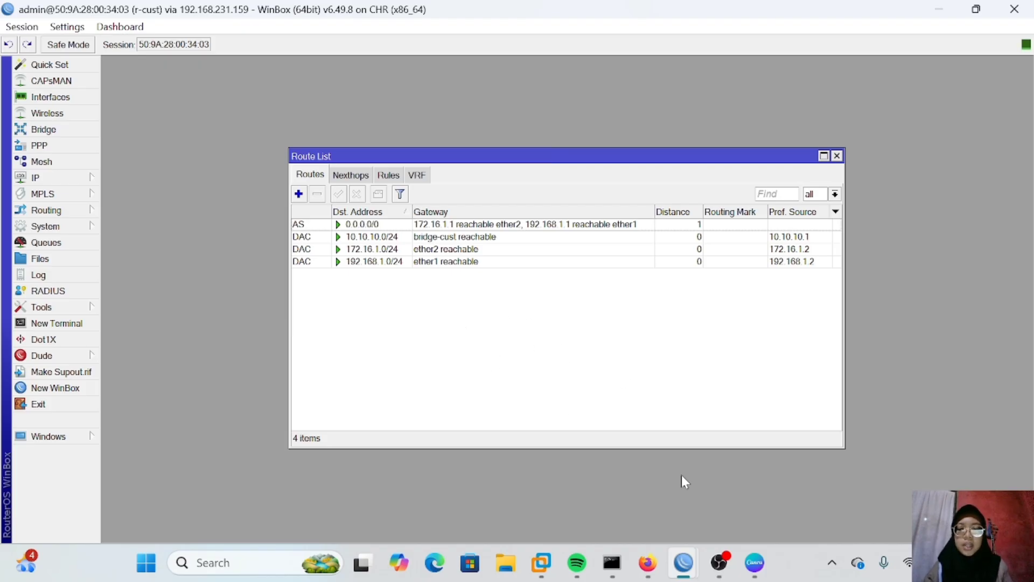
Step: On VPC1, trace the route to 8.8.8.8 and stop the trace
mouse_move(649, 566)
mouse_move(673, 483)
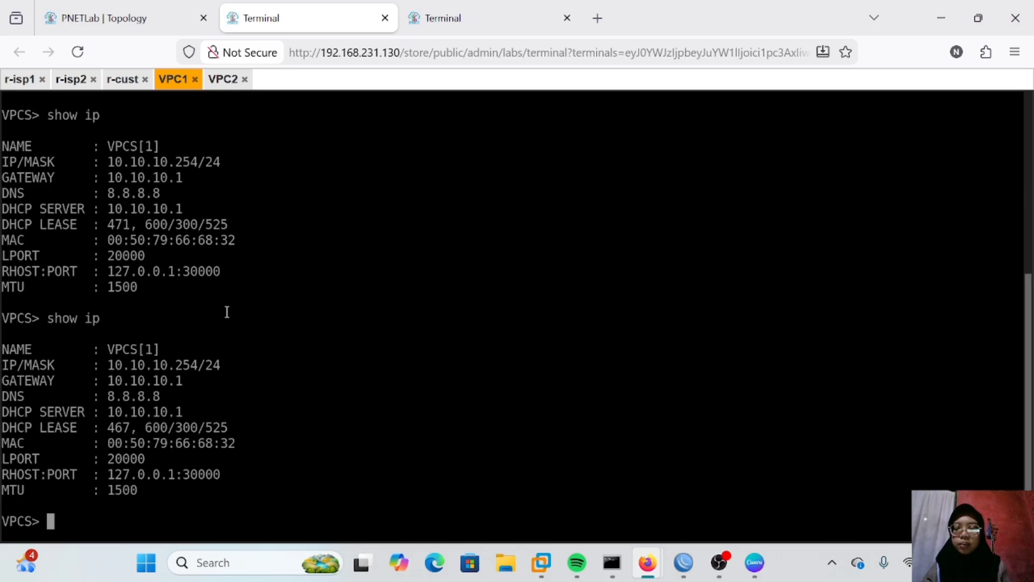
text(trace 8.8.)
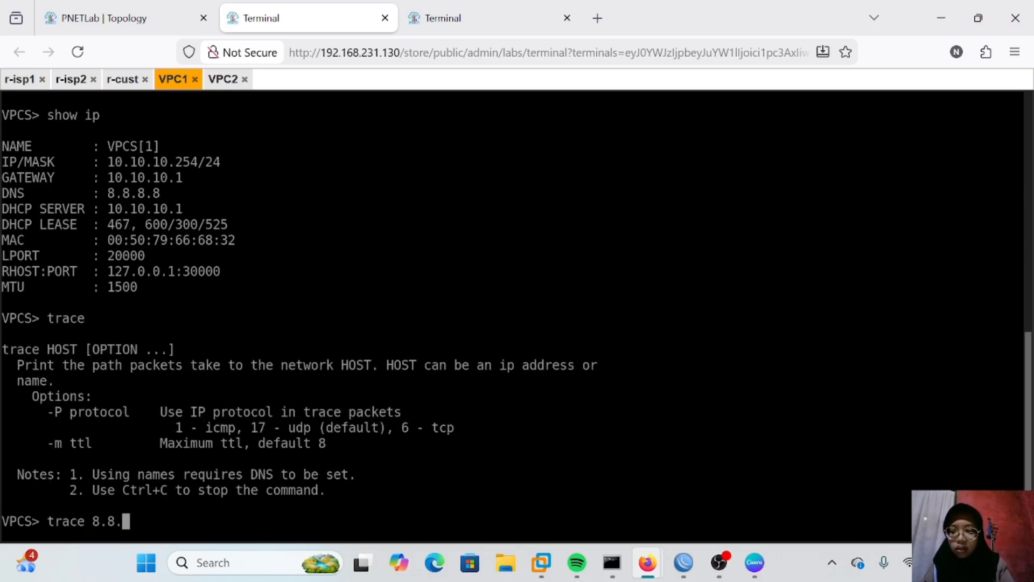
text(8.8)
key(Return)
key(ctrl+c)
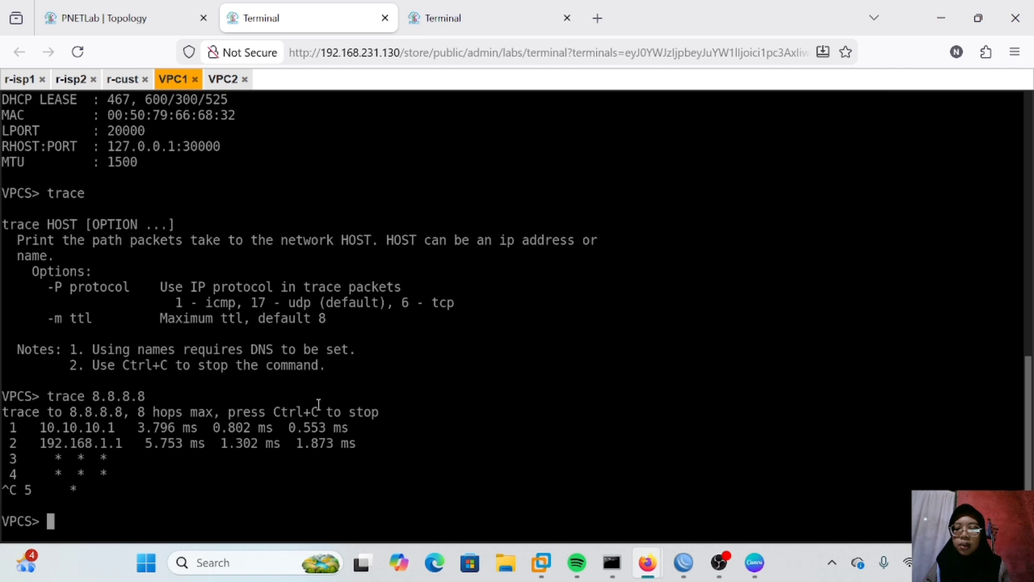
Step: On r-cust, open the 0.0.0.0/0 default route and set its first gateway to 192.168.1.1
click(684, 562)
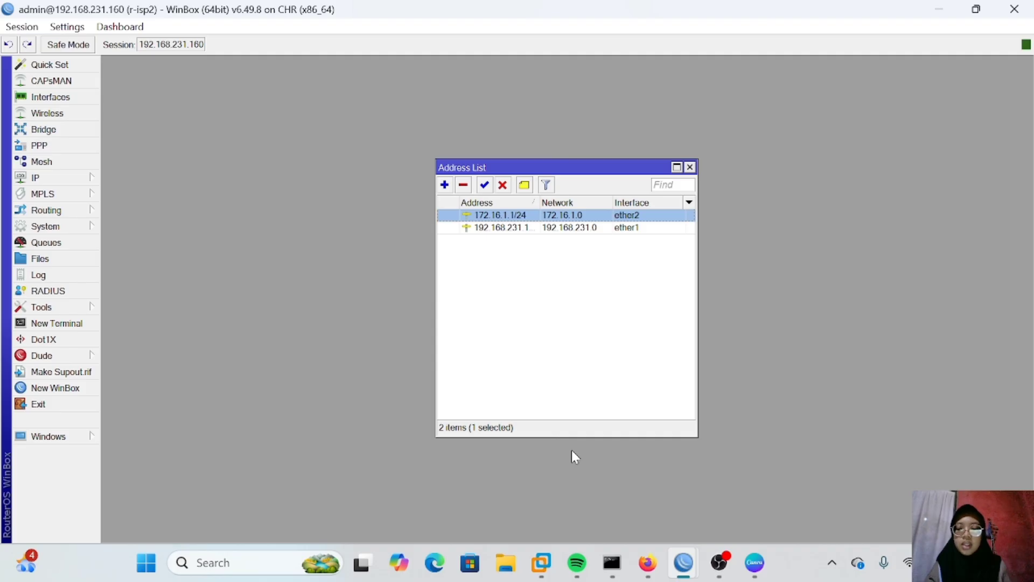
mouse_move(684, 562)
click(511, 489)
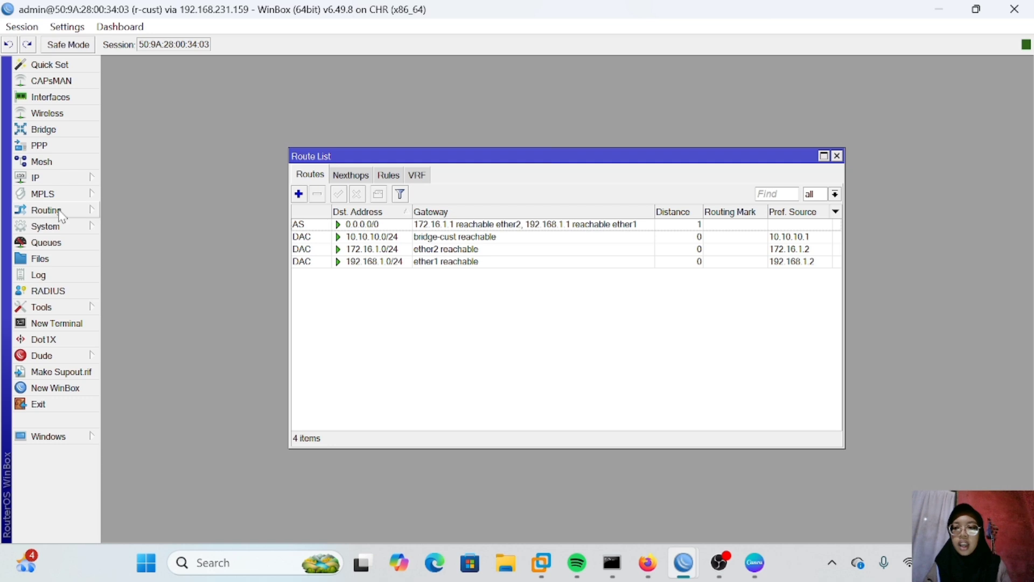
click(46, 178)
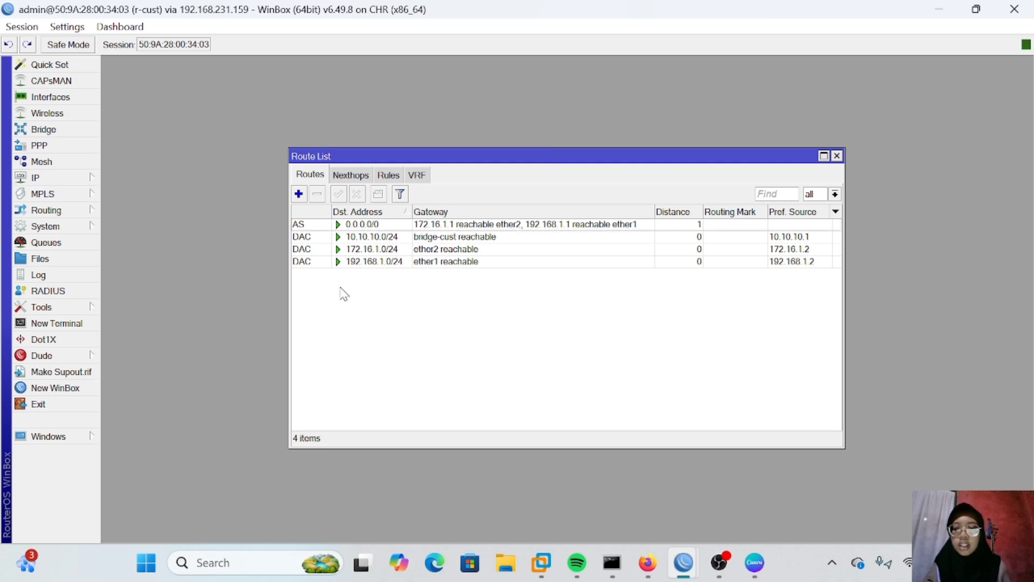
double_click(374, 225)
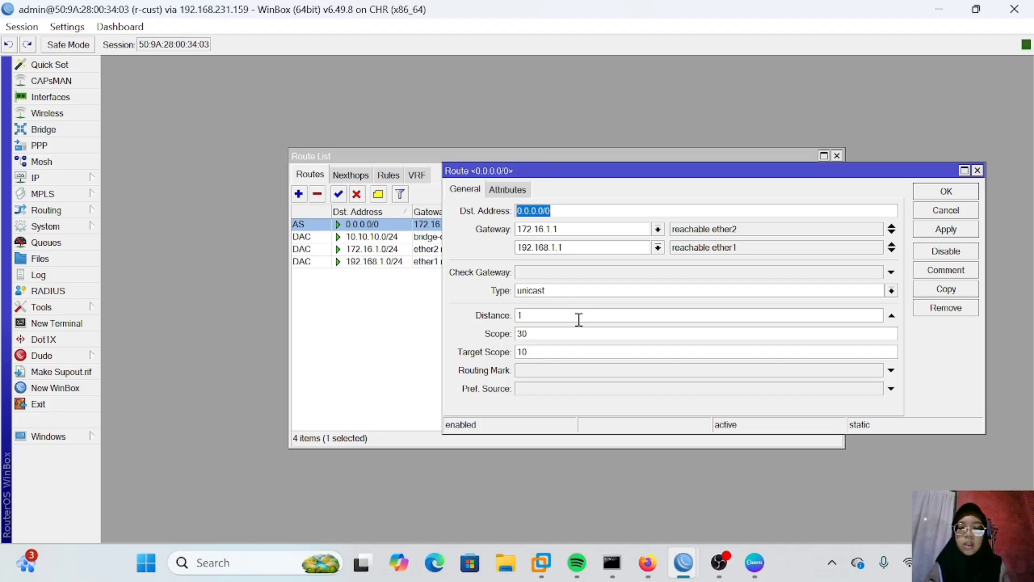
click(892, 250)
click(875, 269)
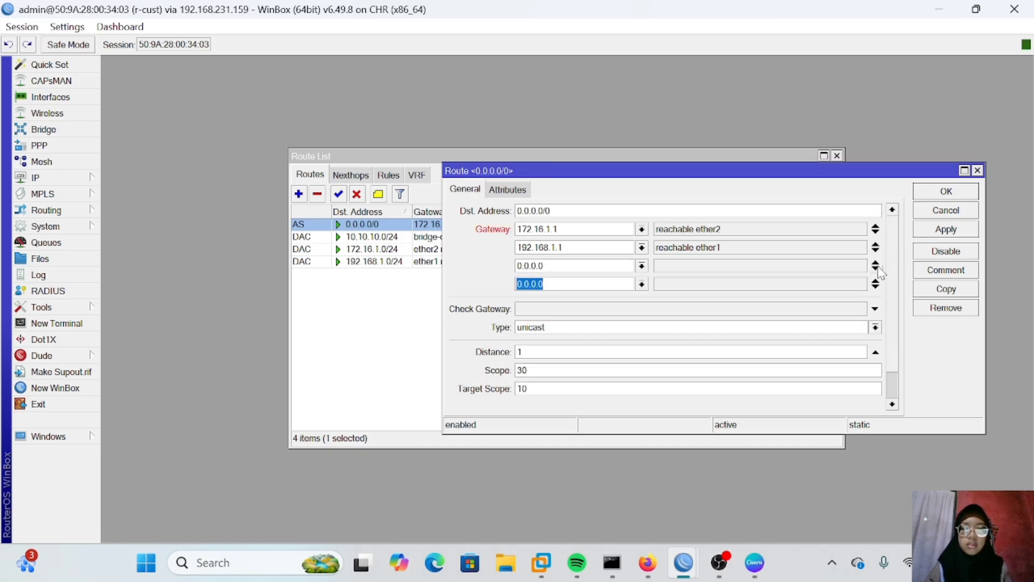
click(875, 288)
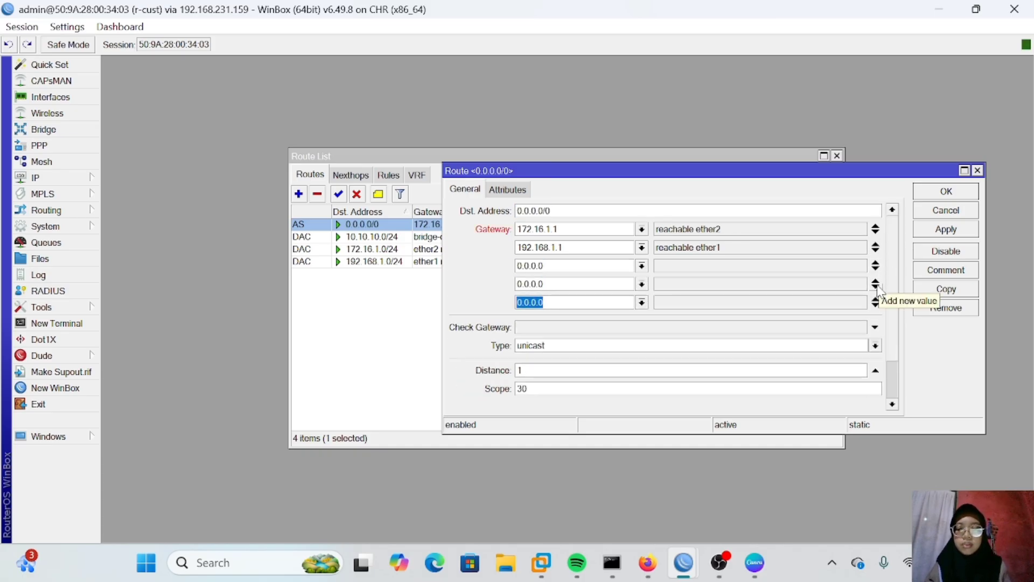
click(571, 269)
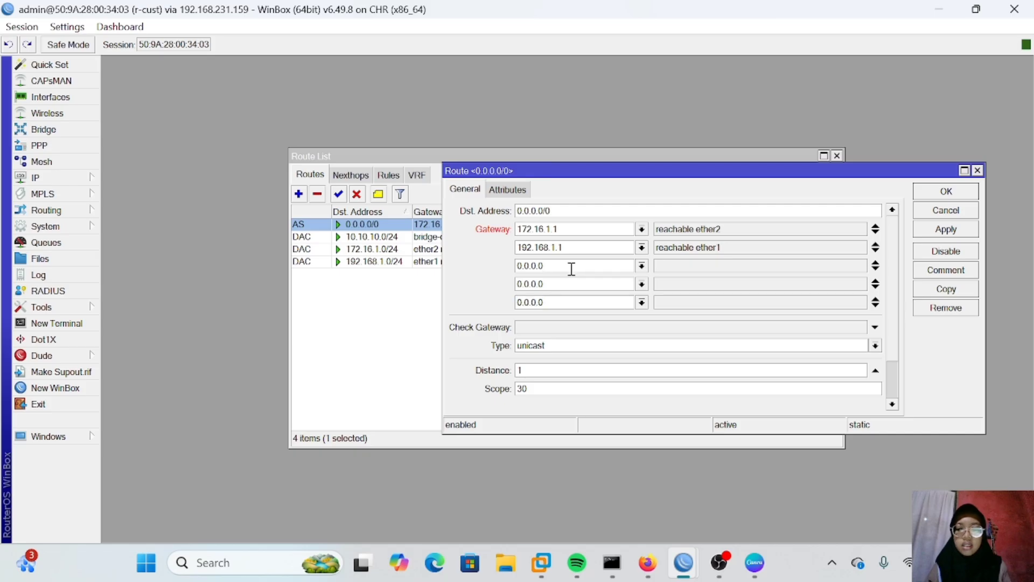
click(565, 231)
key(BackSpace)
key(BackSpace)
key(BackSpace)
key(BackSpace)
key(BackSpace)
key(BackSpace)
key(BackSpace)
key(BackSpace)
key(BackSpace)
key(BackSpace)
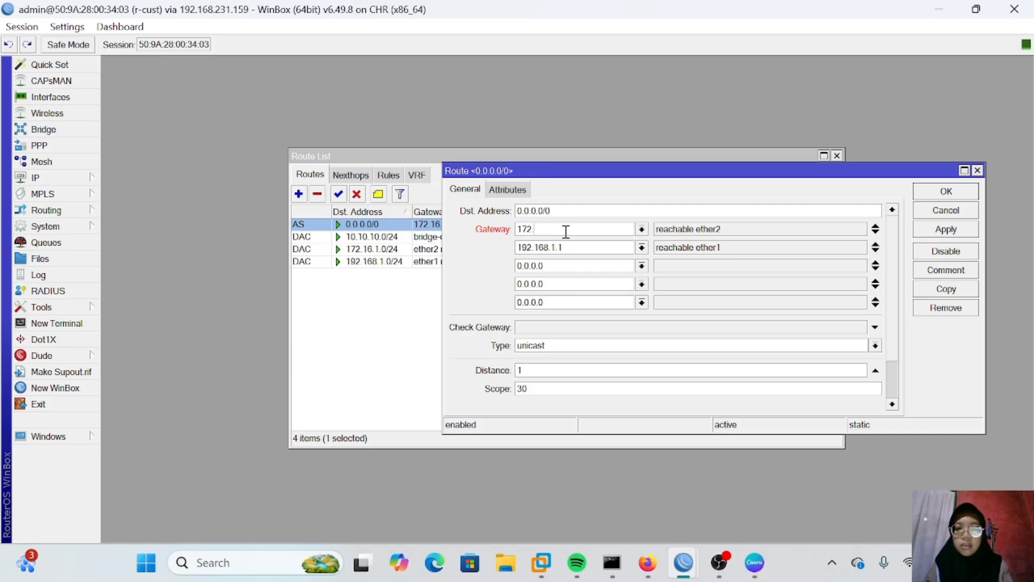
key(Tab)
key(BackSpace)
click(566, 232)
text(1)
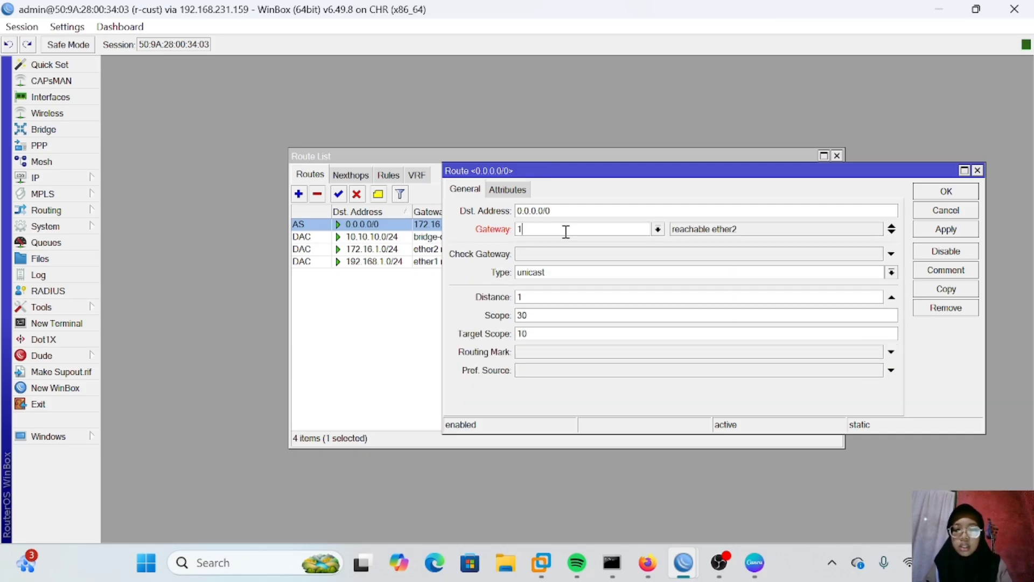
text(92.168.1.1)
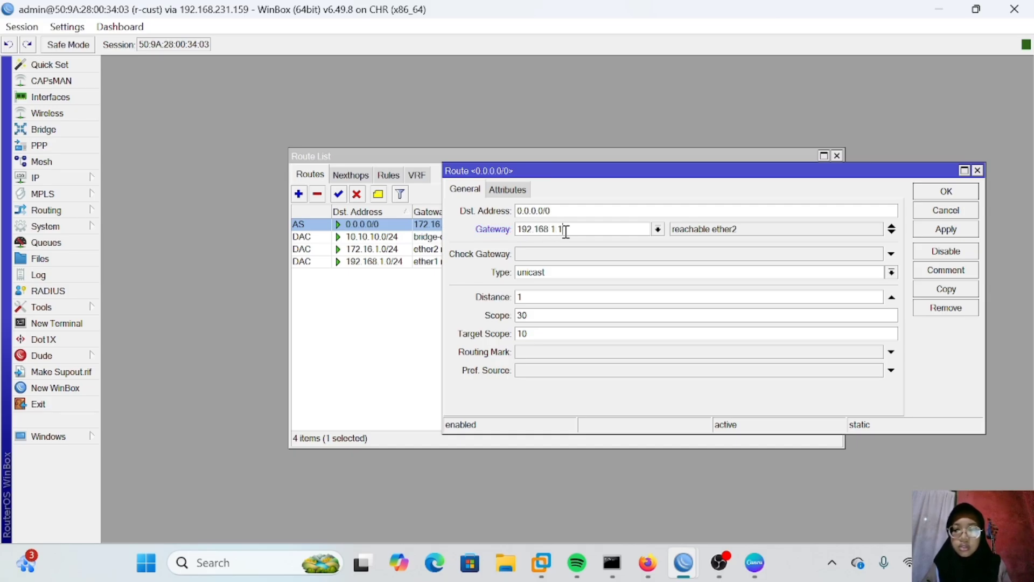
click(892, 232)
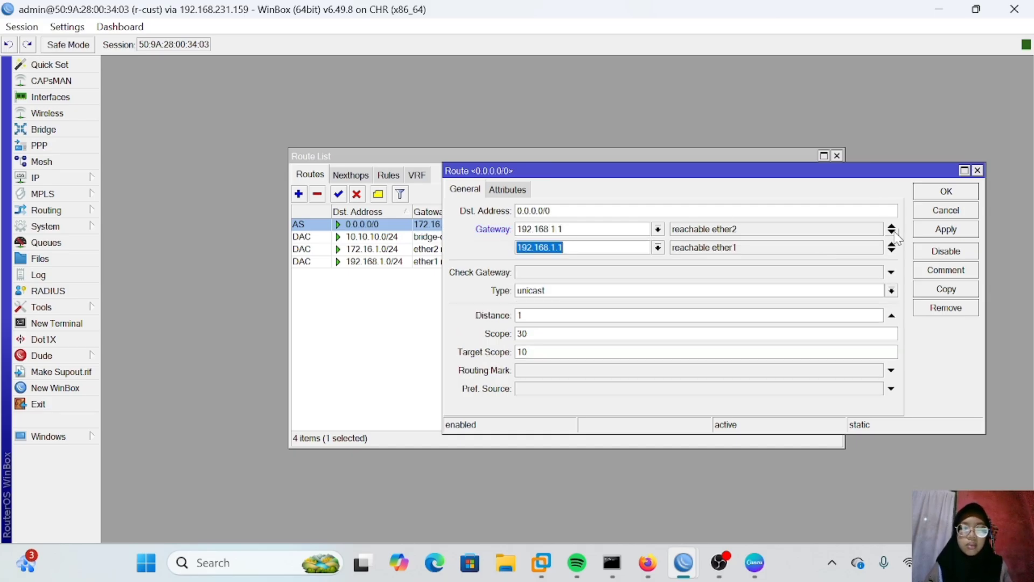
Step: Change the route's second gateway to 172.16.1.1 and add three more 172.16.1.1 gateways, then save the route
click(565, 245)
key(BackSpace)
key(BackSpace)
key(BackSpace)
key(BackSpace)
key(BackSpace)
key(BackSpace)
key(BackSpace)
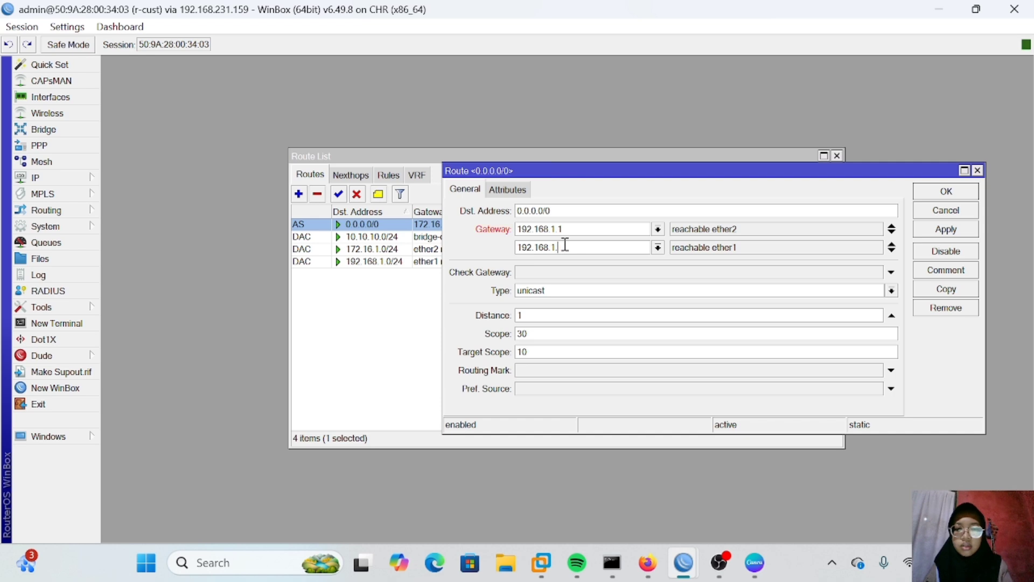
key(BackSpace)
key(BackSpace)
key(BackSpace)
text(72.16.1.1)
click(892, 251)
key(BackSpace)
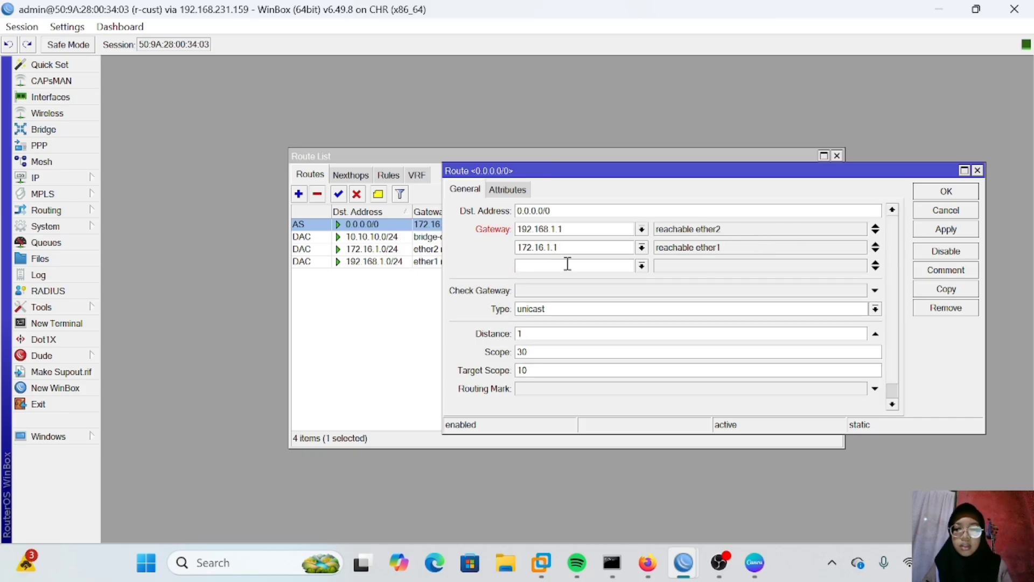
text(172.16)
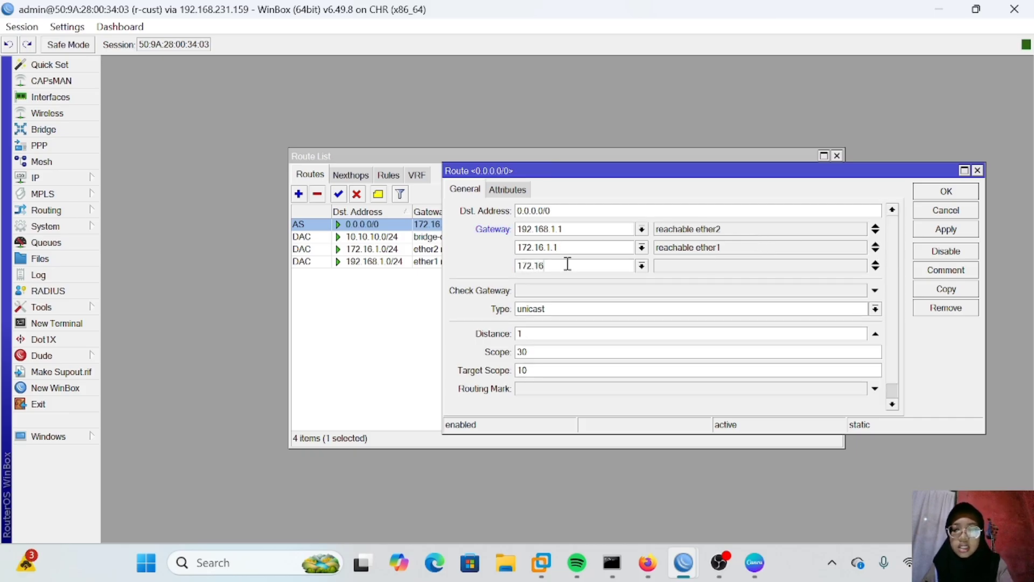
text(.1.1)
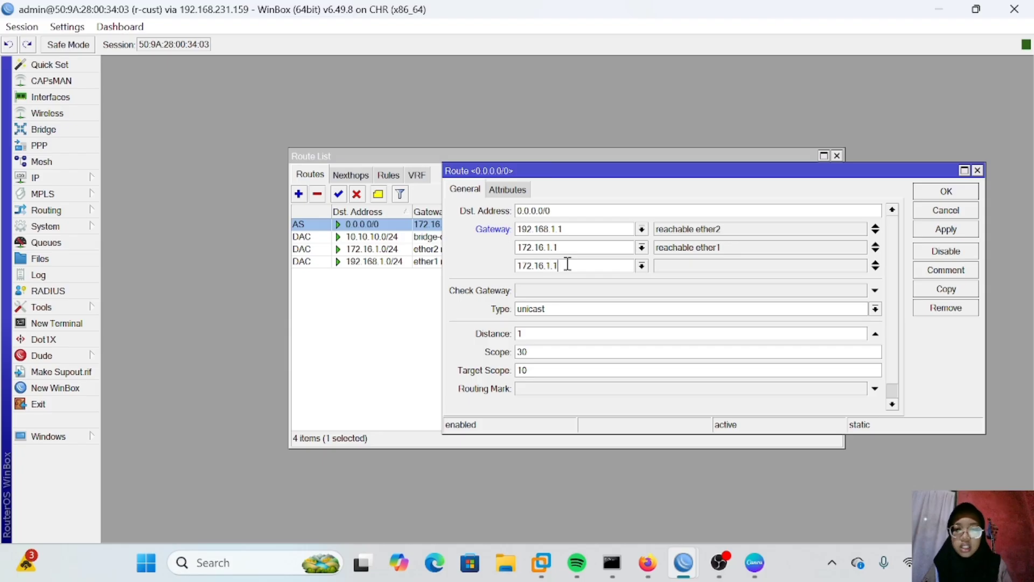
click(875, 267)
key(BackSpace)
text(172.16.1.1)
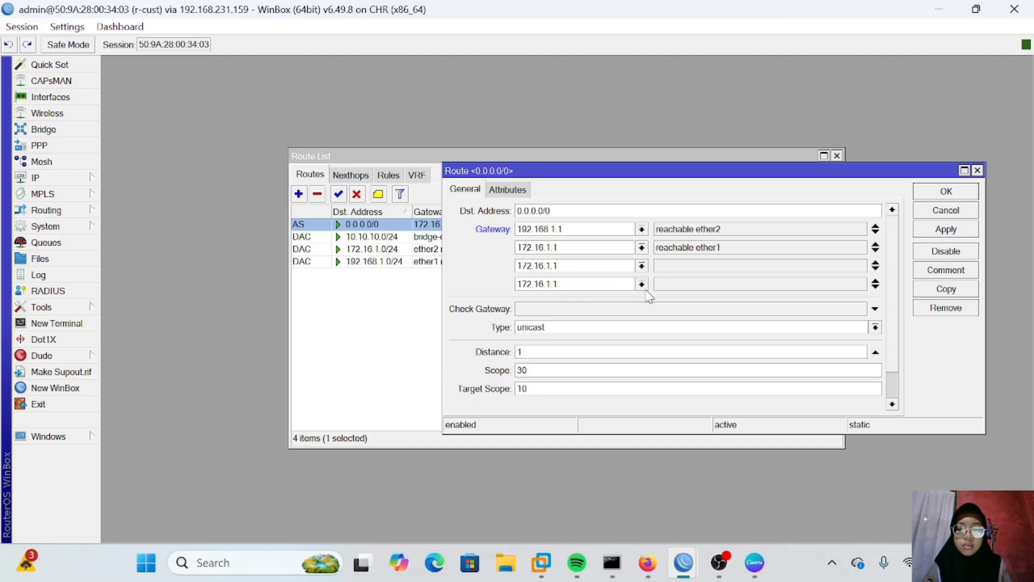
click(877, 289)
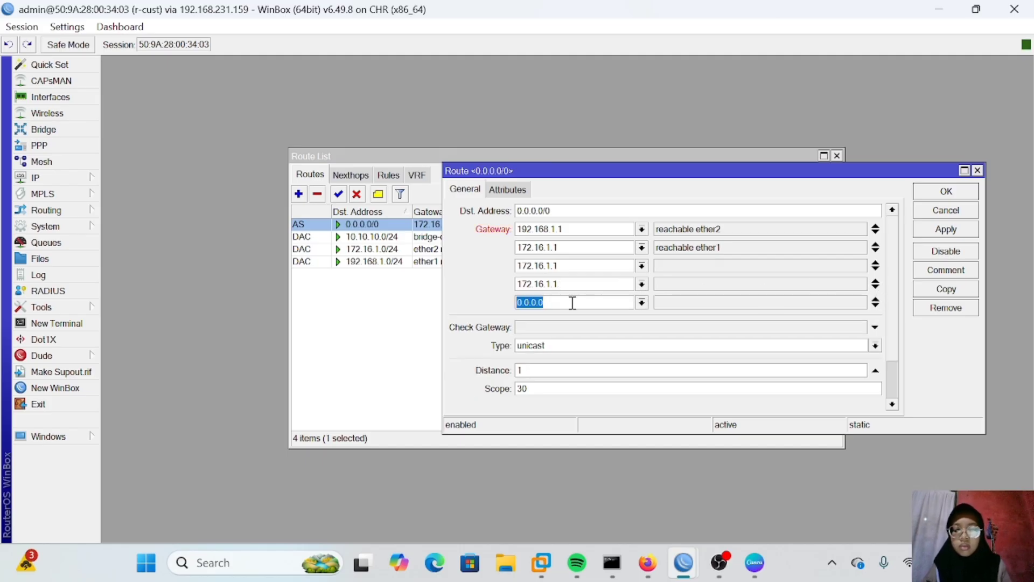
text(172.16.1.1)
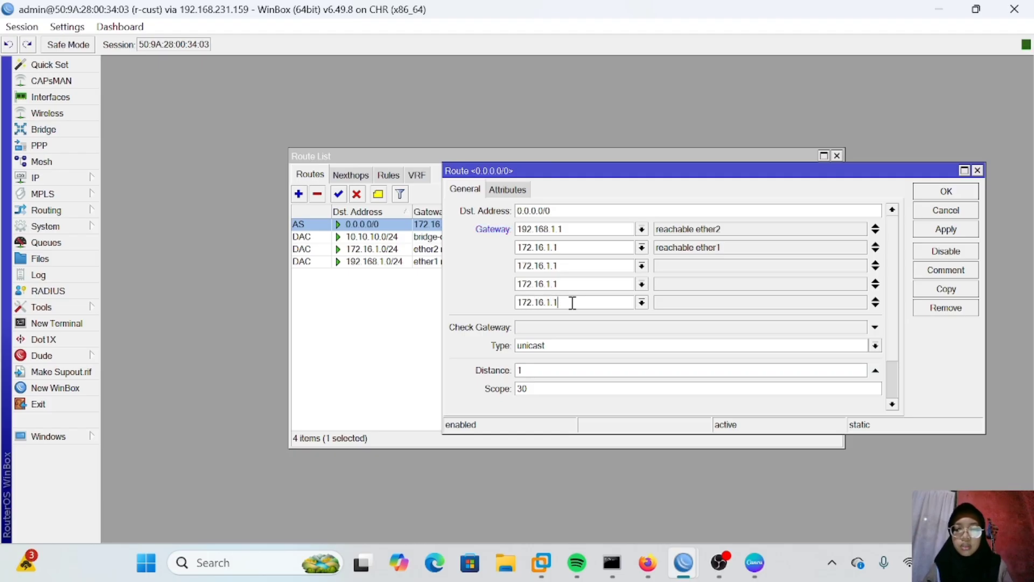
click(945, 229)
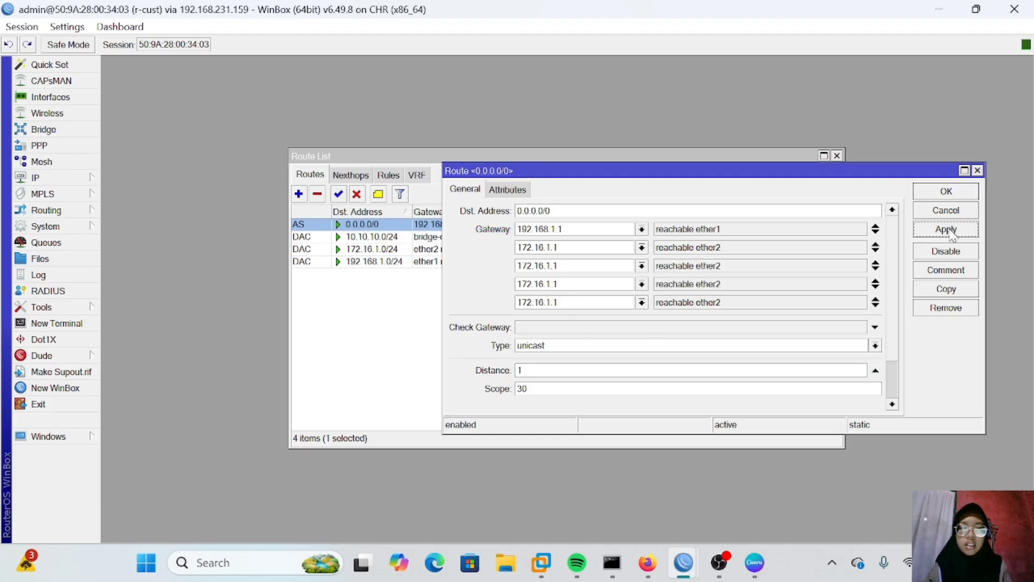
click(946, 192)
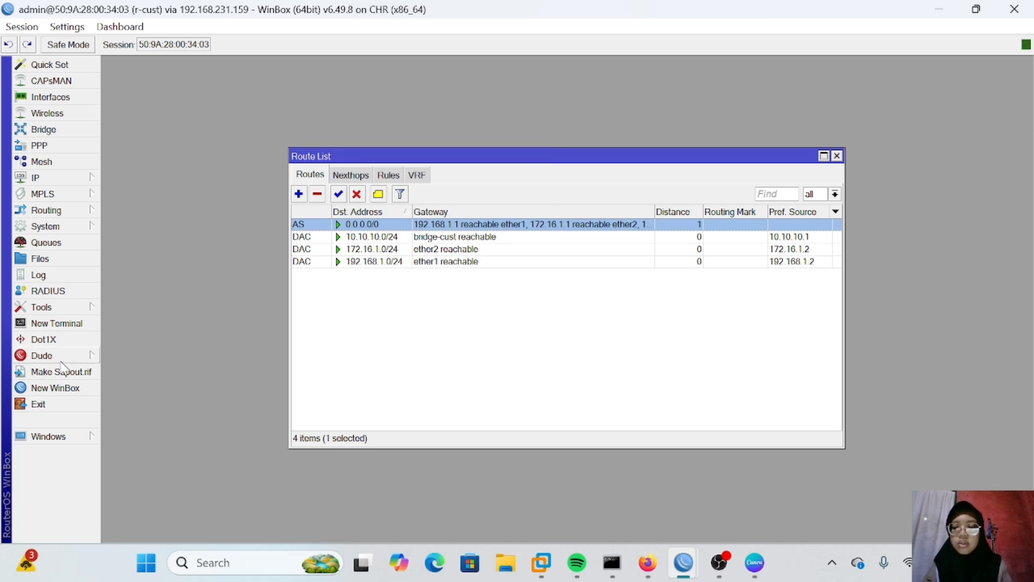
Step: Open the Traceroute tool on r-cust
click(87, 306)
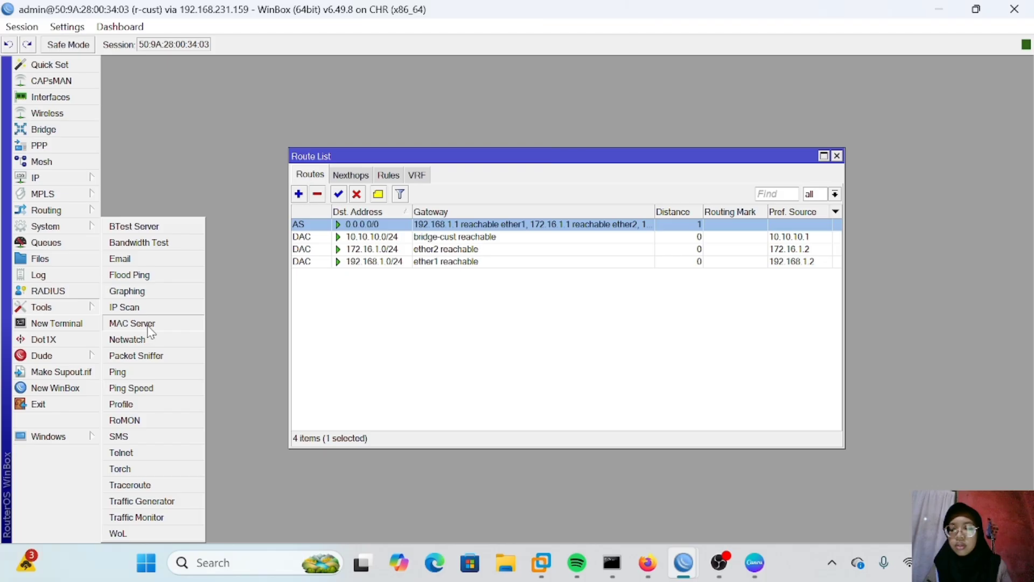
click(150, 486)
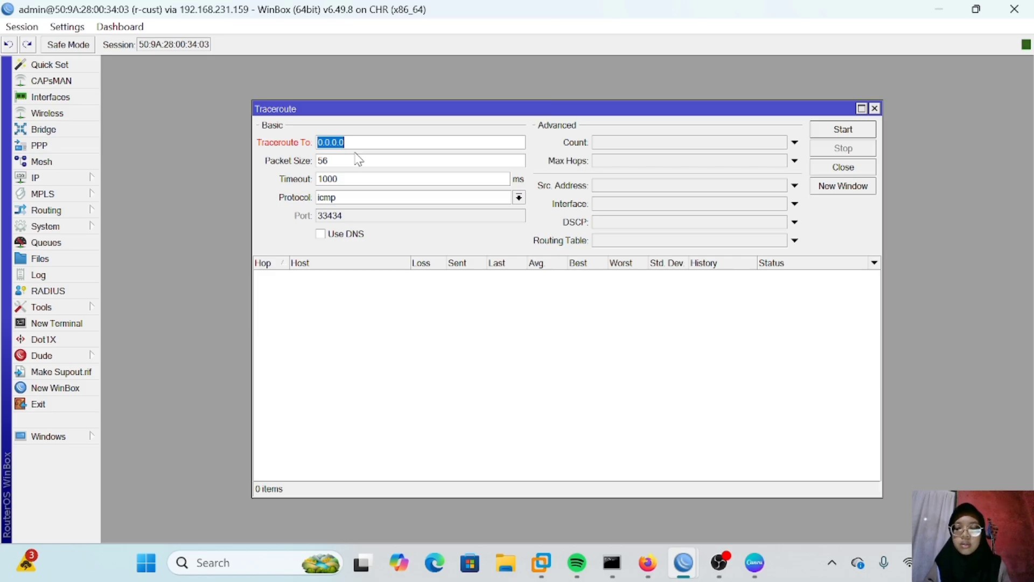
mouse_move(612, 562)
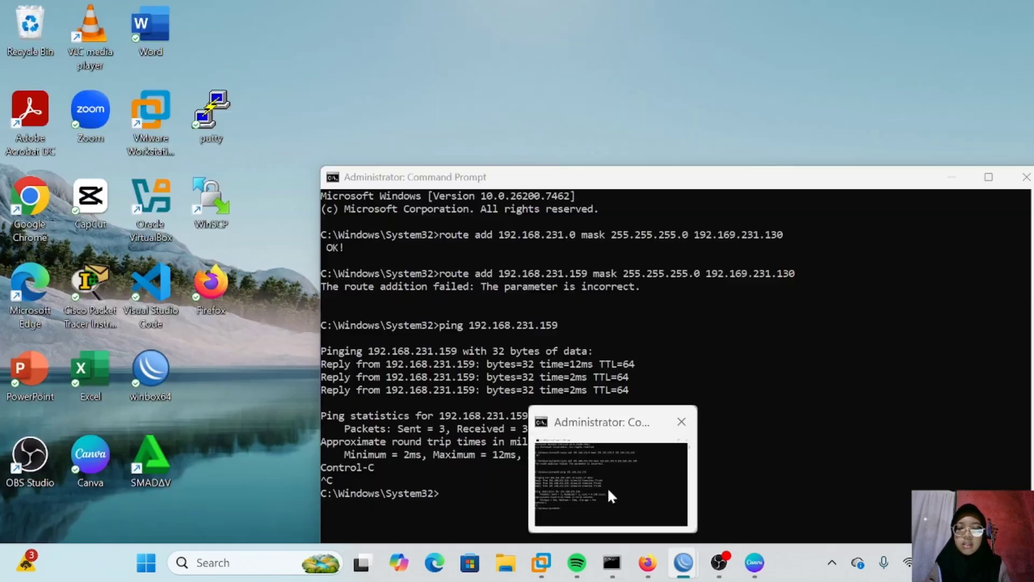
Step: In Command Prompt, look up the addresses of facebook.com with nslookup
click(609, 490)
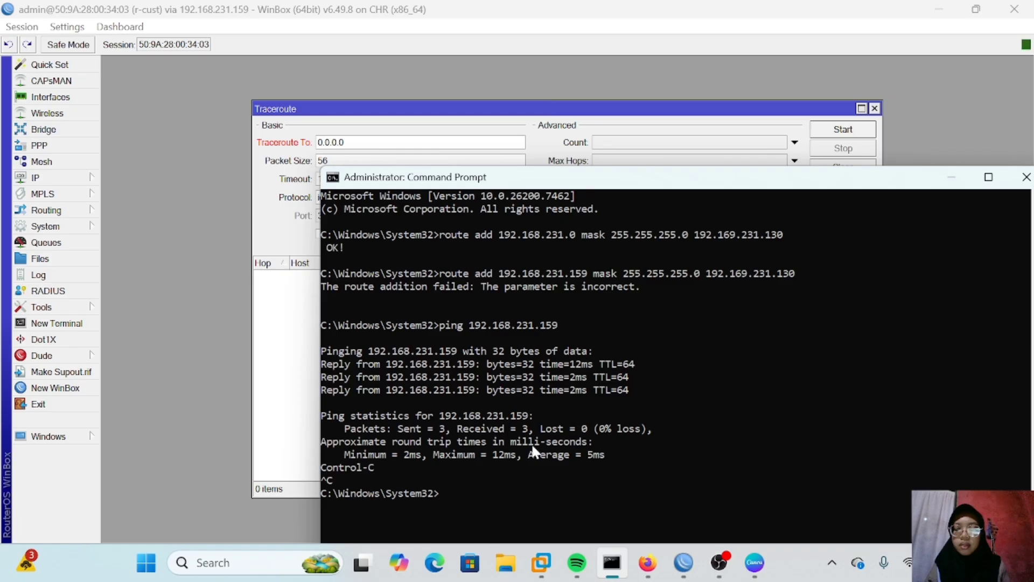
text(nslookup facebook.com)
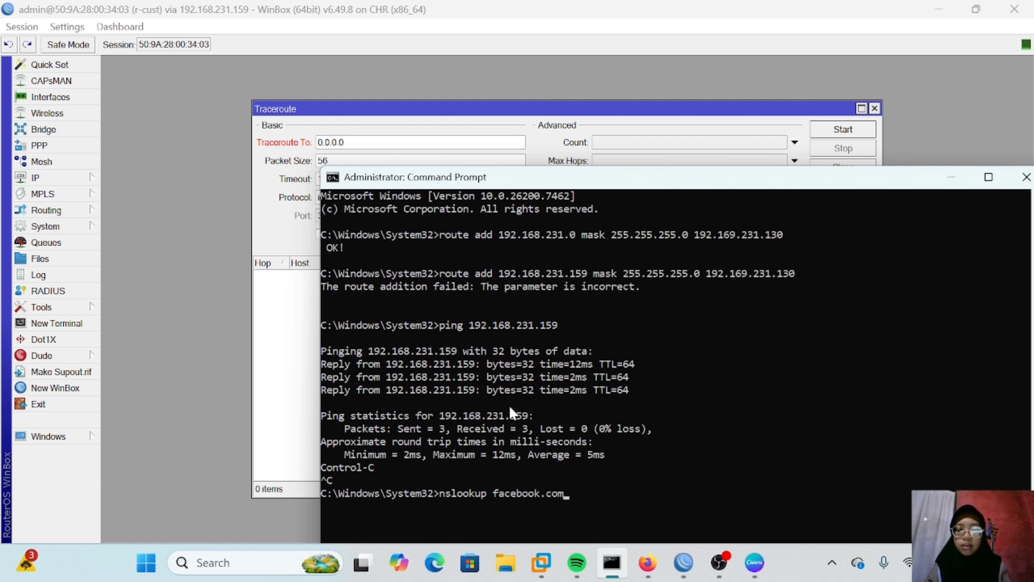
key(Return)
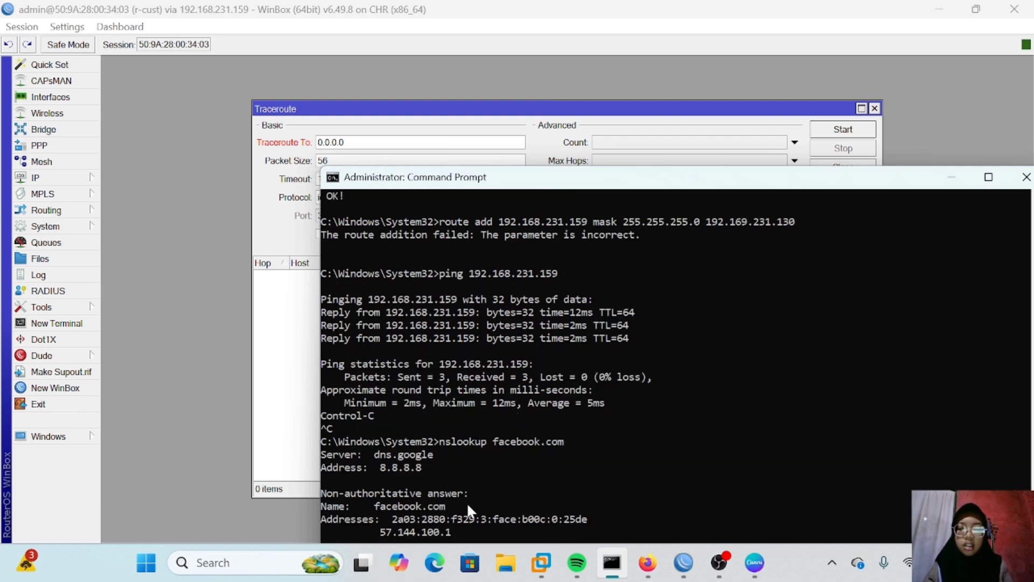
Step: Copy facebook.com's IPv4 address 57.144.100.1 into r-cust's Traceroute target and trace the route to it
drag(456, 530, 383, 533)
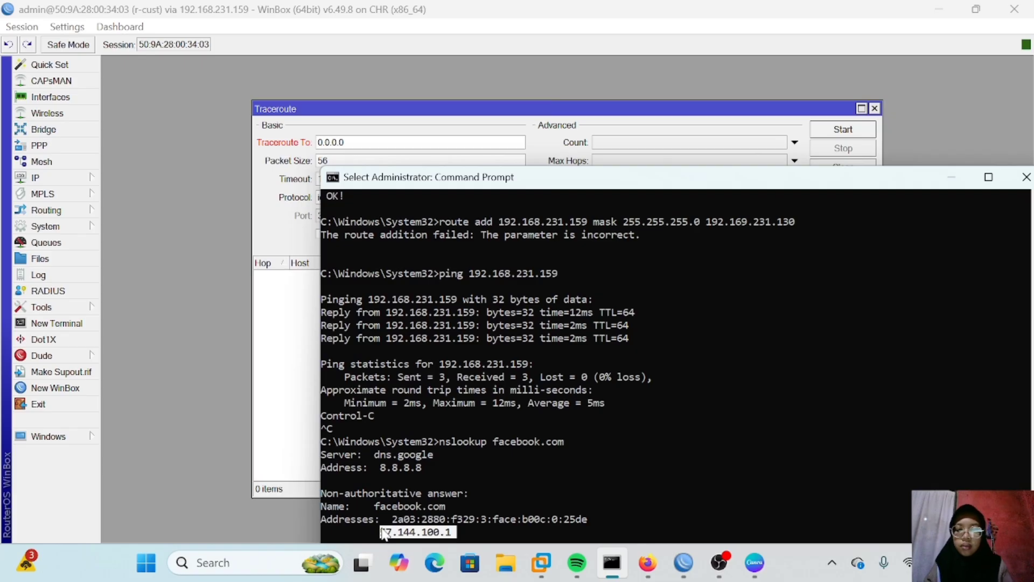
click(352, 143)
key(BackSpace)
key(BackSpace)
key(BackSpace)
key(BackSpace)
key(BackSpace)
key(BackSpace)
key(BackSpace)
text(57.144.100.1)
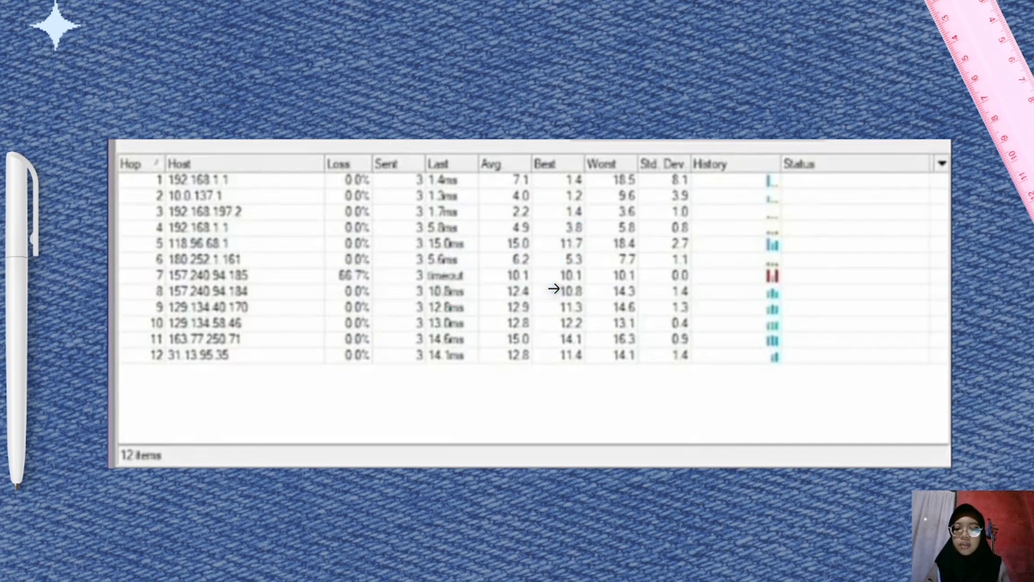
click(554, 289)
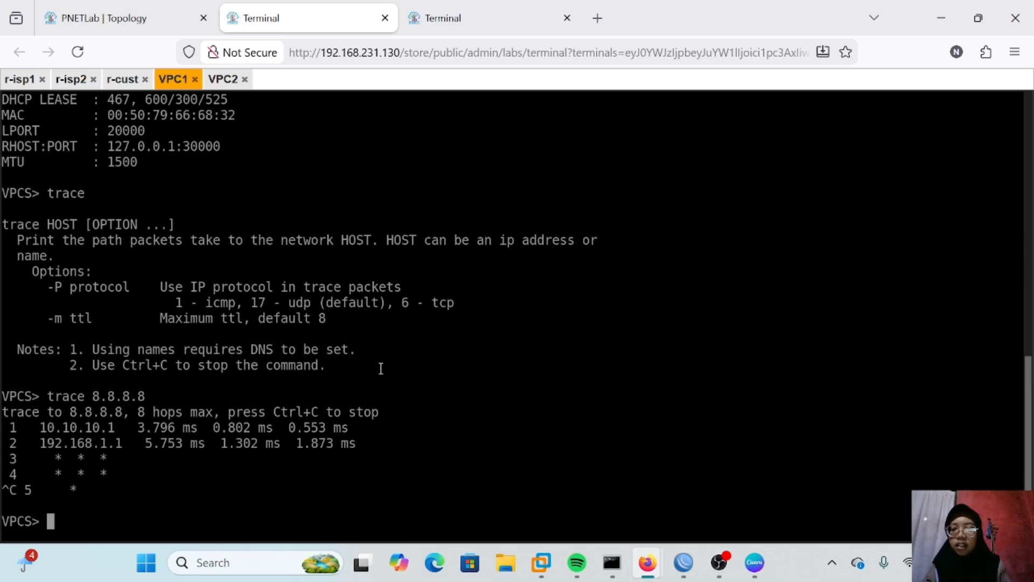
Step: On VPC1, set a static address 10.10.10.11/24 with gateway 10.10.10.1
text(ip 10.)
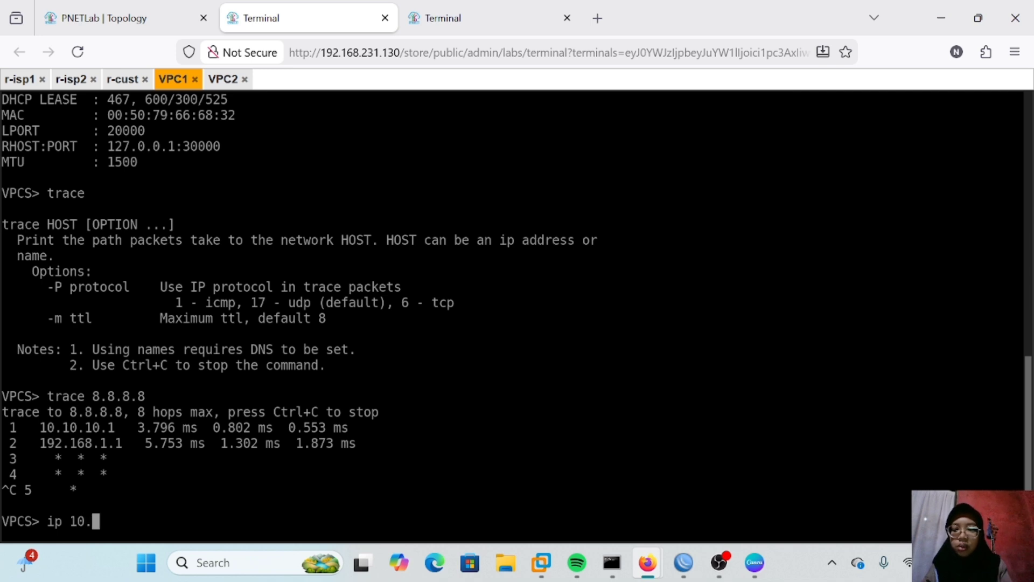
text(10.10.11/24)
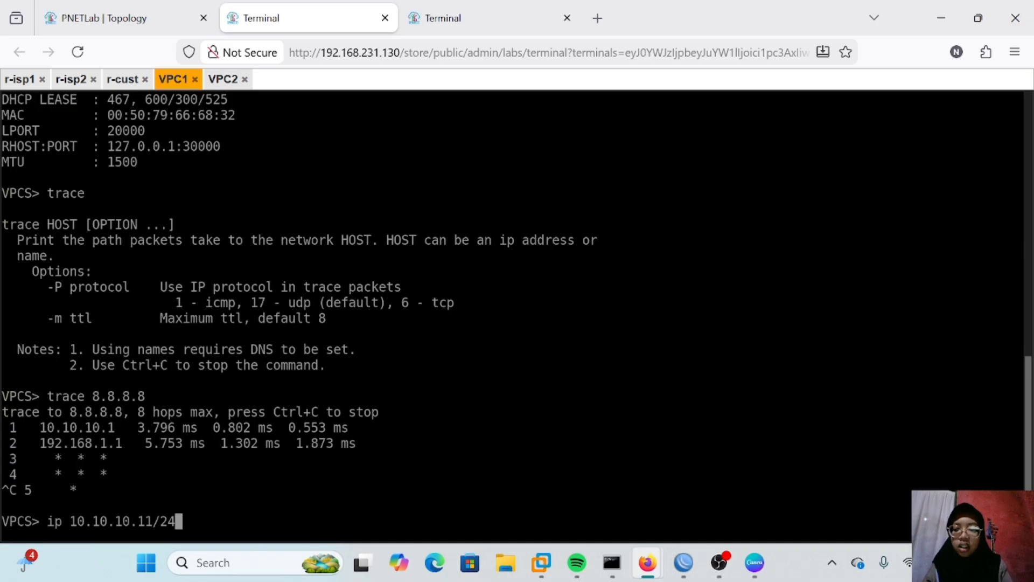
text( 10.10.10.1)
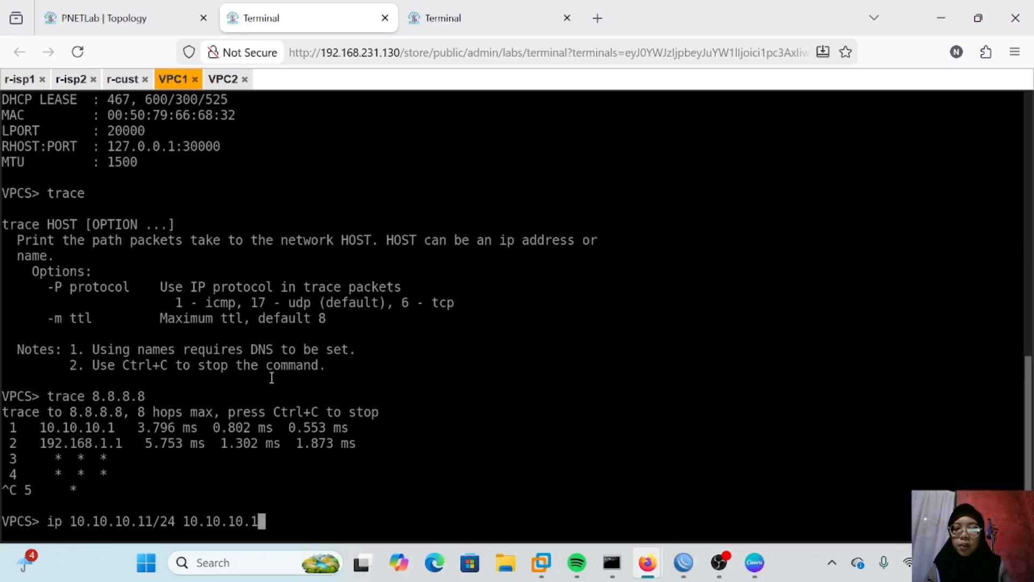
text(/24)
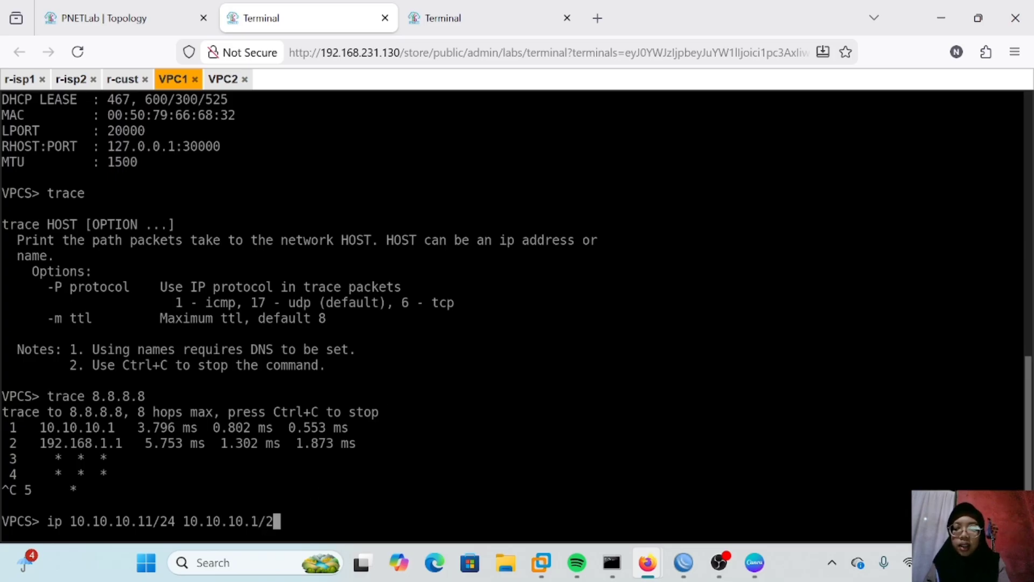
key(Return)
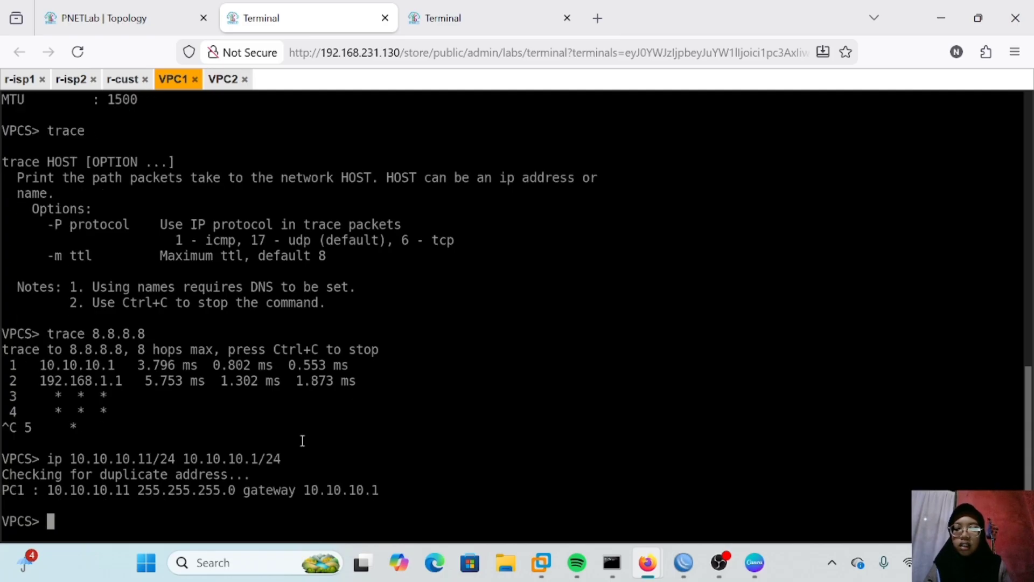
Step: Set VPC1's DNS server to 8.8.8.8 and display its IP configuration
text(ip )
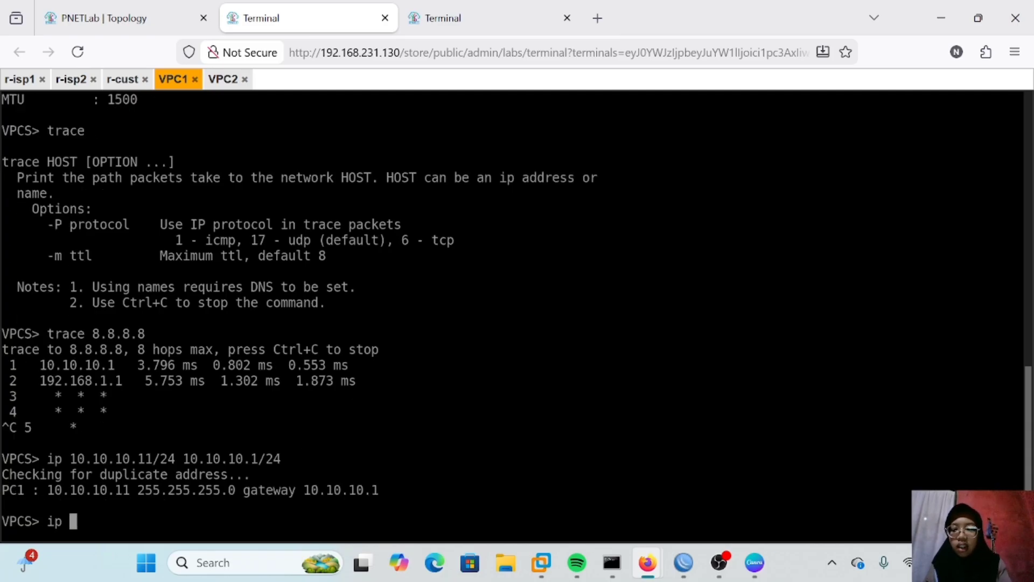
text(dns )
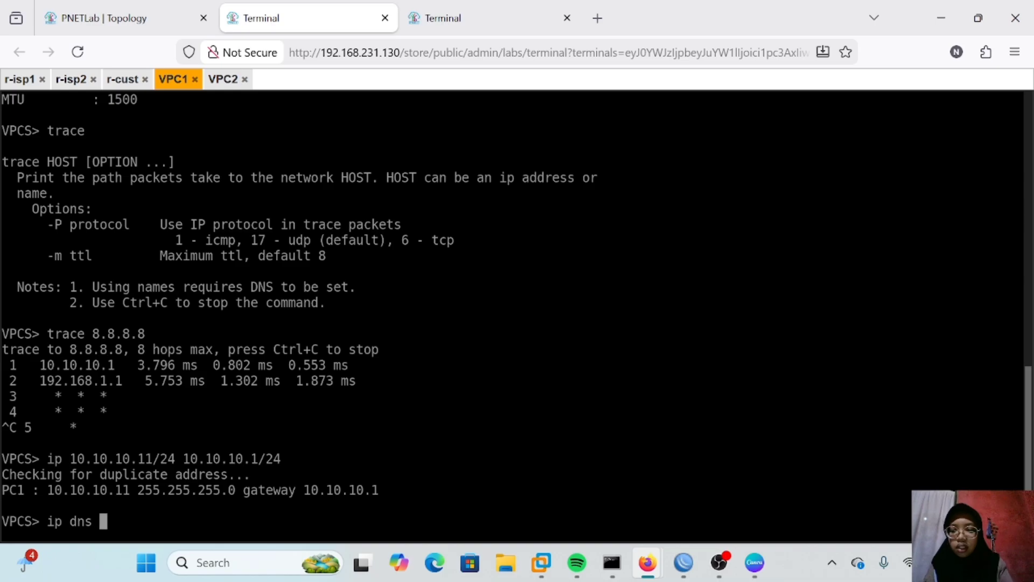
text(8.8.8.8)
key(Return)
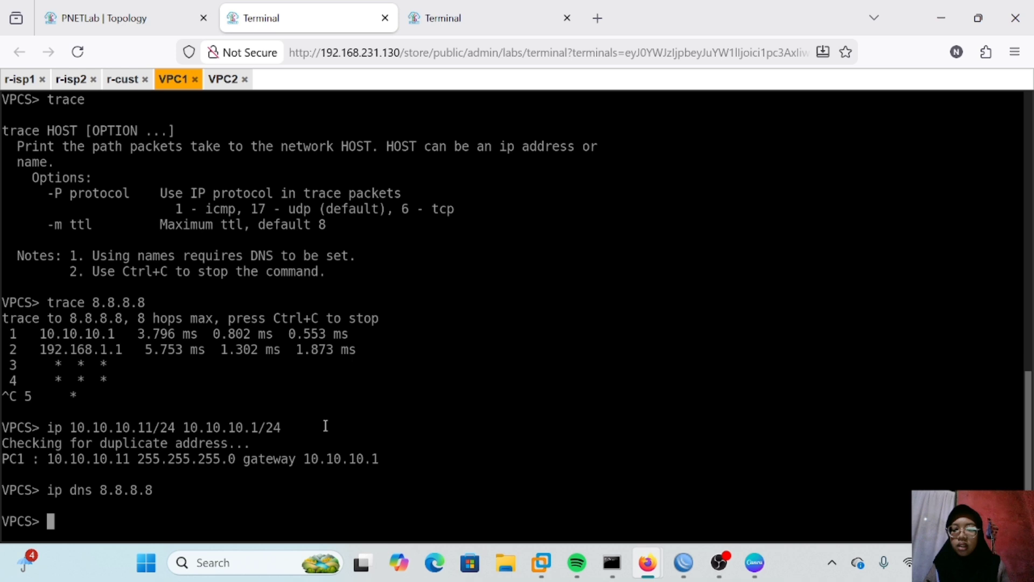
text(show ip)
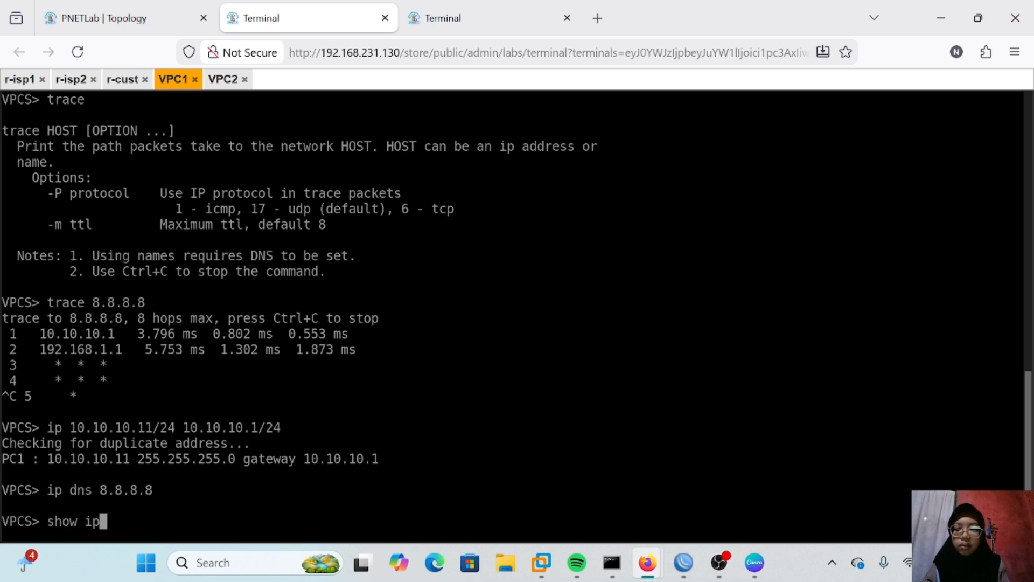
key(Return)
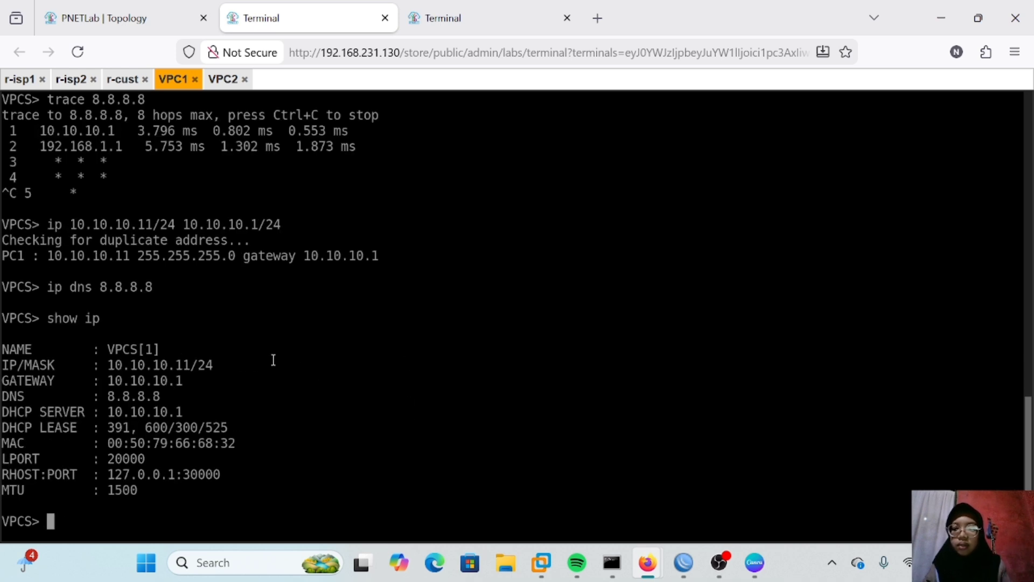
Step: On VPC2, set a static address 10.10.10.12/24 with gateway 10.10.10.1
click(221, 86)
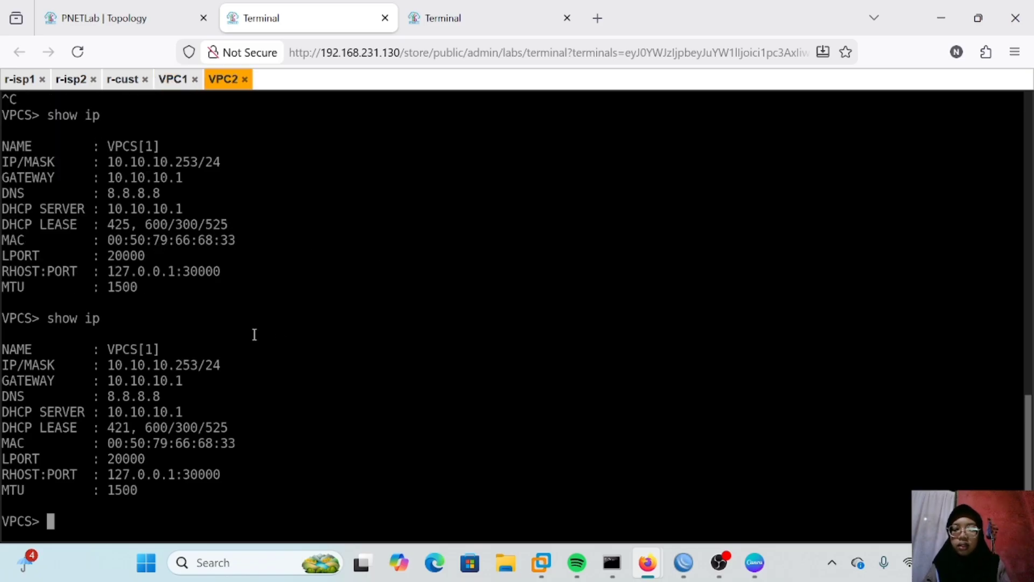
text(ip 10.10.10.)
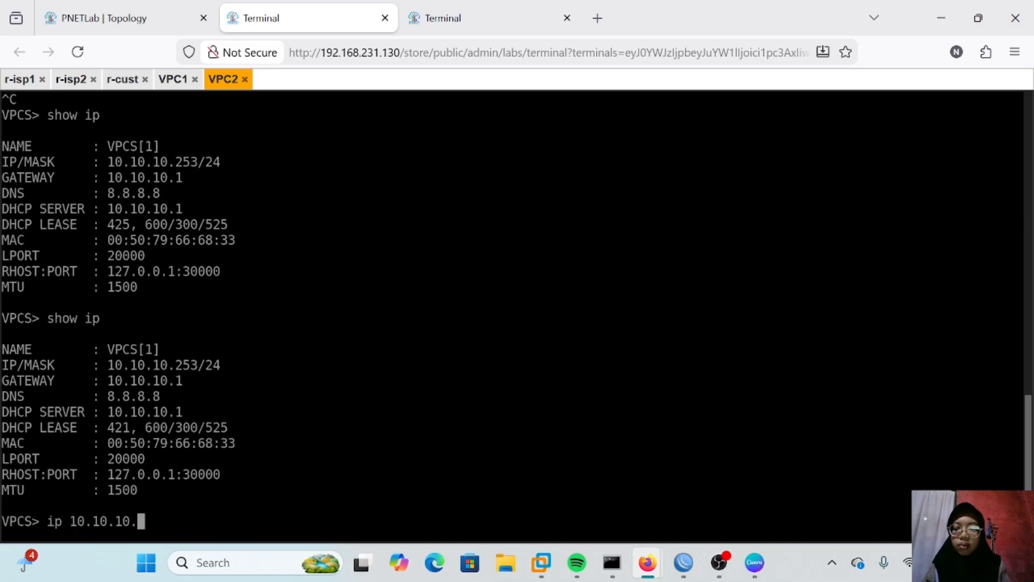
text(12/2)
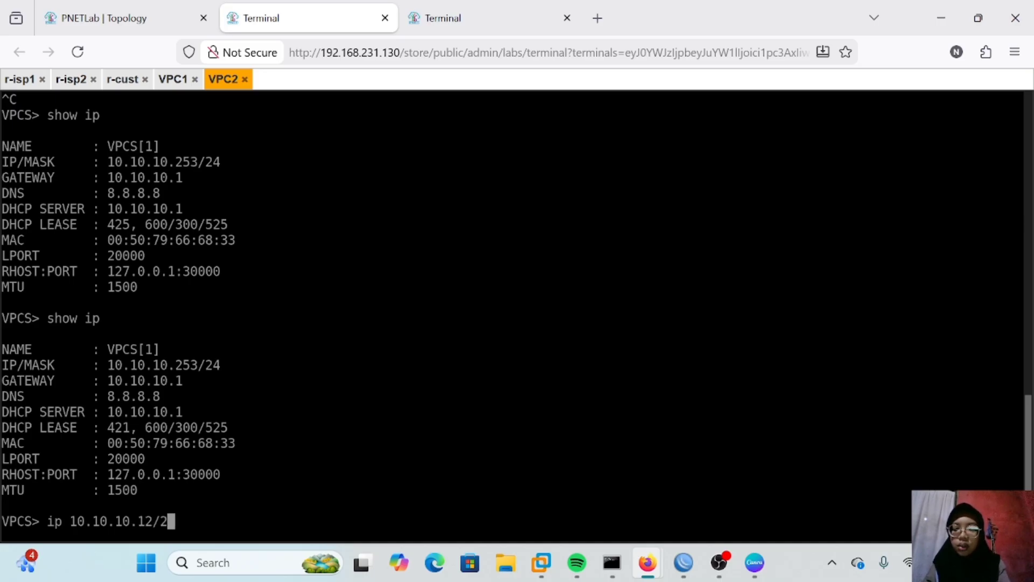
text(4 10.10.10.)
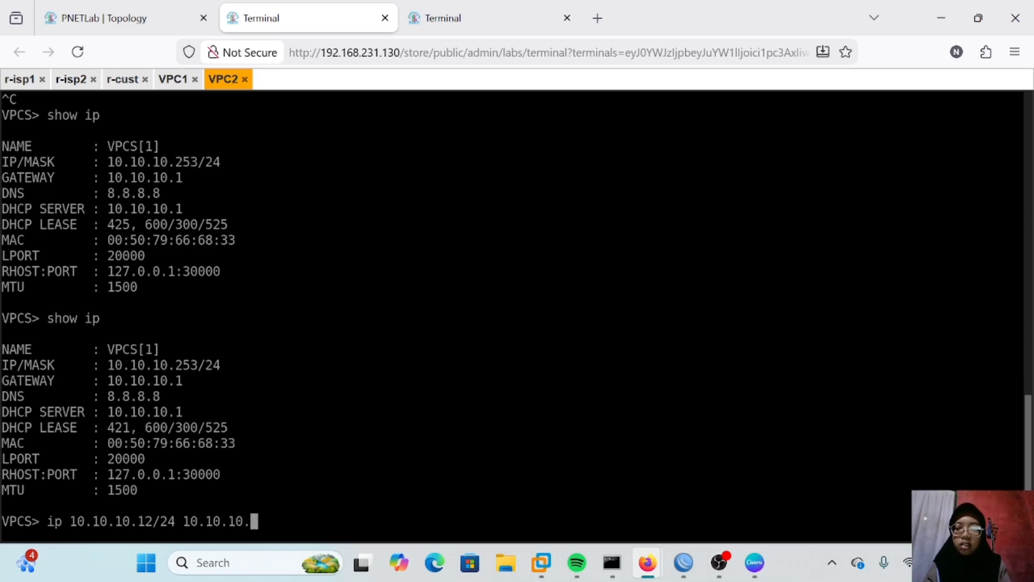
text(1/24)
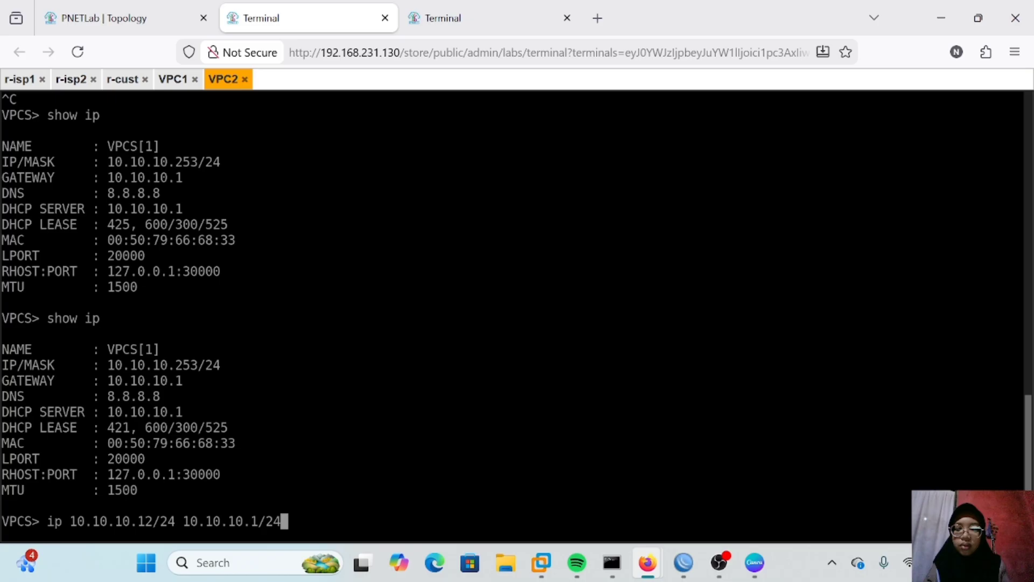
key(Return)
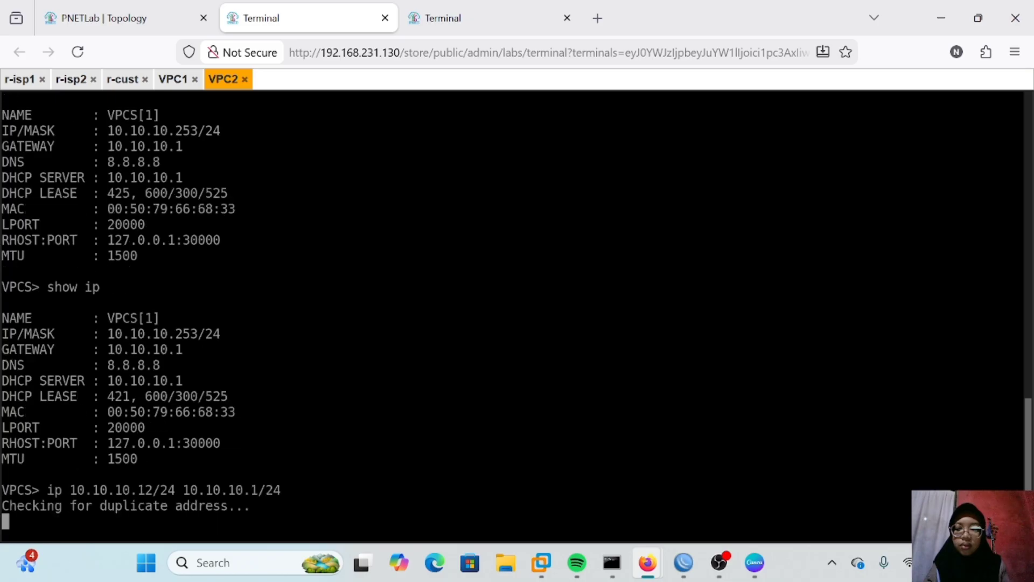
Step: Set VPC2's DNS server to 8.8.8.8
text(ip dns)
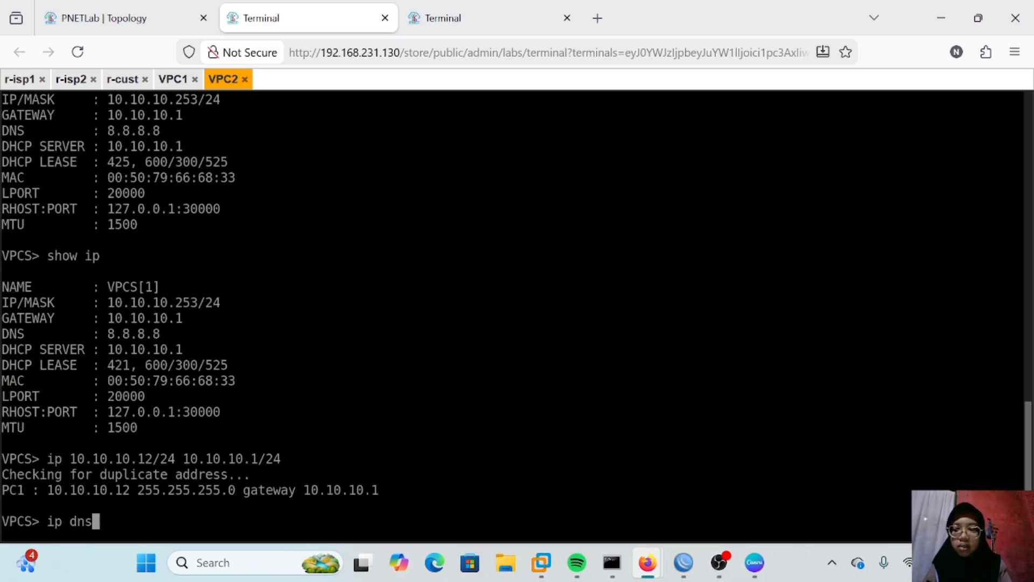
text( 8.8)
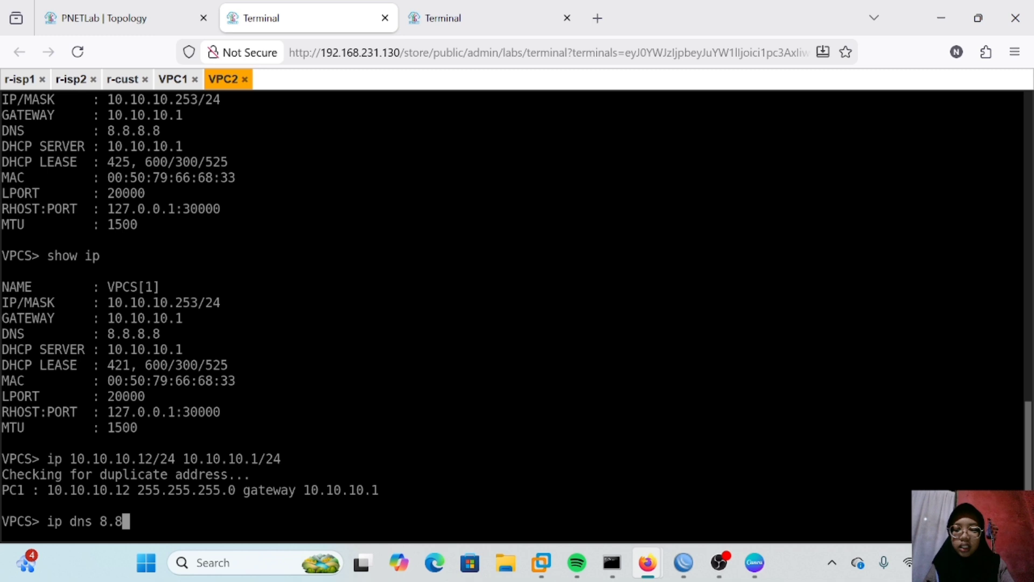
text(.8.8)
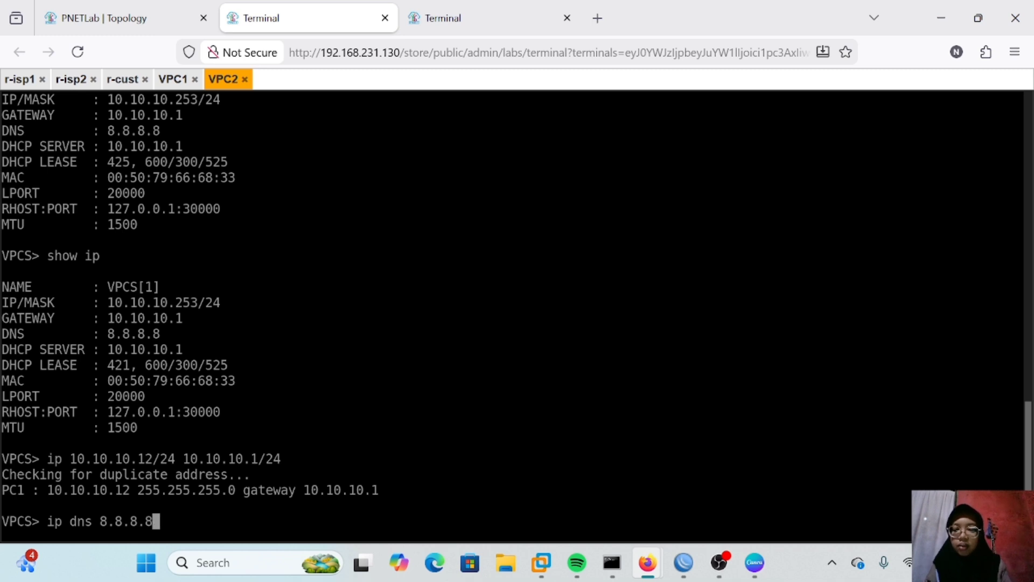
key(Return)
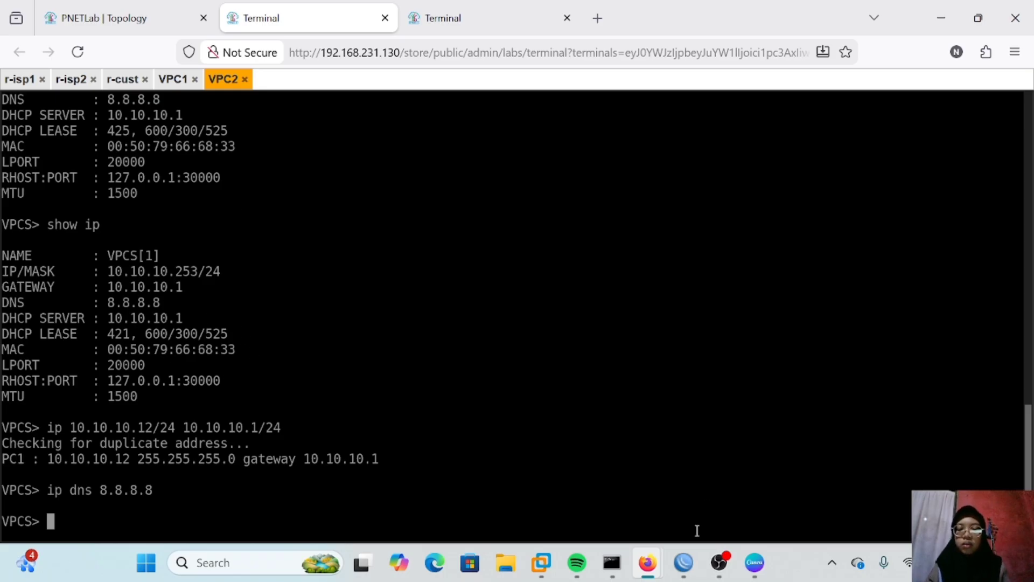
Step: On r-cust, open the IP routes list and disable the 0.0.0.0/0 default route
mouse_move(695, 555)
click(715, 505)
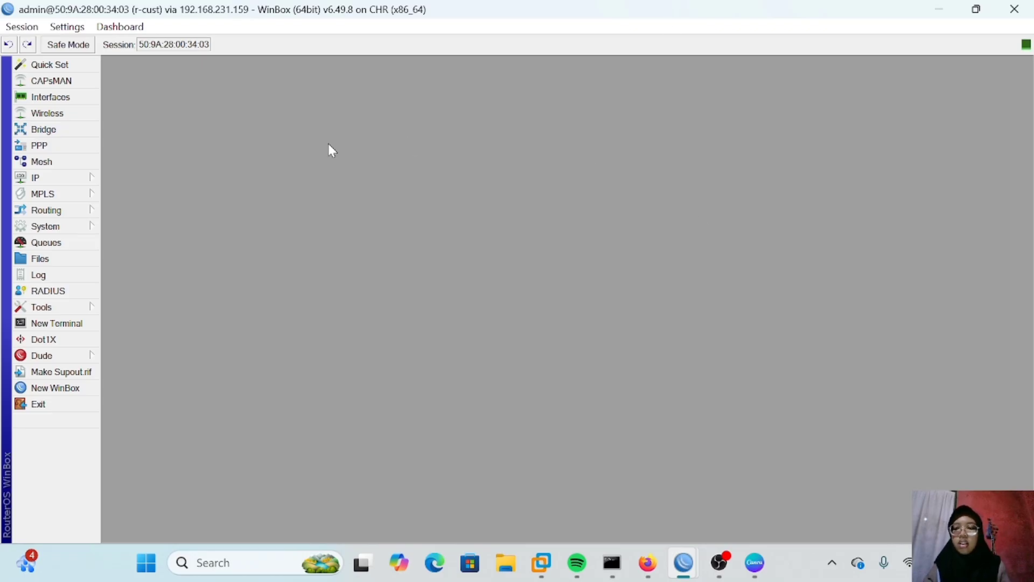
click(58, 178)
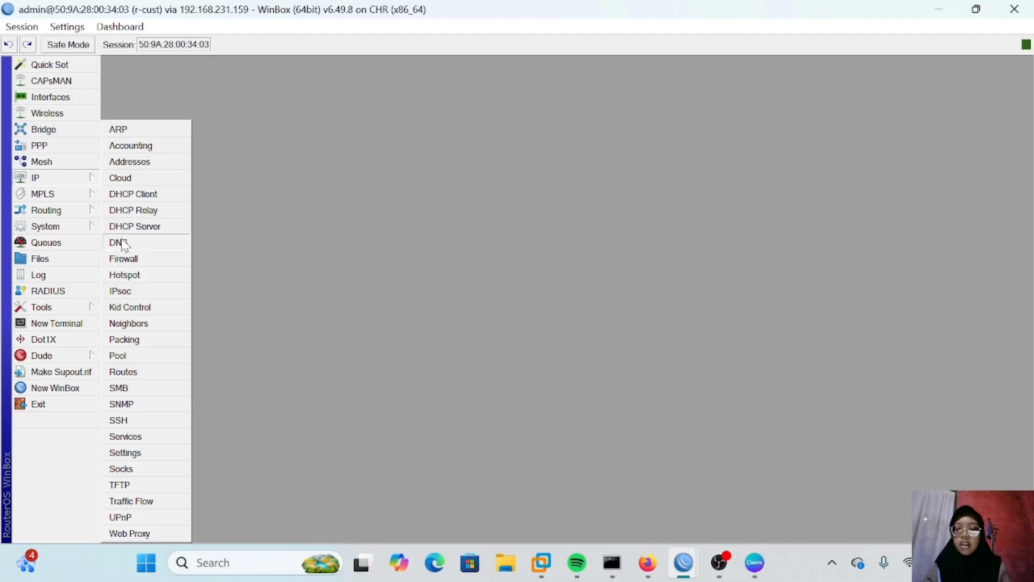
click(124, 371)
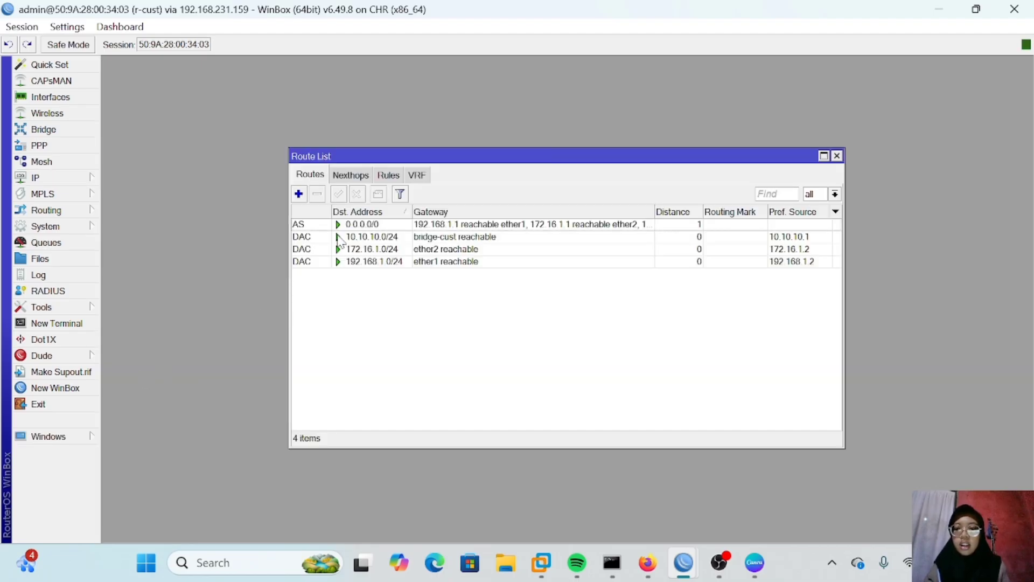
click(321, 226)
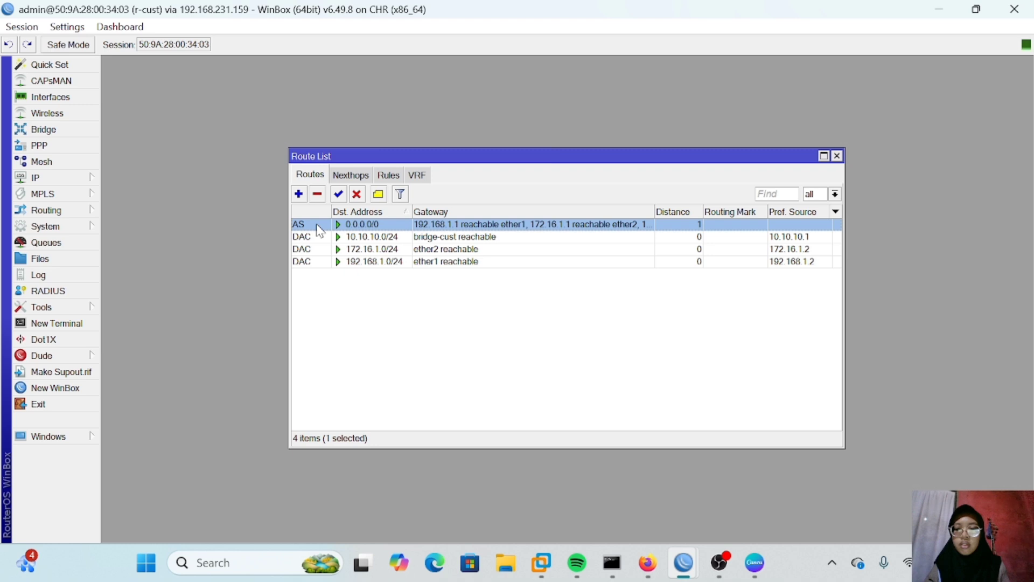
double_click(319, 226)
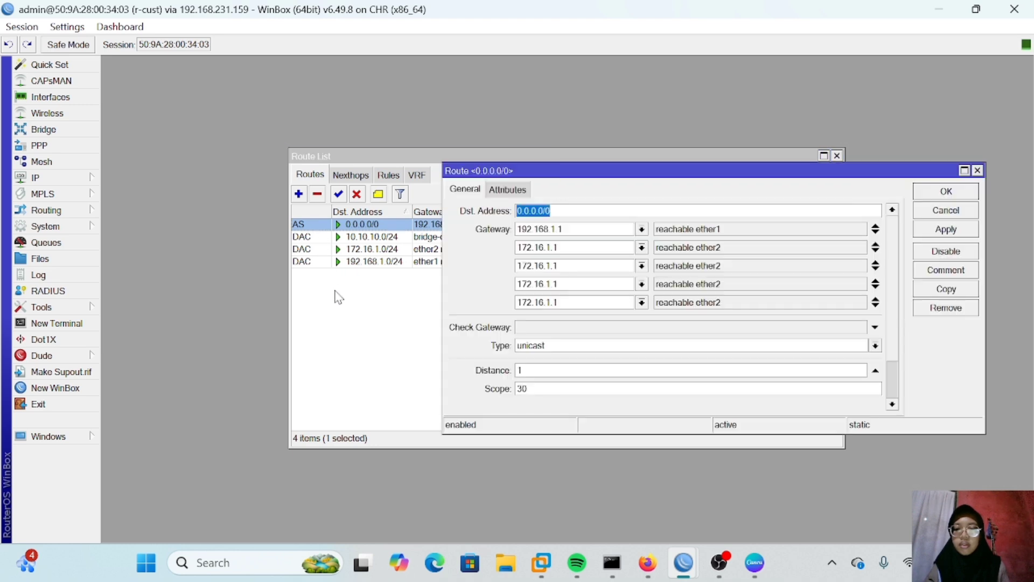
click(336, 296)
click(326, 229)
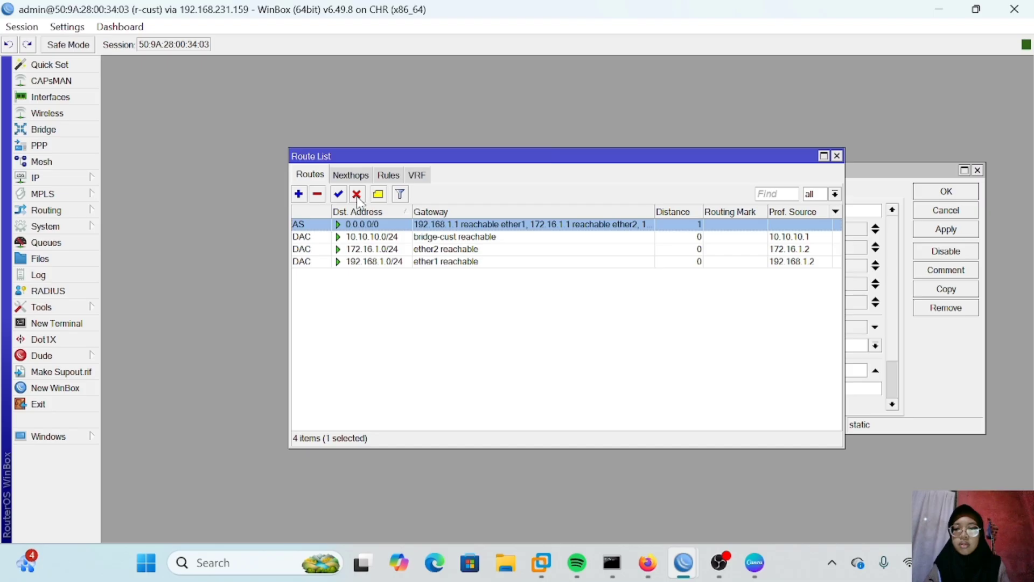
click(356, 195)
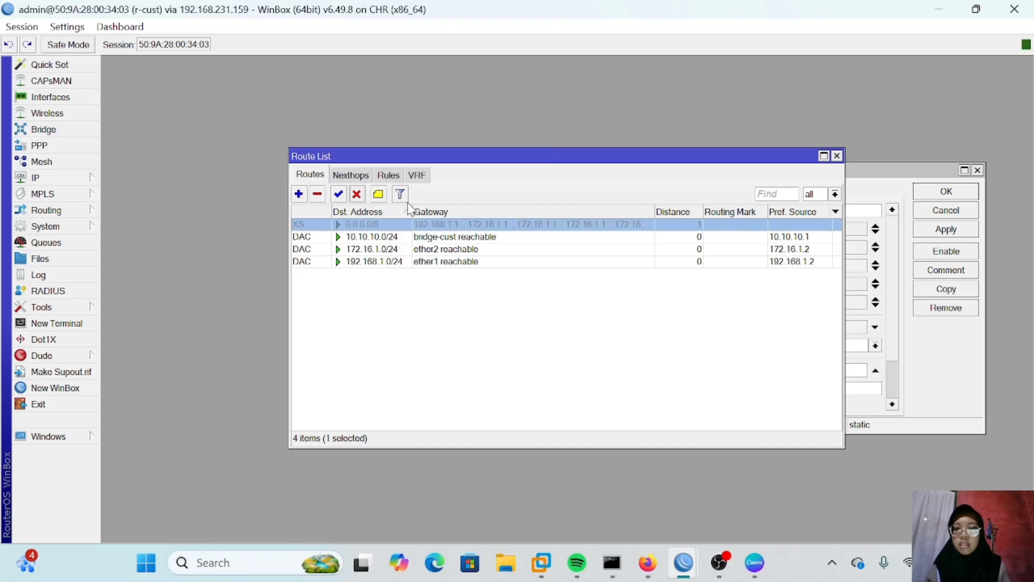
Step: Add a policy routing rule that looks up table vpc1 for source address 10.10.10.11
click(396, 177)
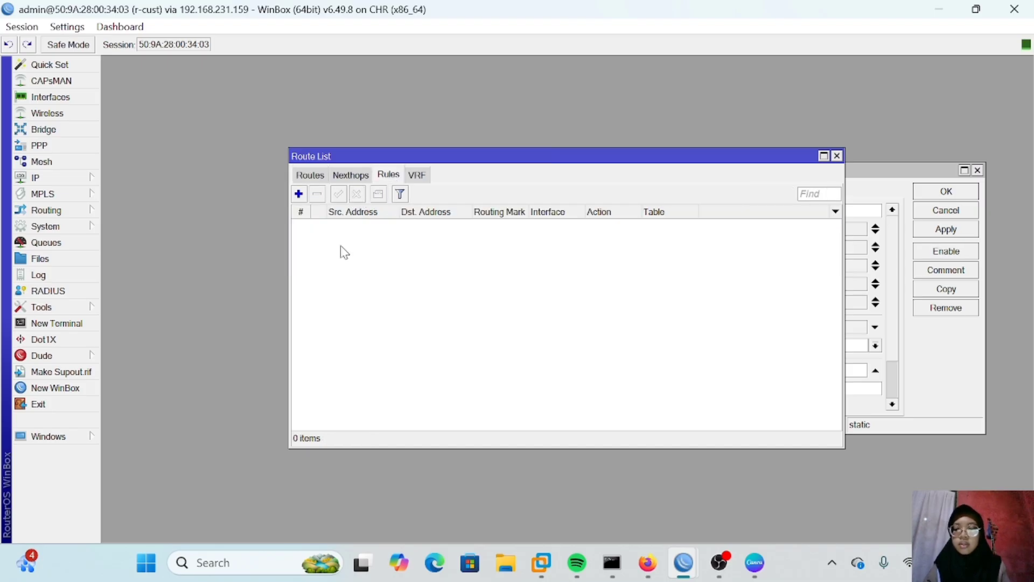
click(299, 194)
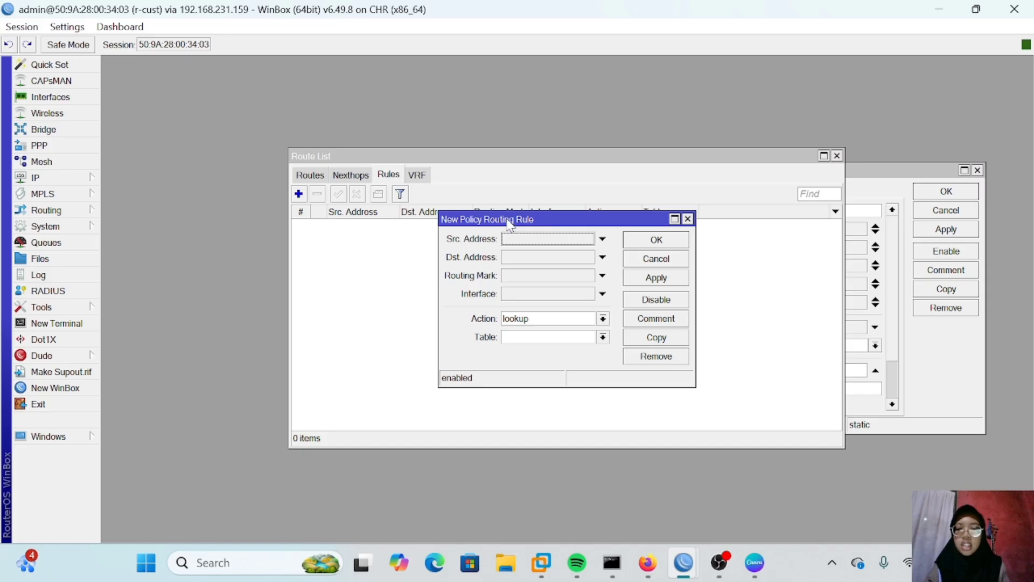
click(523, 244)
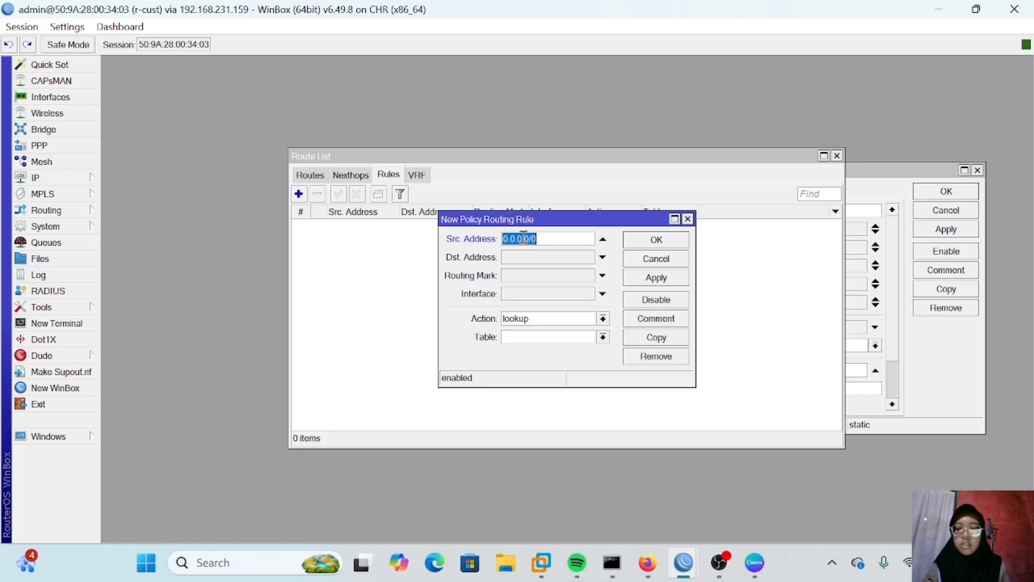
key(BackSpace)
text(10.10.10.11)
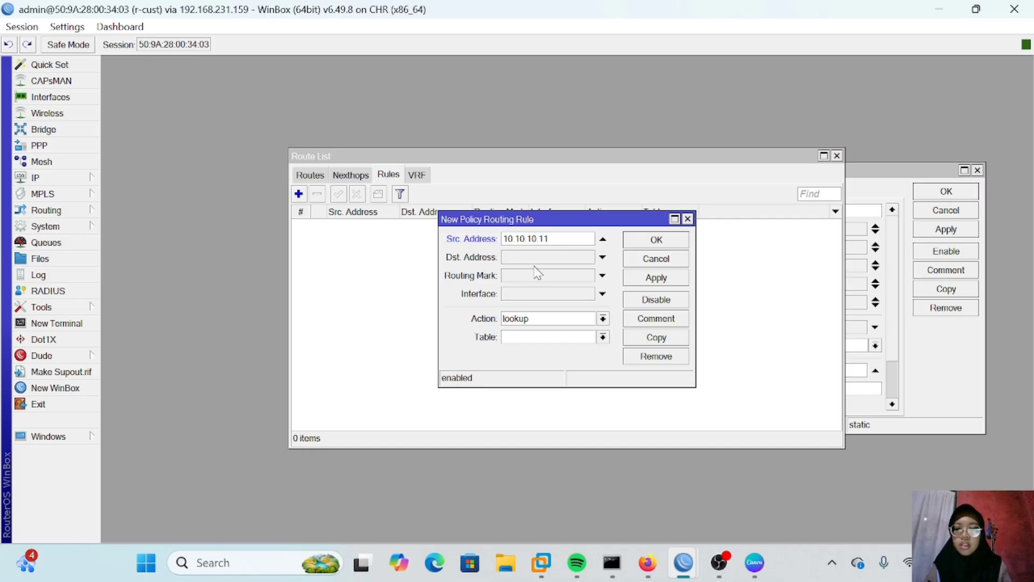
click(527, 335)
text(vpc1)
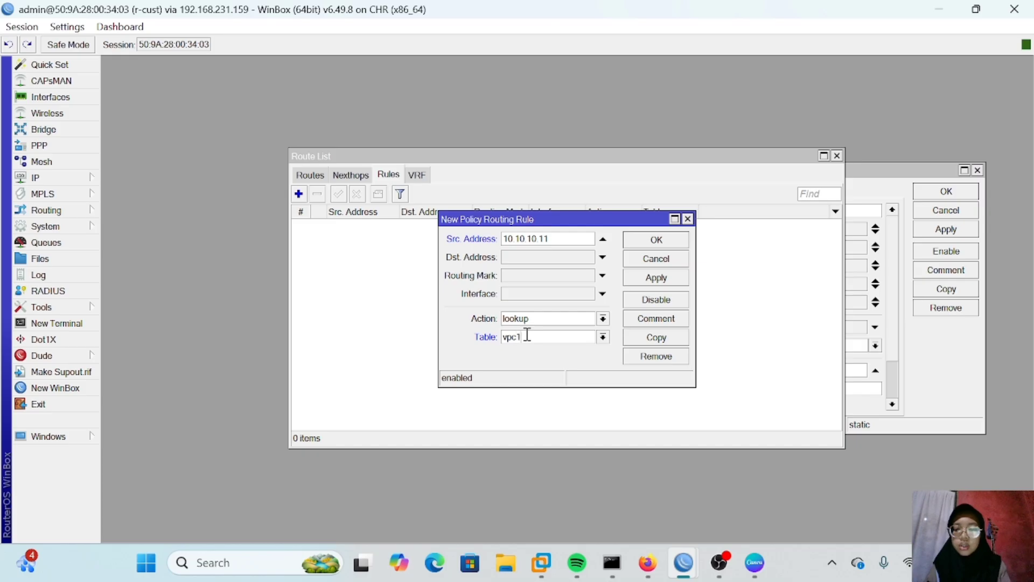
click(634, 278)
click(652, 241)
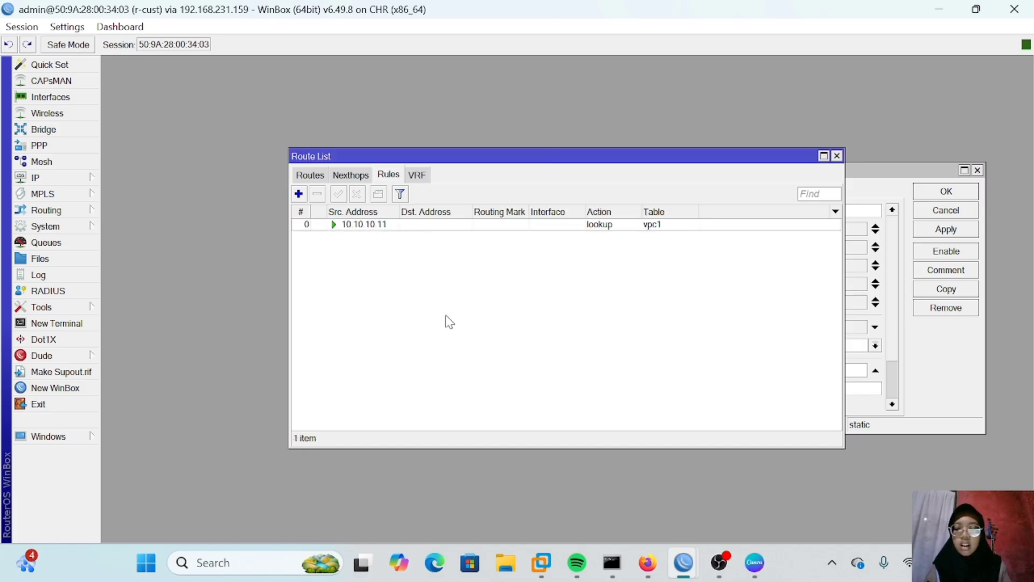
Step: Add a policy routing rule that looks up table vpc2 for source address 10.10.10.12
click(299, 194)
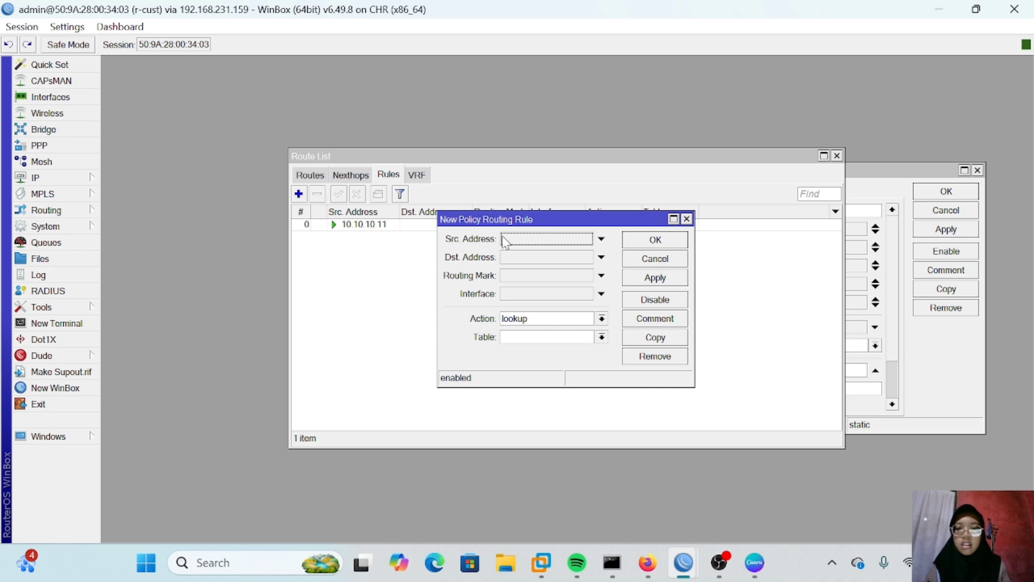
click(506, 243)
text(10.10.10.12)
click(521, 334)
text(vpc2)
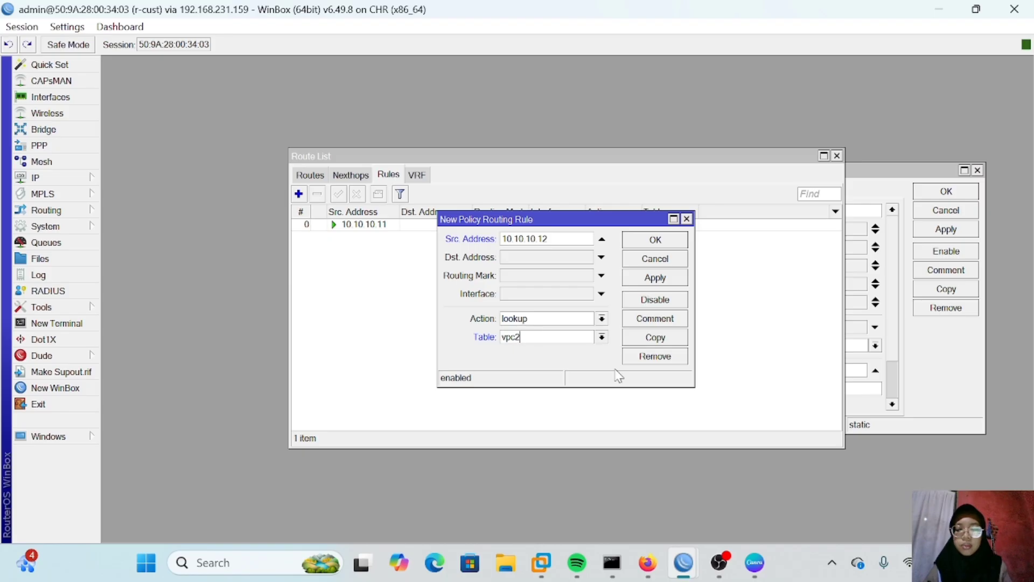
click(656, 278)
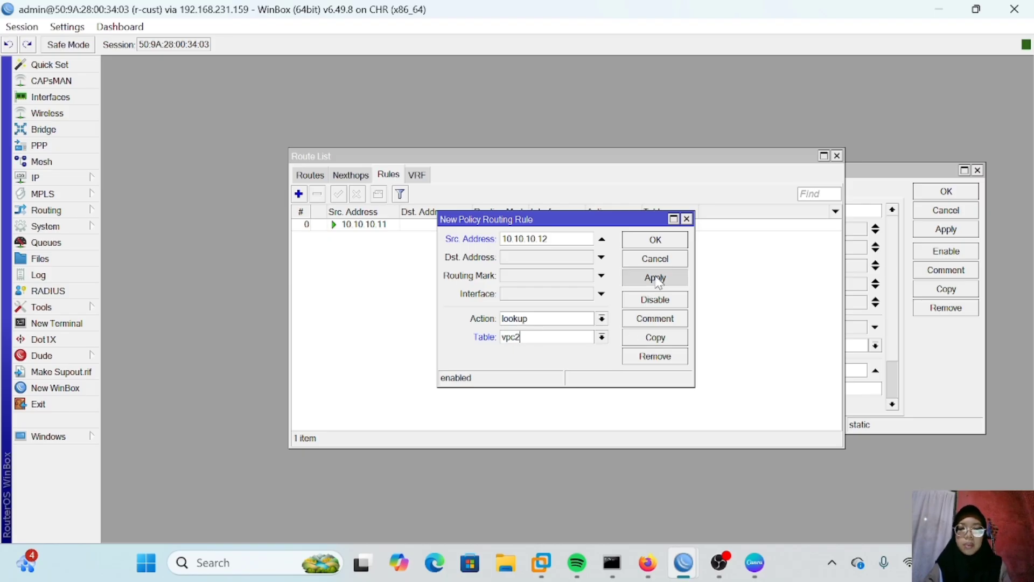
click(656, 240)
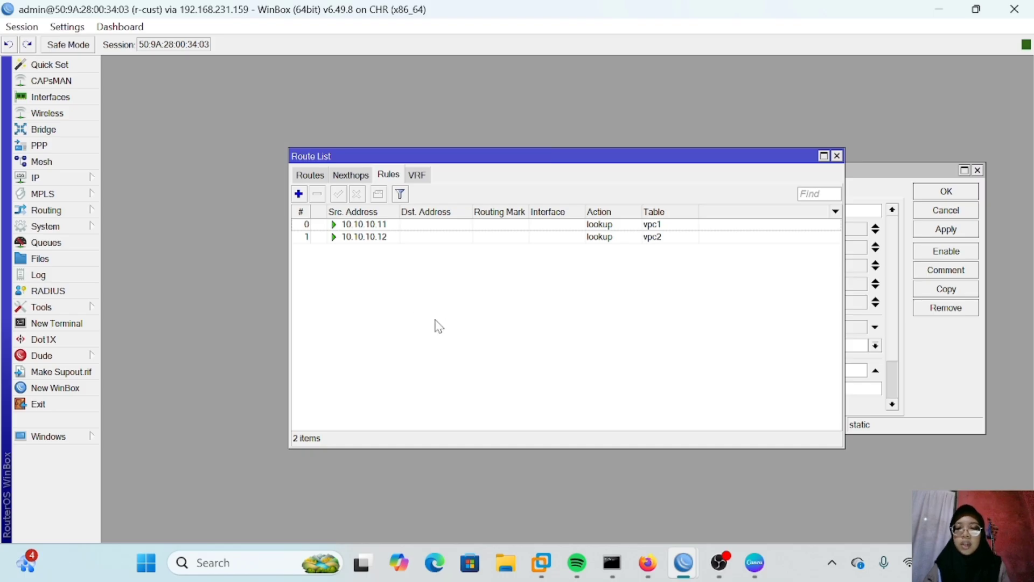
Step: Add a 0.0.0.0/0 default route via gateway 192.168.1.1 with routing mark vpc1
click(309, 176)
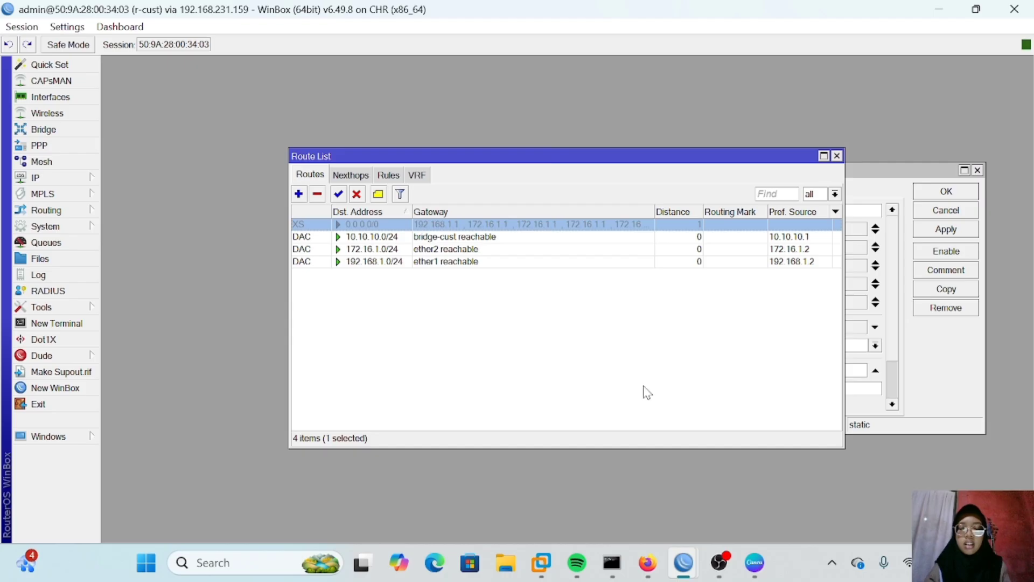
click(834, 194)
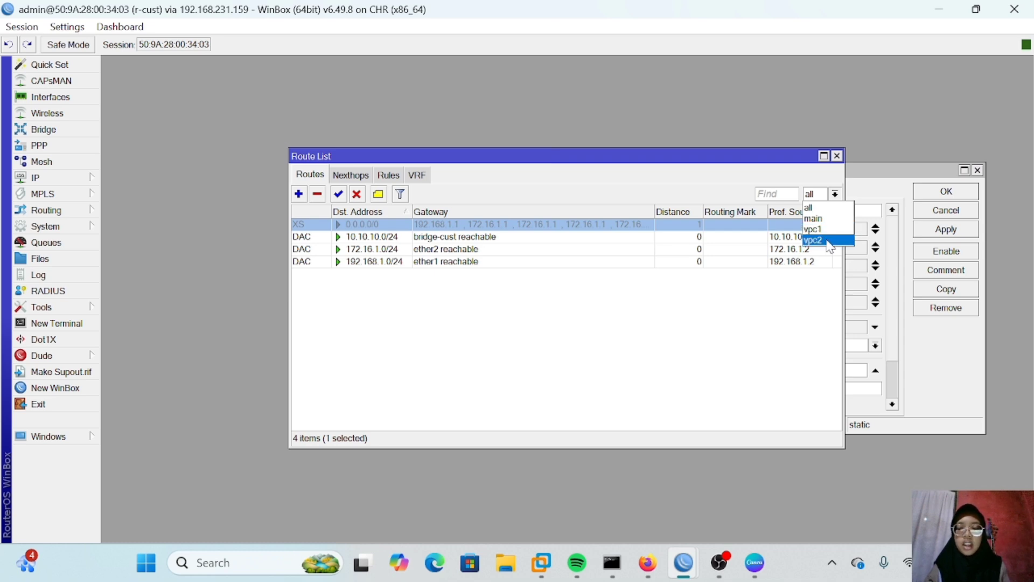
click(813, 208)
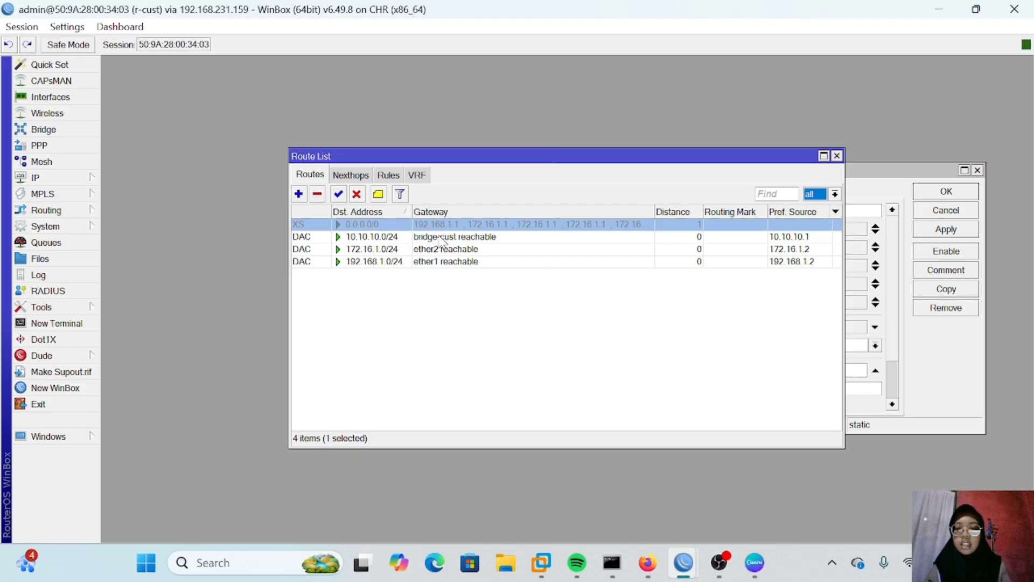
click(299, 194)
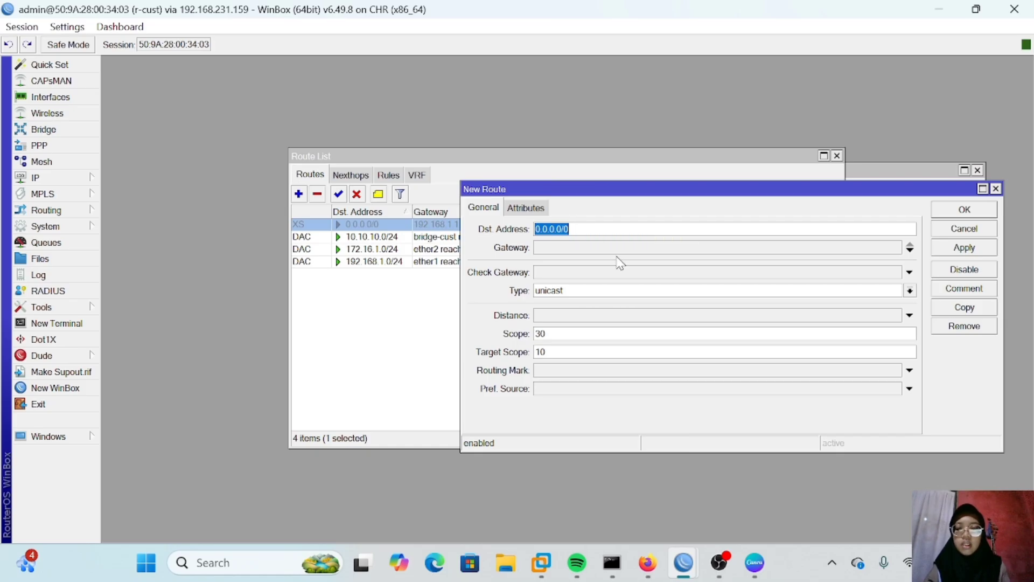
click(573, 245)
text(192.168.1.1)
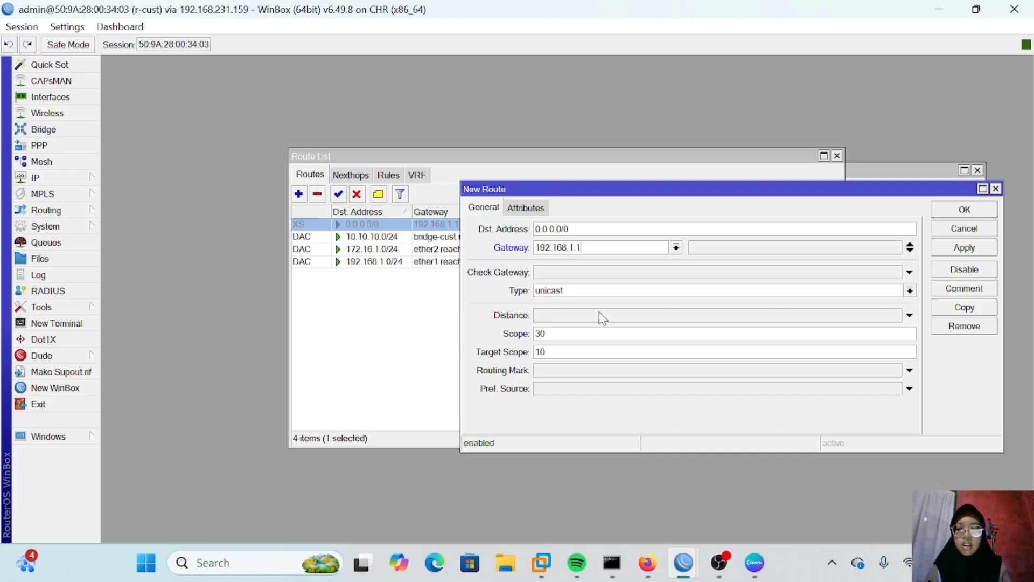
click(563, 370)
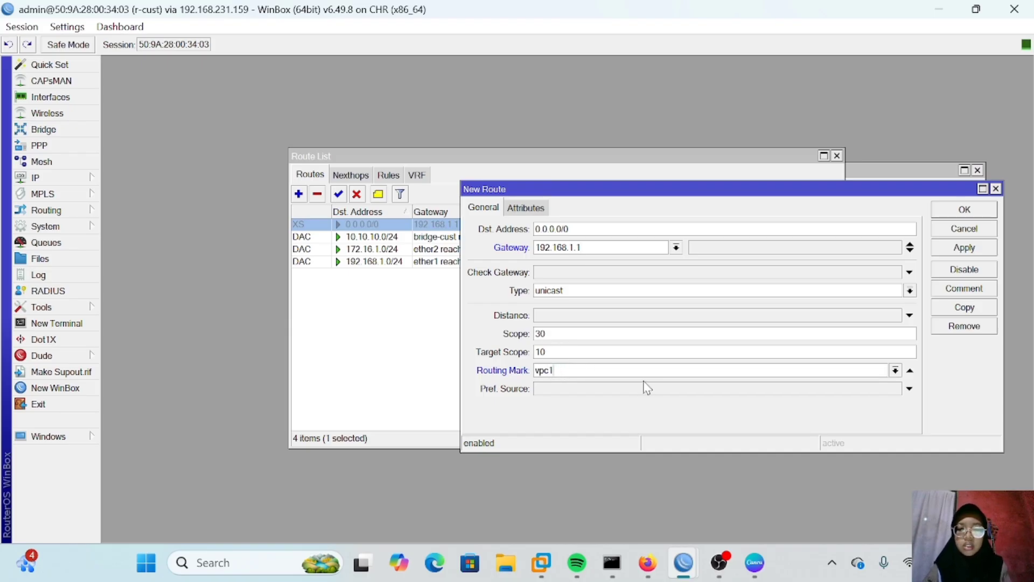
key(BackSpace)
key(BackSpace)
key(BackSpace)
key(BackSpace)
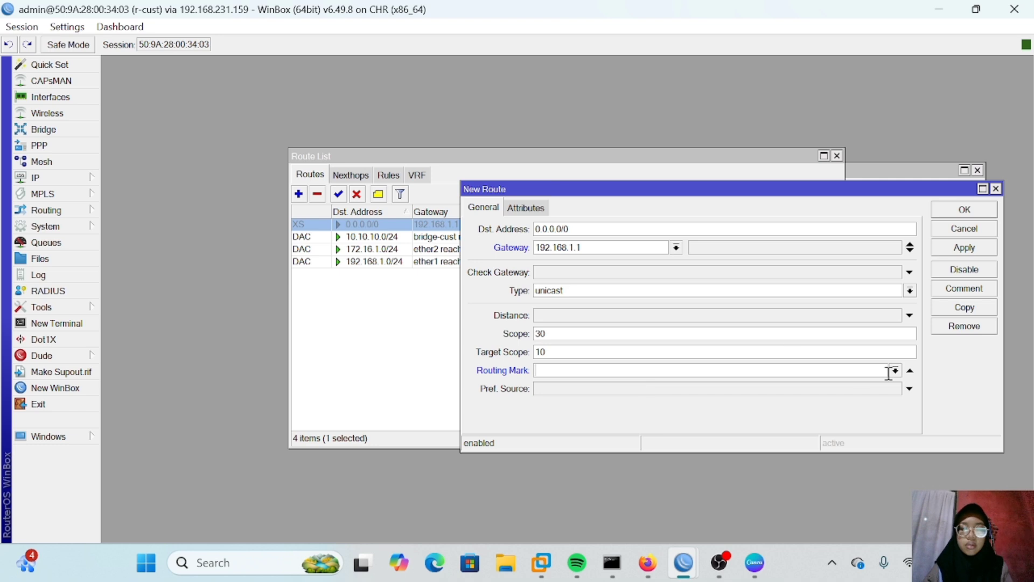
click(895, 370)
click(600, 397)
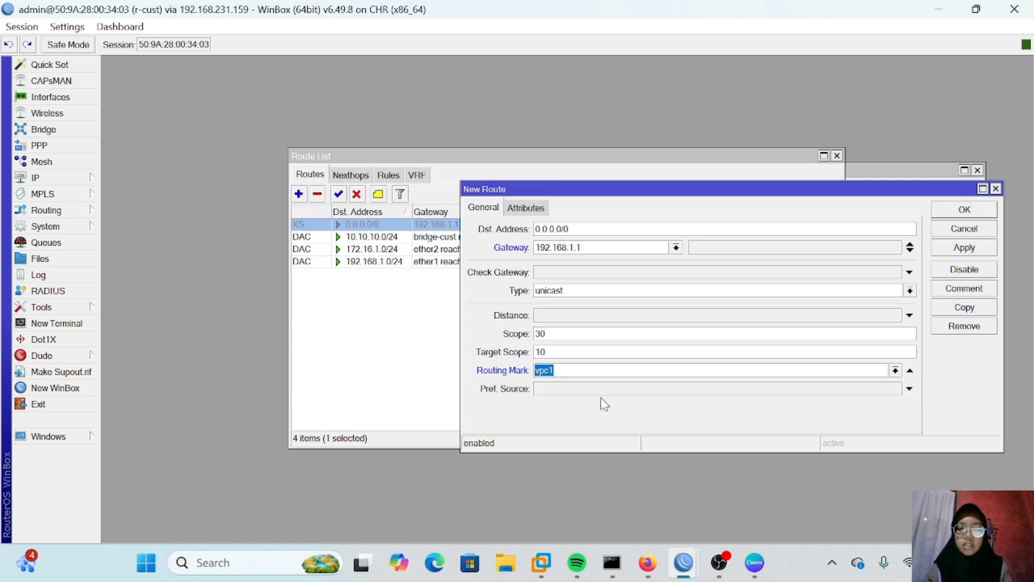
click(963, 248)
click(963, 210)
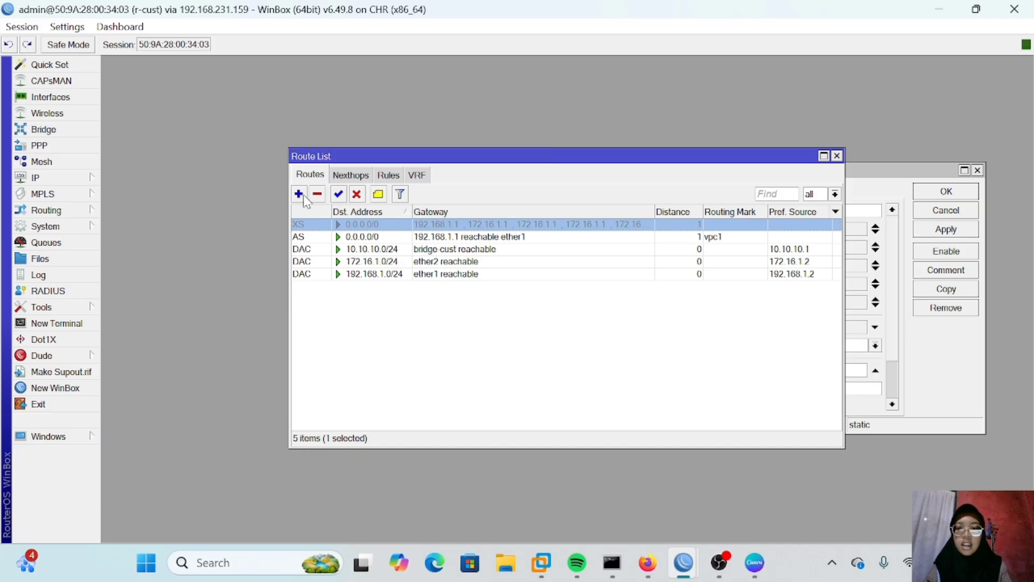
Step: Add a 0.0.0.0/0 default route via gateway 172.16.1.1 with routing mark vpc2
click(299, 195)
double_click(573, 248)
text(172.16.1.1)
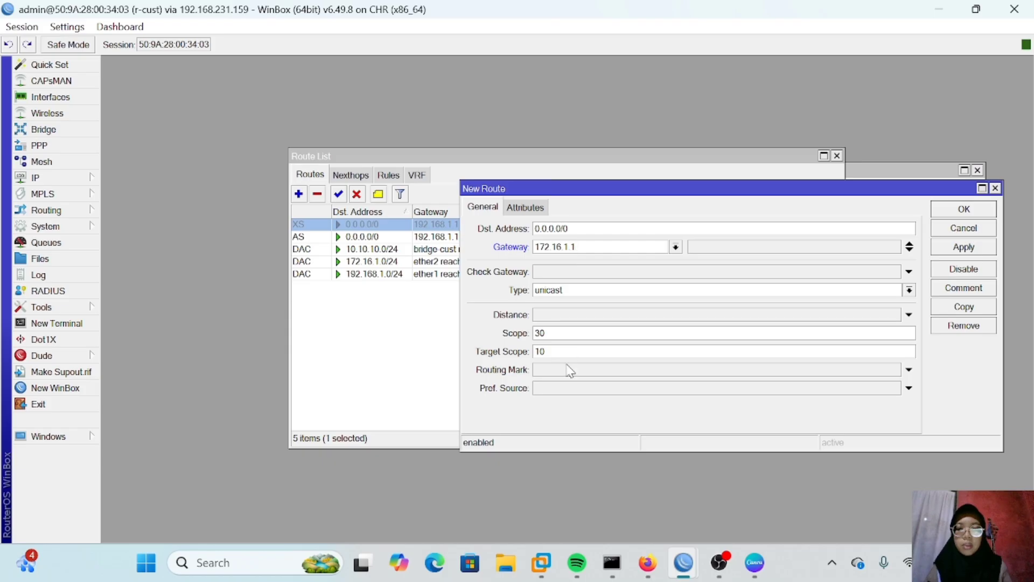
click(904, 371)
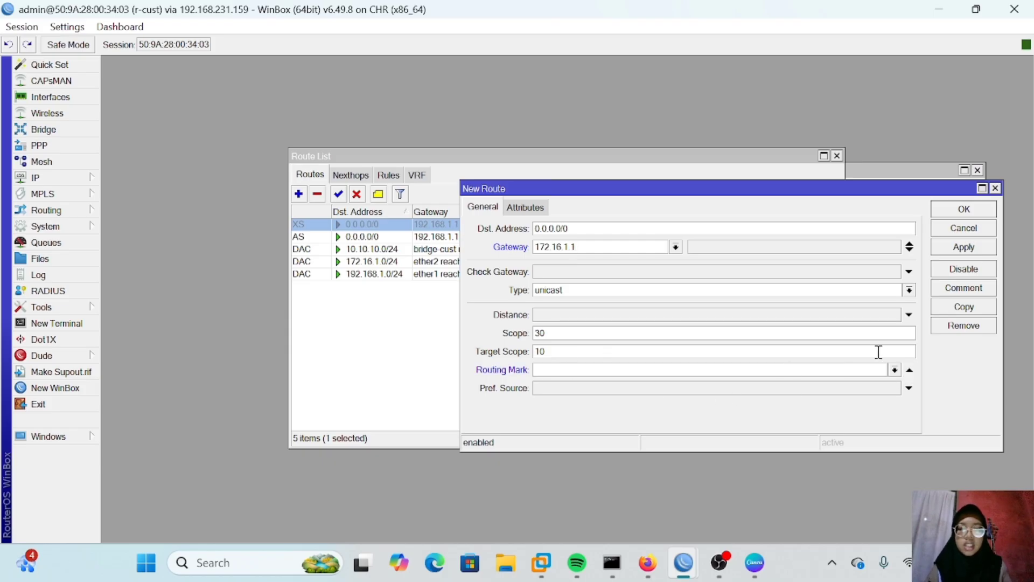
click(894, 370)
click(602, 410)
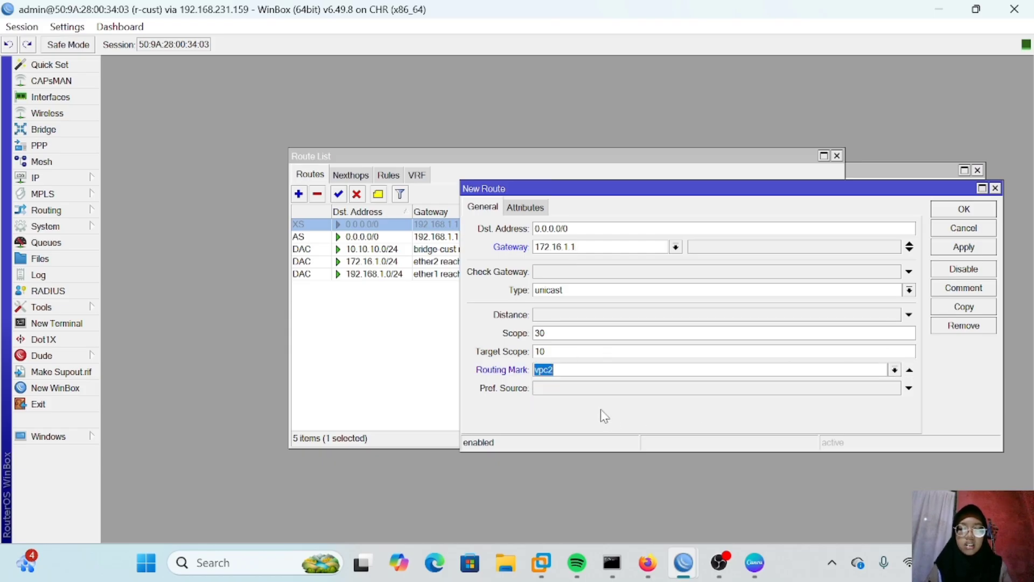
click(975, 251)
click(982, 209)
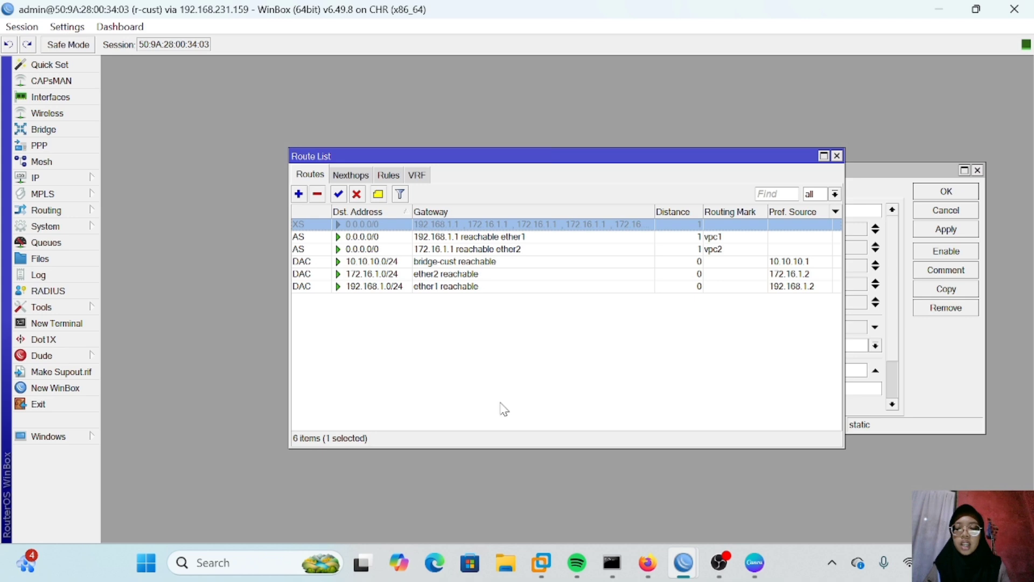
Step: Disable the vpc1 and vpc2 marked default routes
click(371, 237)
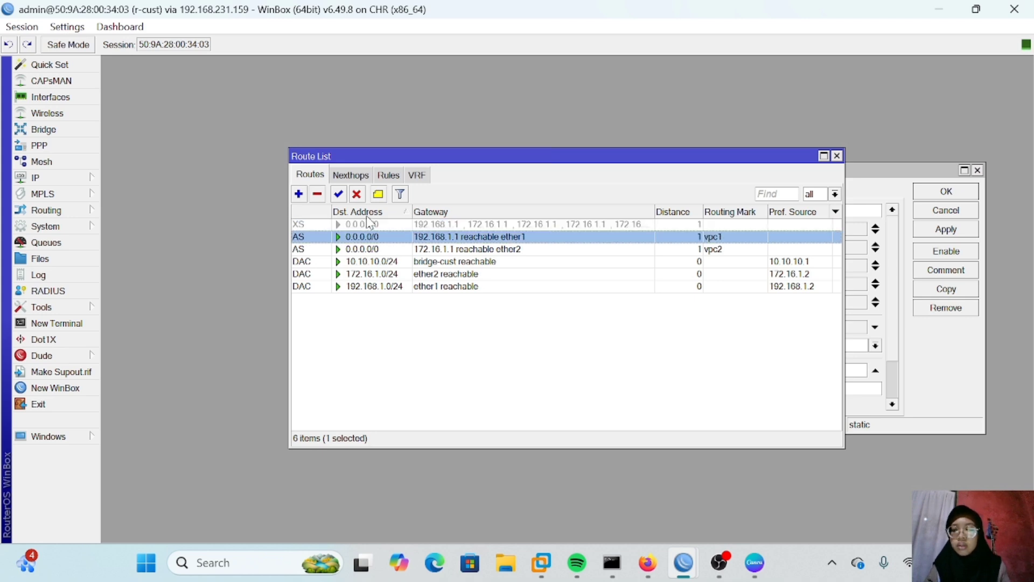
click(356, 194)
click(367, 249)
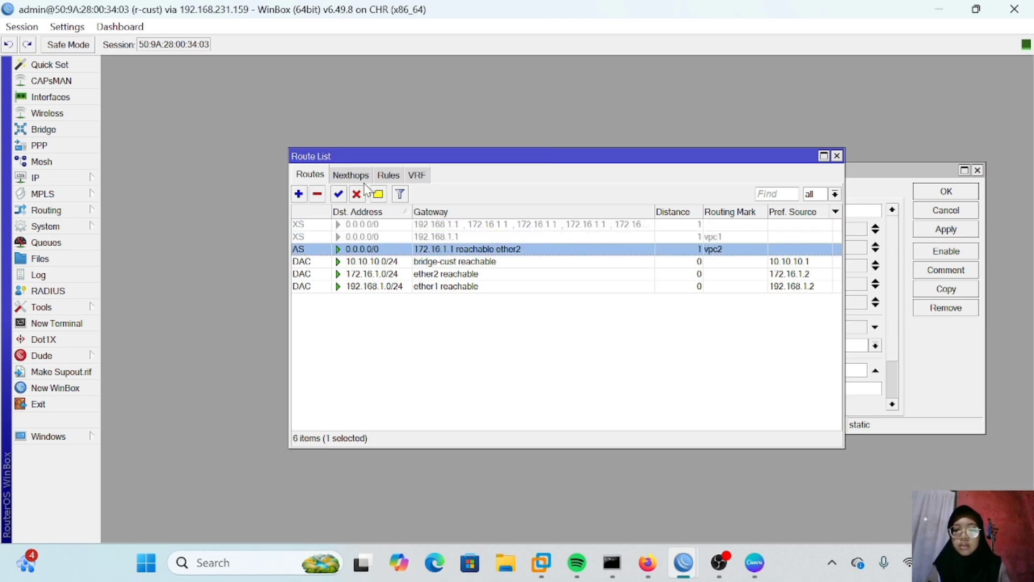
click(356, 194)
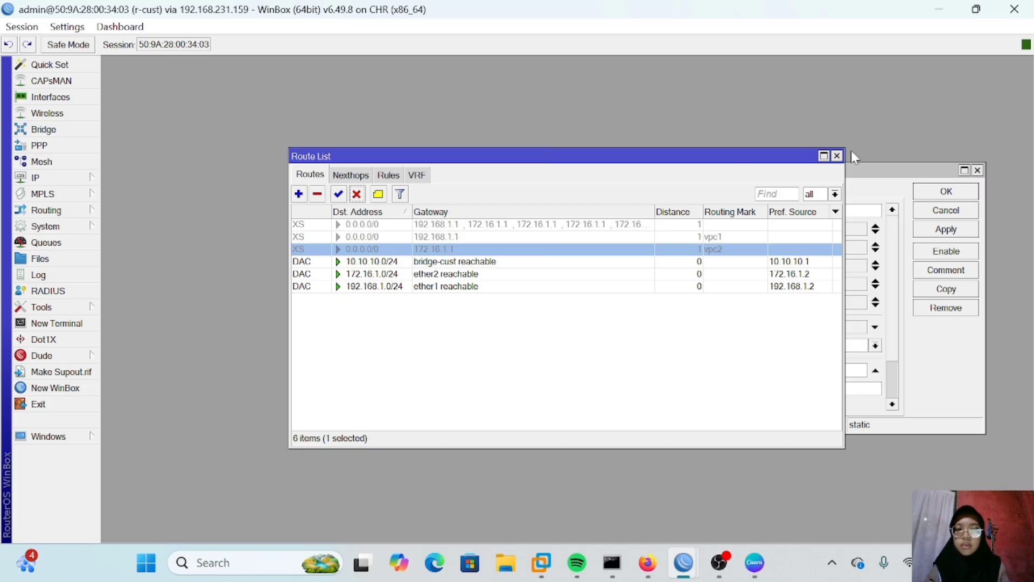
Step: Close the route windows and create a new firewall mangle rule matching source address 10.10.10.12
click(837, 156)
click(978, 171)
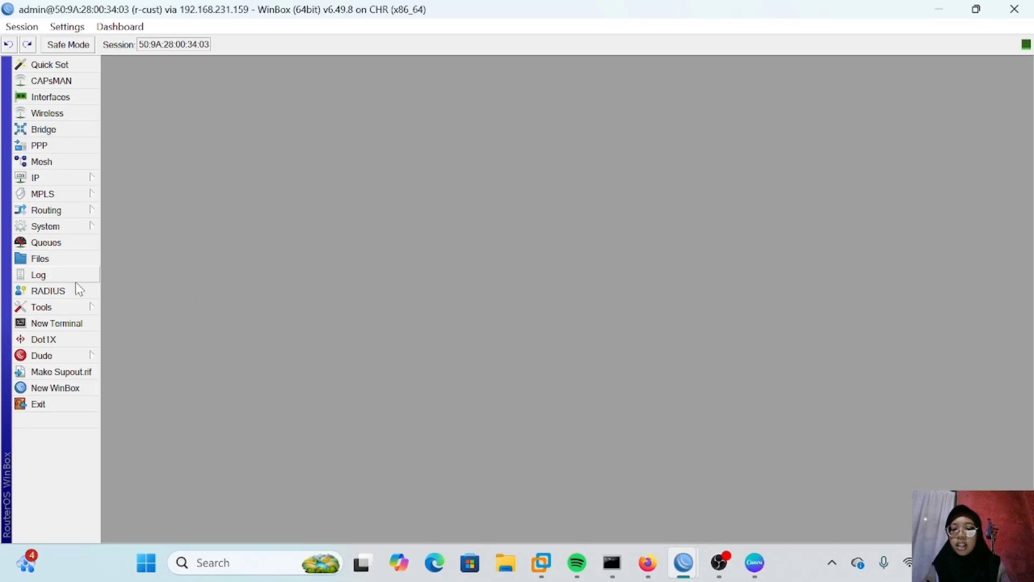
click(43, 177)
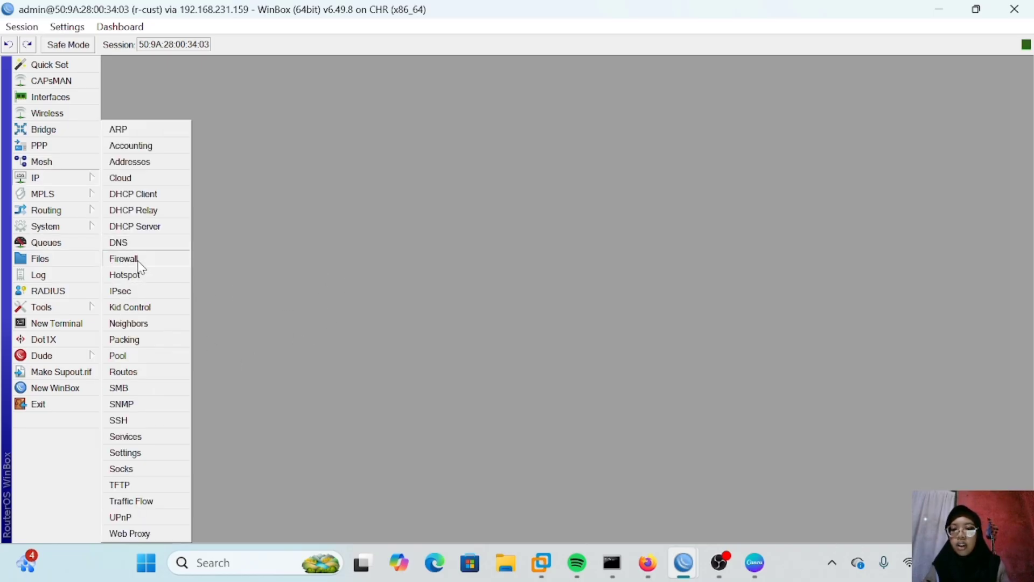
click(140, 260)
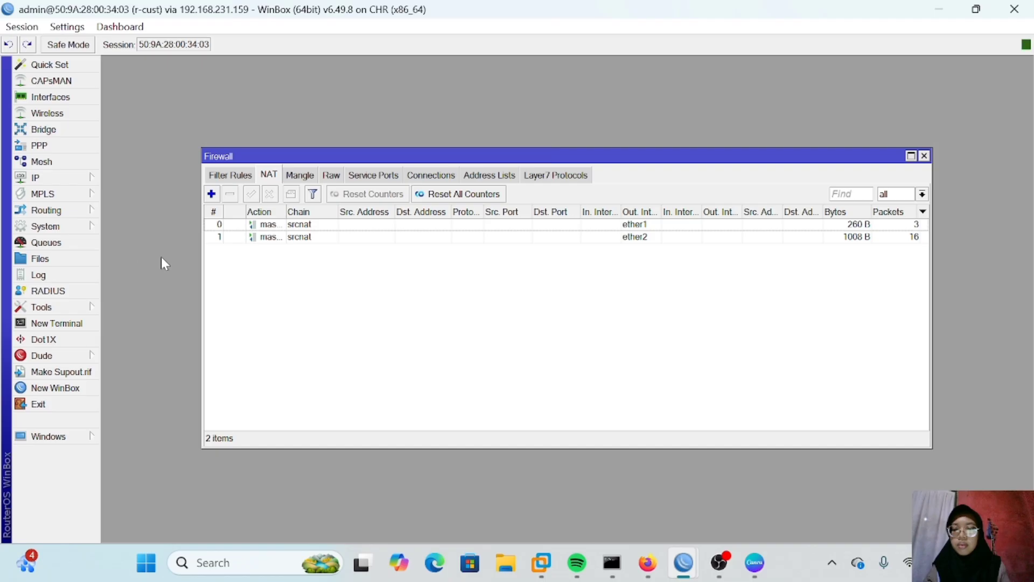
click(222, 177)
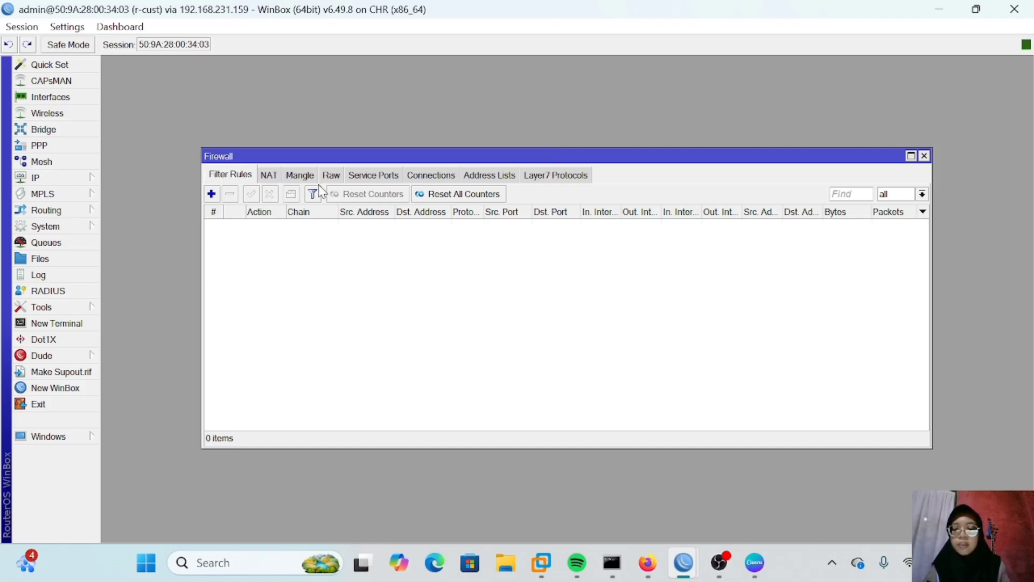
click(300, 176)
click(211, 194)
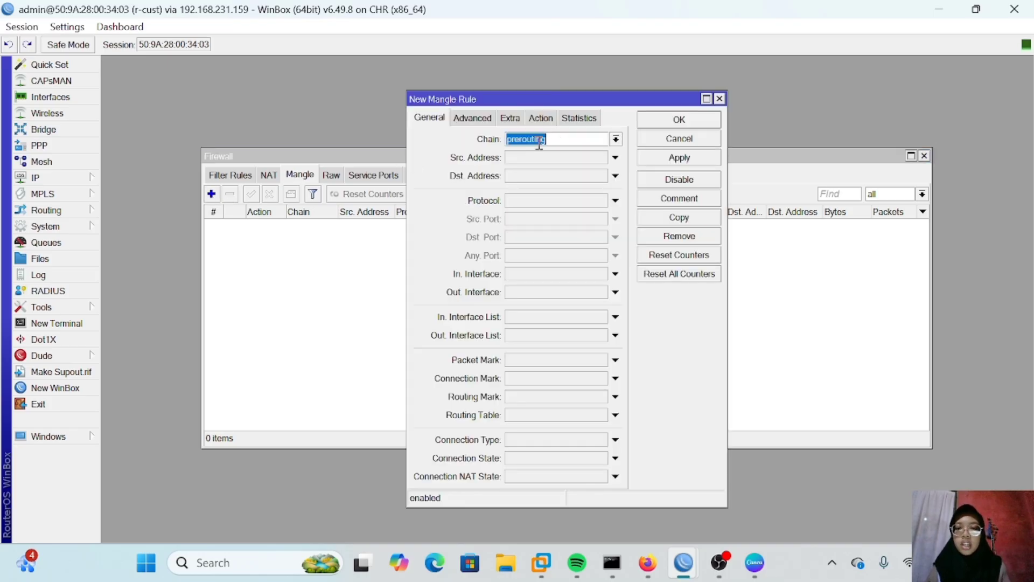
click(528, 160)
text(10.10.10.12)
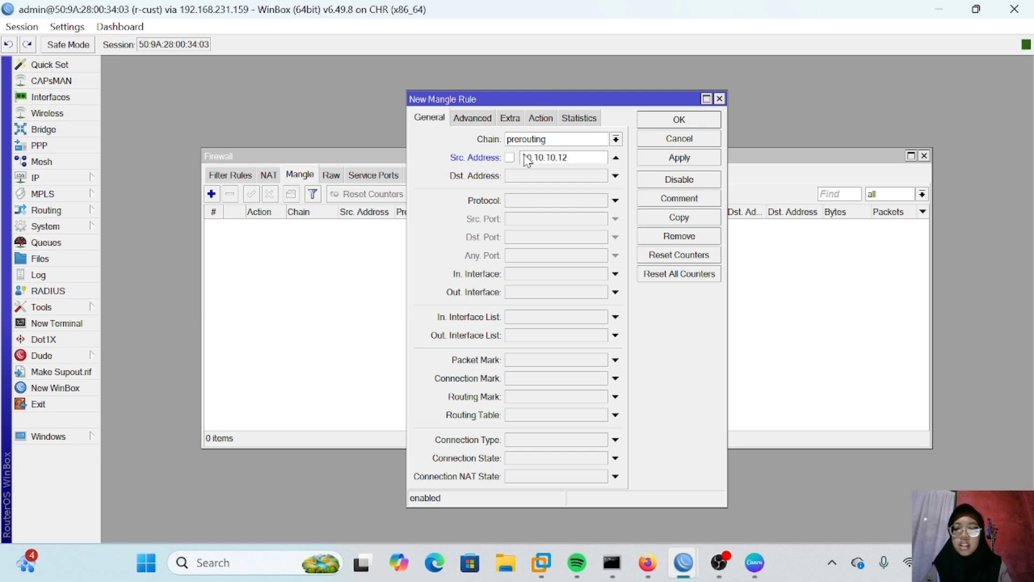
Step: Set the mangle rule's action to mark routing with new routing mark mangle-isp1 and apply it
click(543, 117)
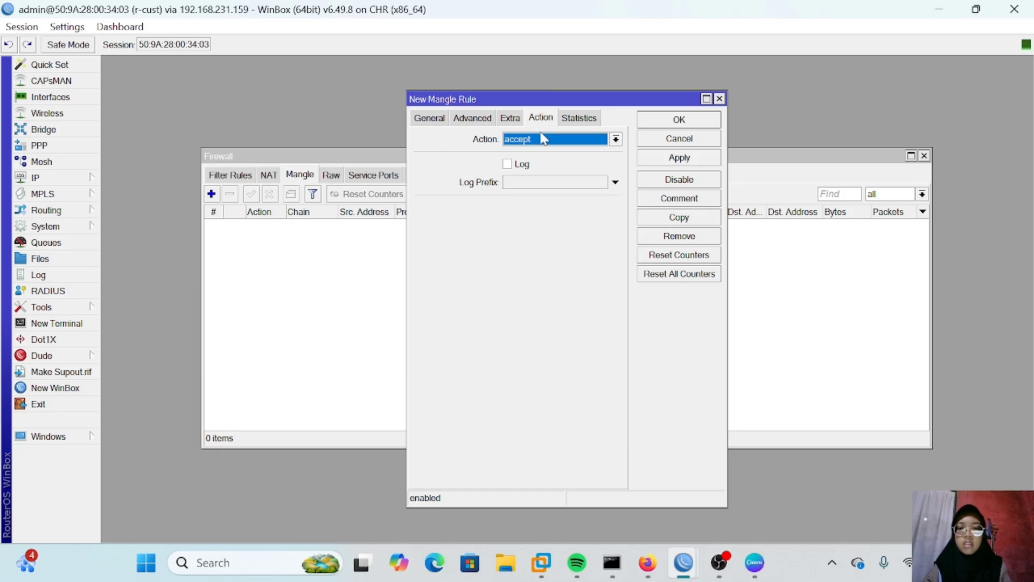
click(545, 139)
click(531, 283)
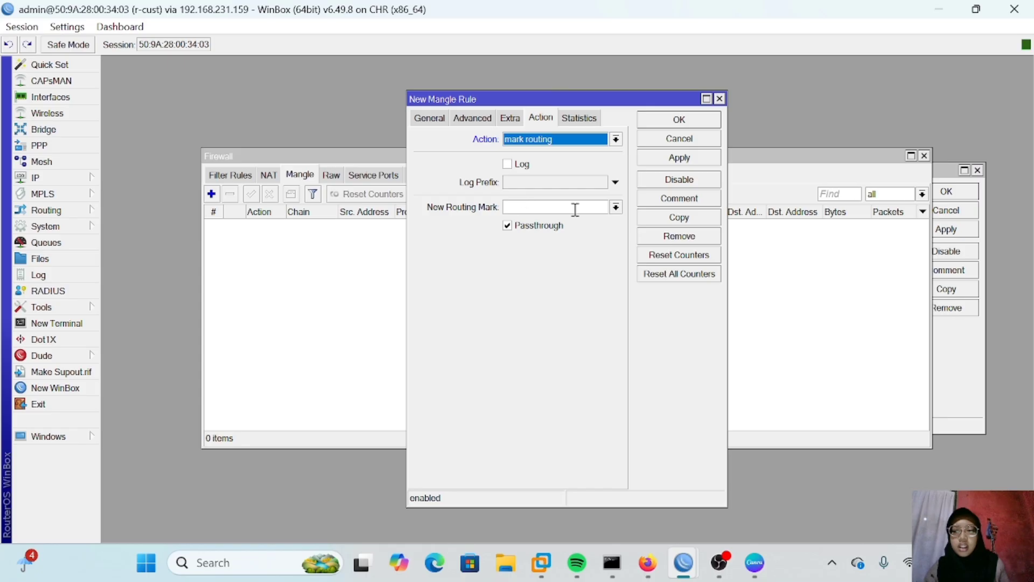
click(546, 207)
text(mangle isp1)
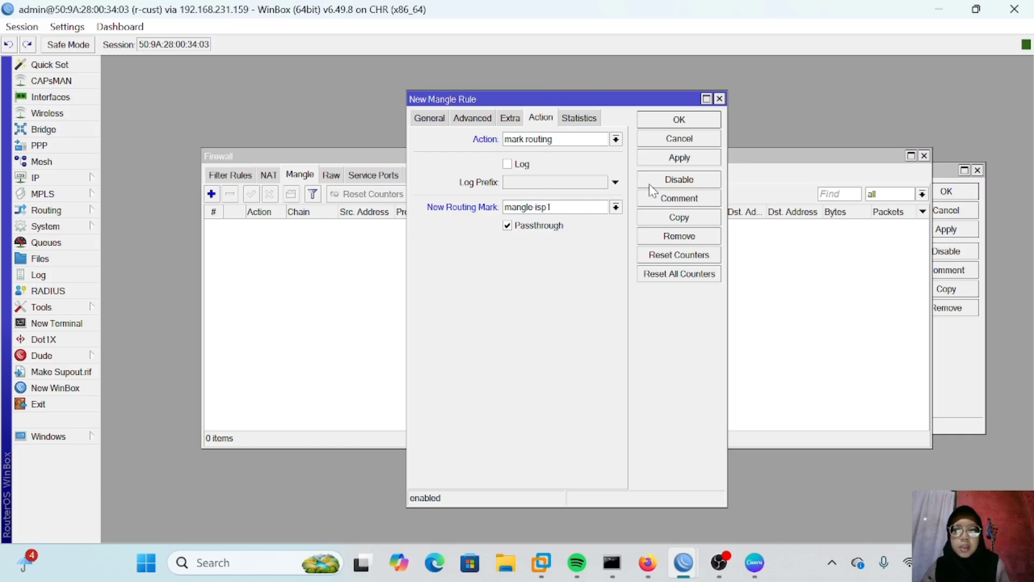
click(677, 160)
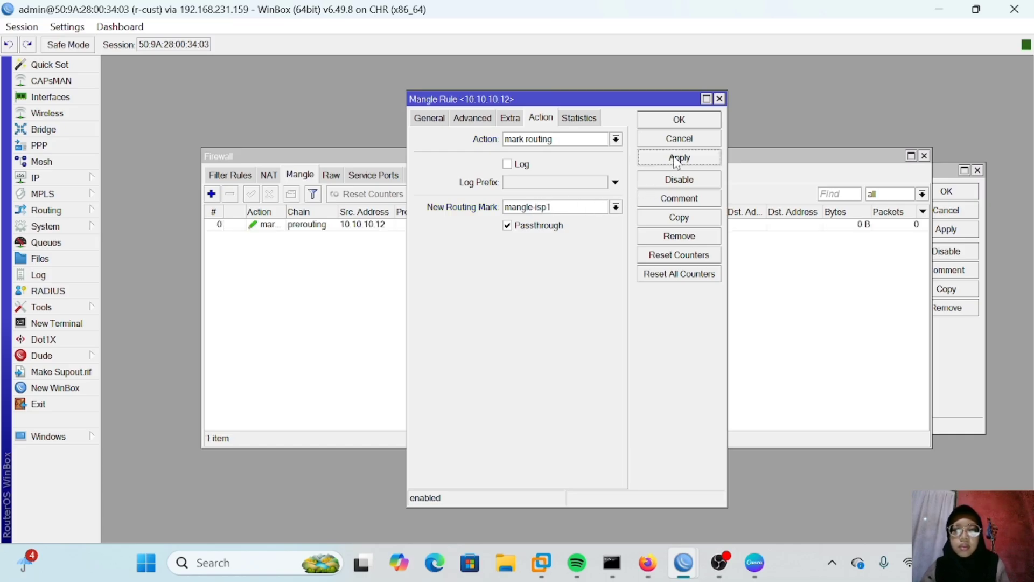
Step: Copy the mangle rule, change the copy's routing mark to mangle-isp2, save it and close the rule
click(687, 218)
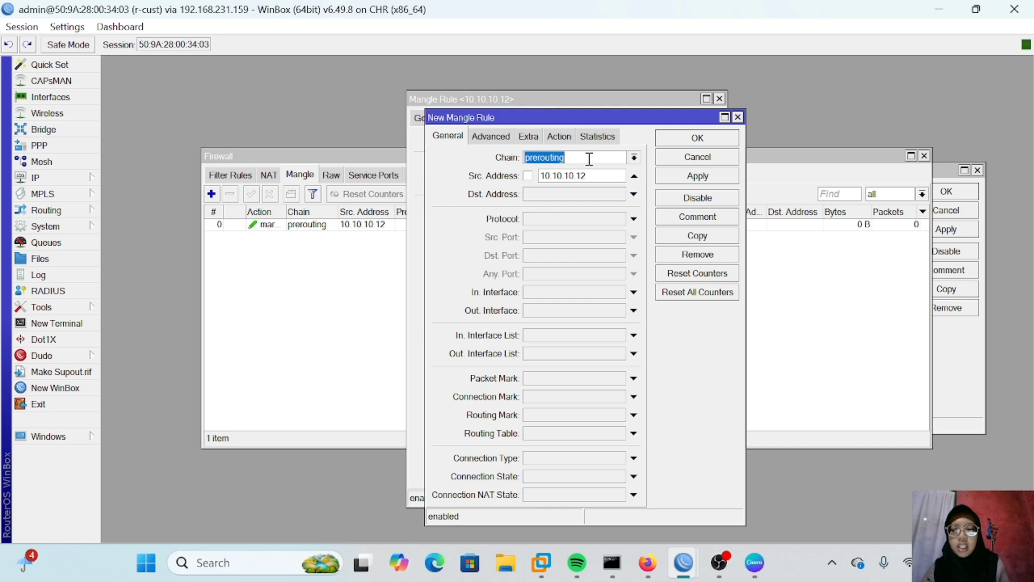
click(566, 138)
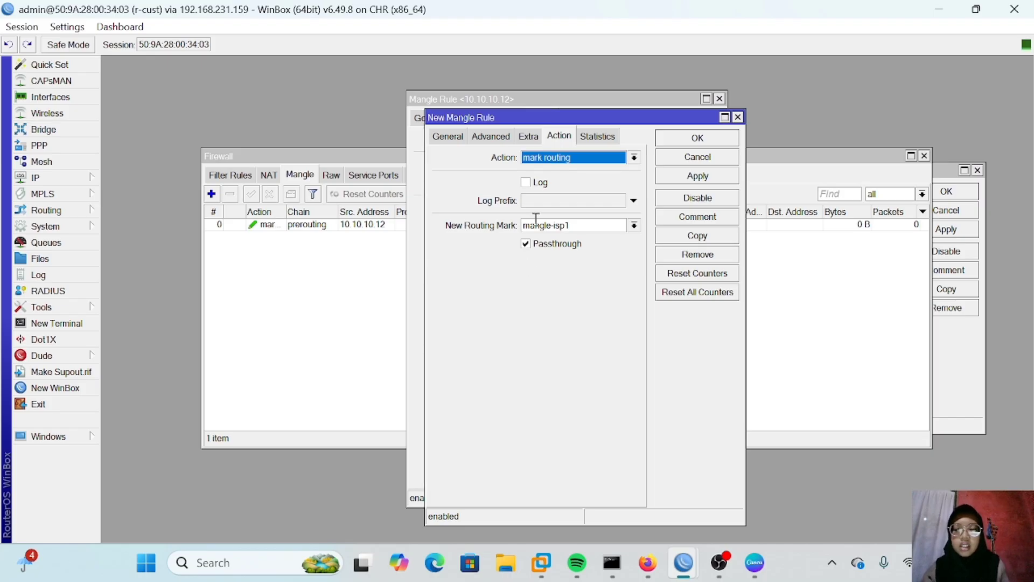
click(575, 225)
key(BackSpace)
text(2)
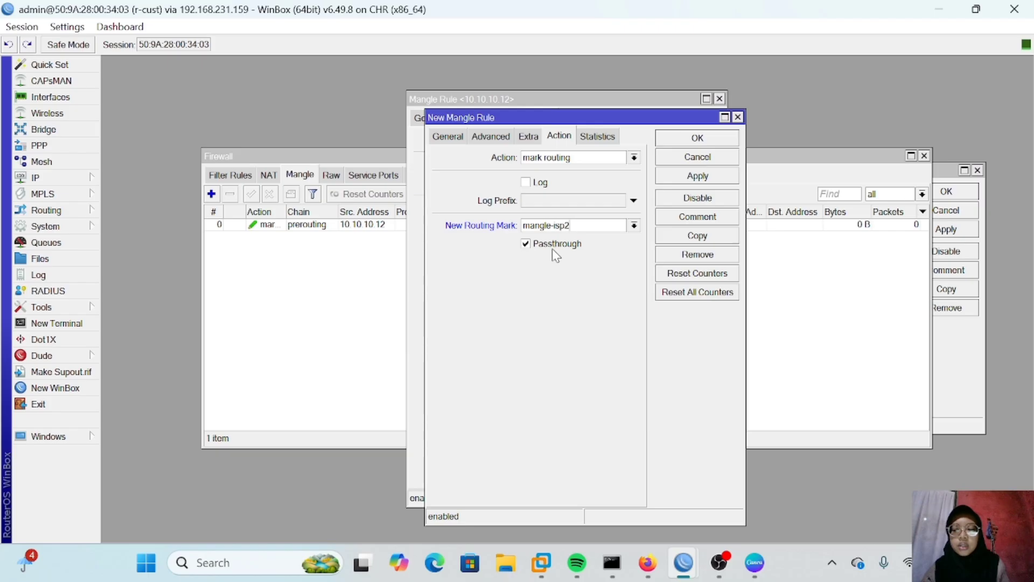
click(679, 176)
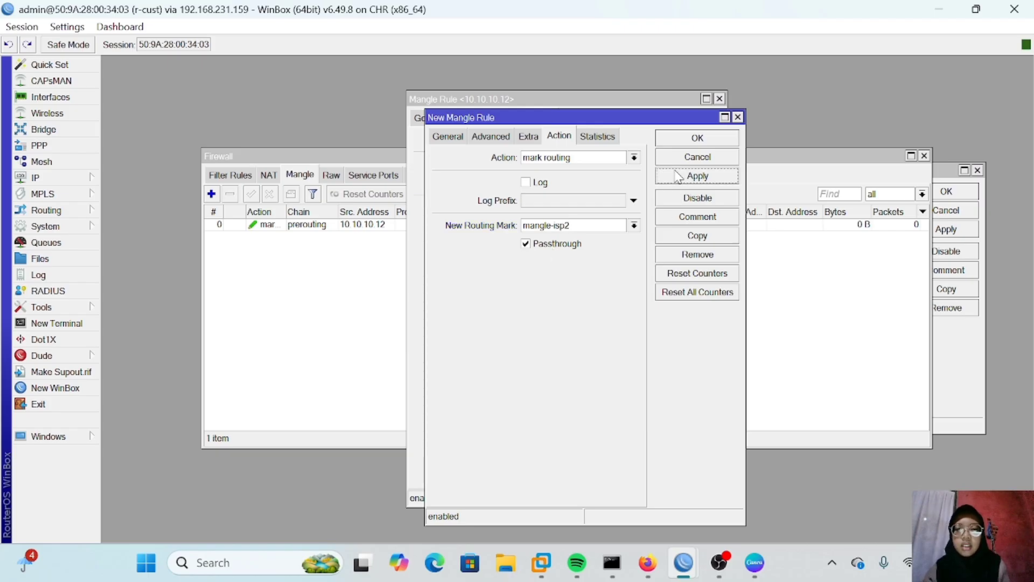
click(679, 141)
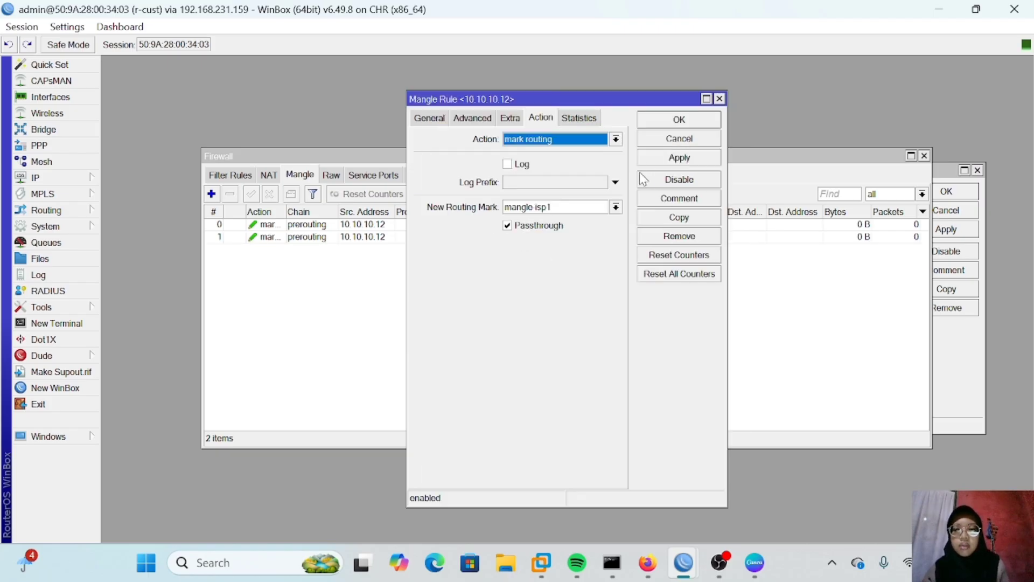
click(718, 98)
Step: Add a 0.0.0.0/0 route via gateway 192.168.1.1 with routing mark mangle-isp1
click(43, 179)
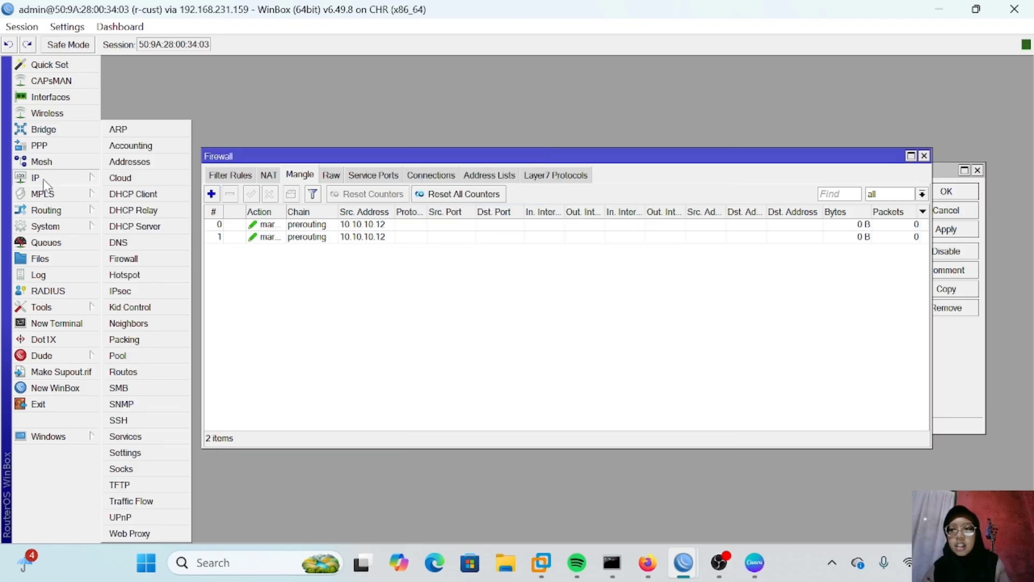
click(123, 372)
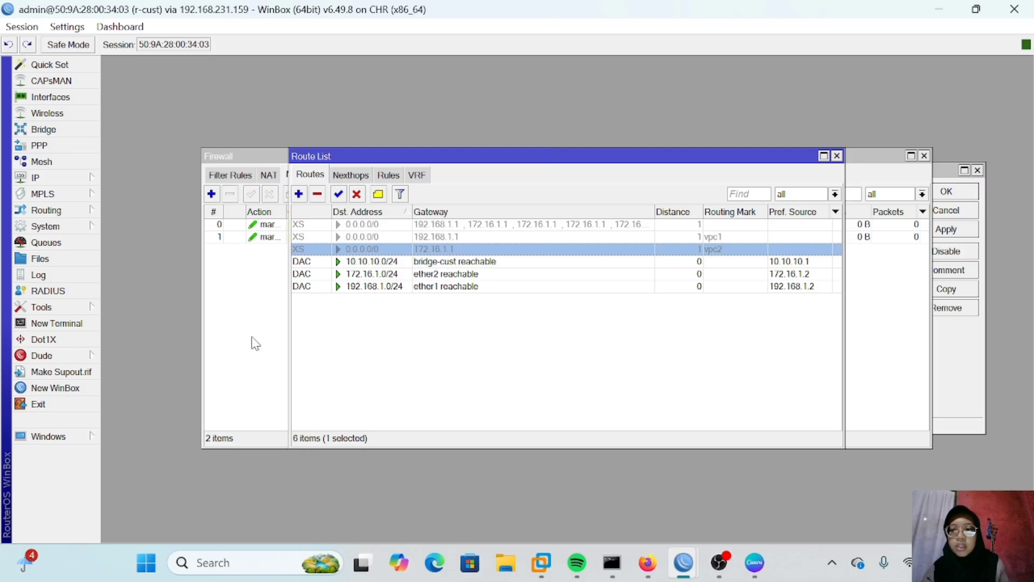
click(299, 194)
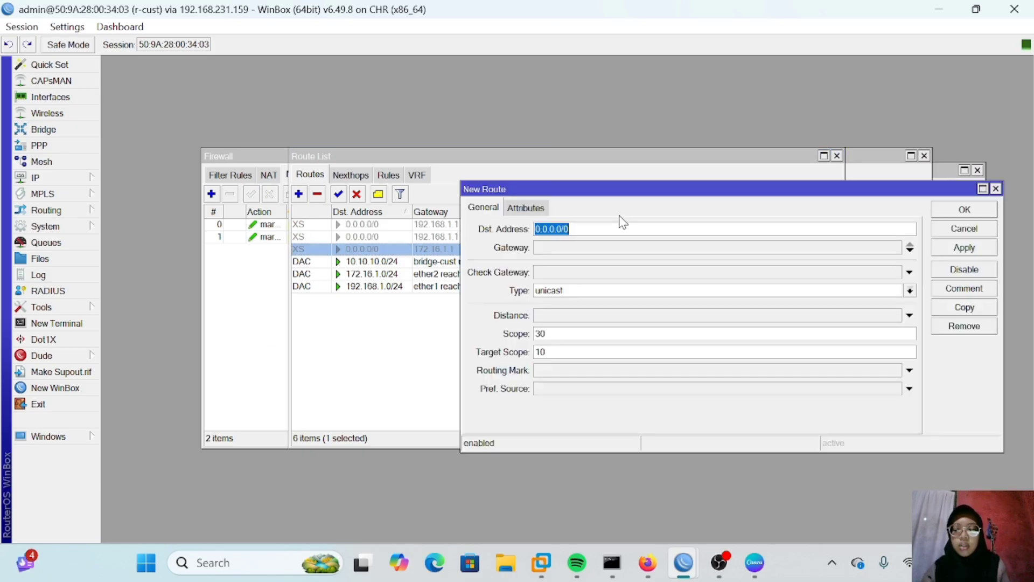
click(593, 248)
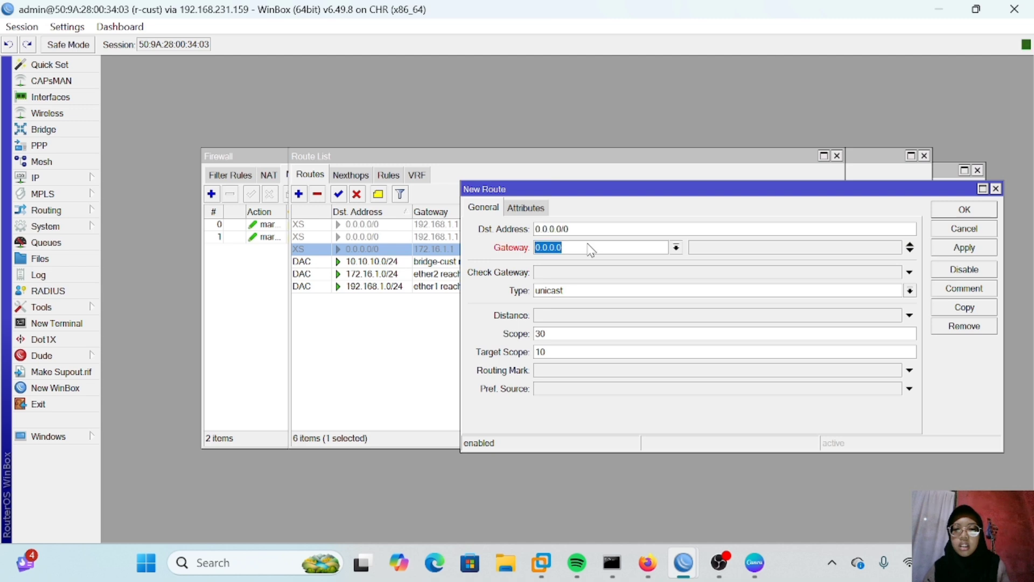
text(192)
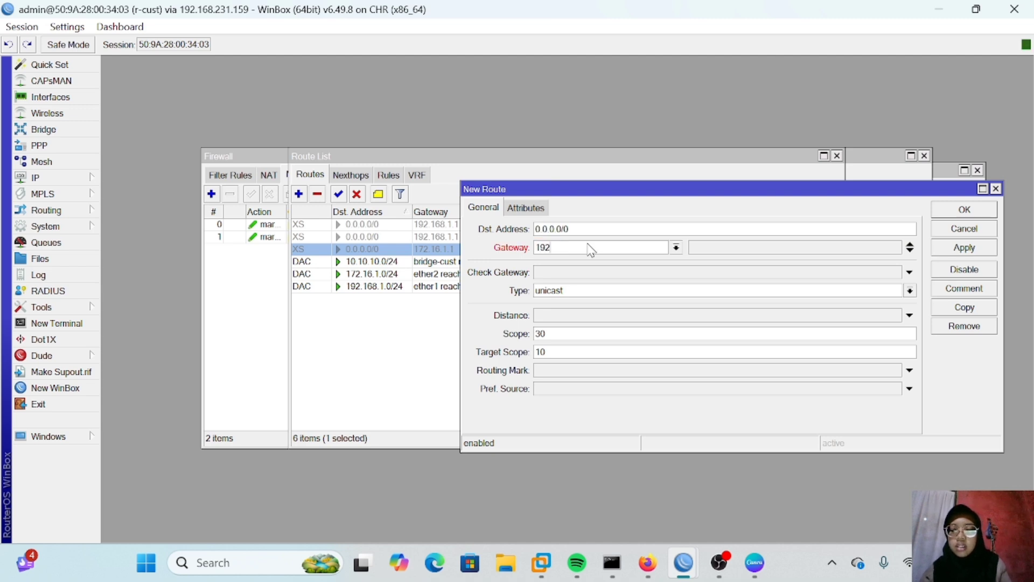
text(.168.1.1)
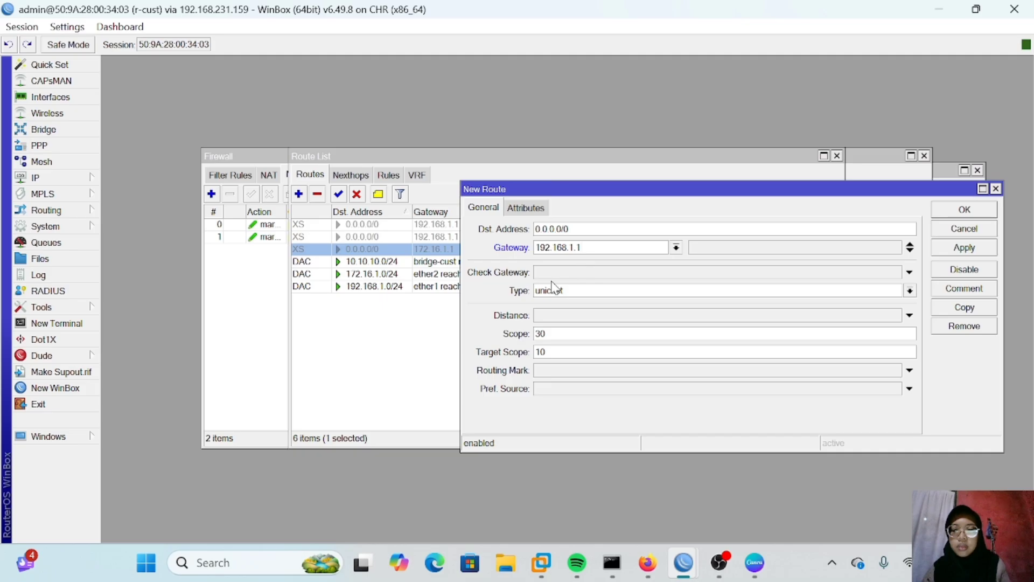
click(558, 372)
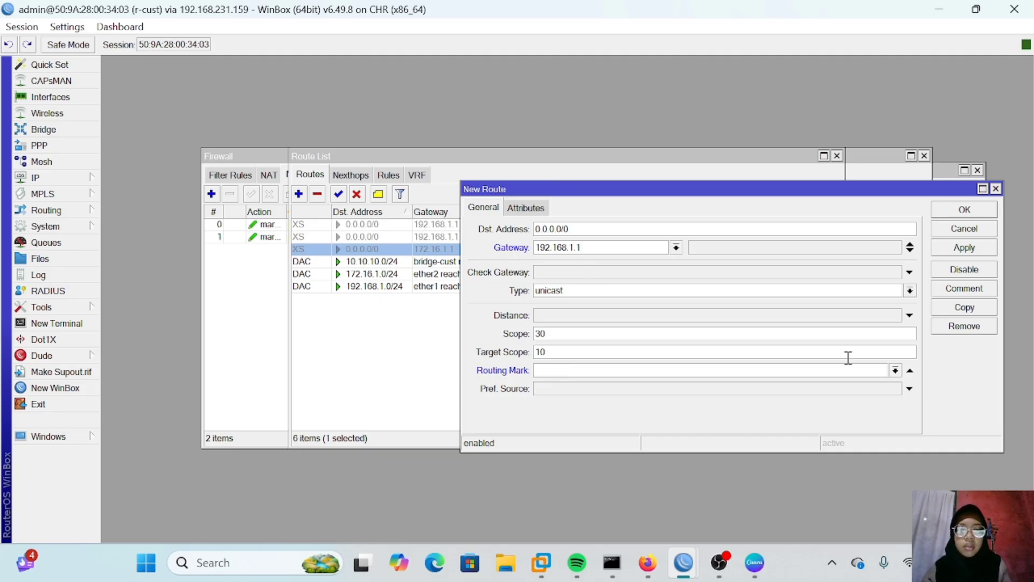
click(895, 370)
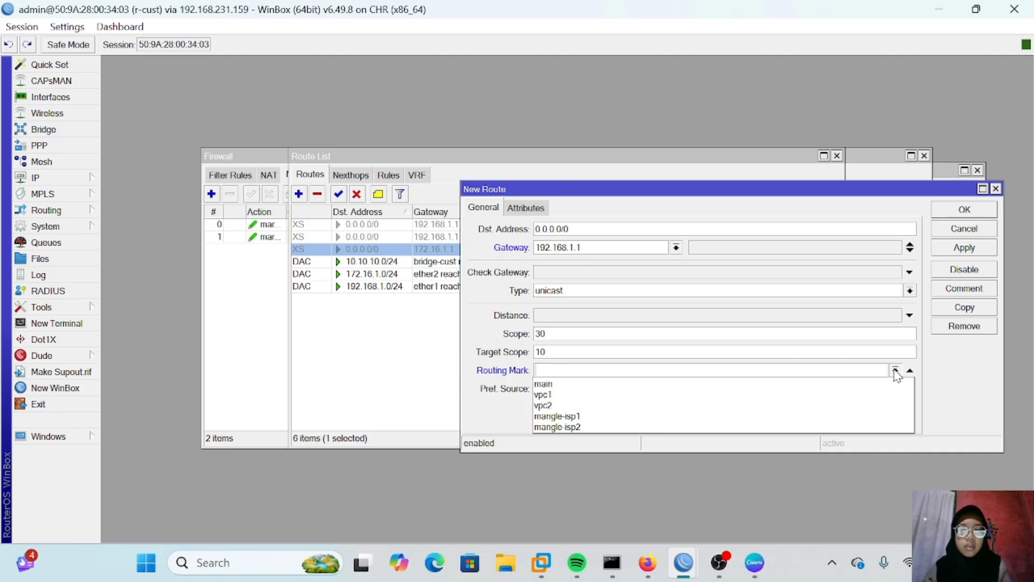
click(597, 417)
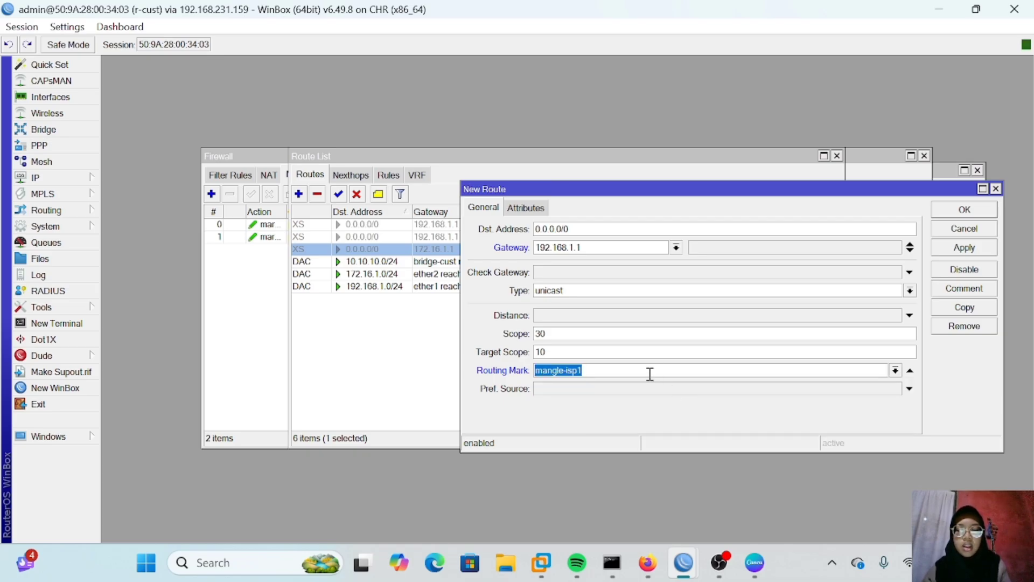
click(948, 249)
click(962, 210)
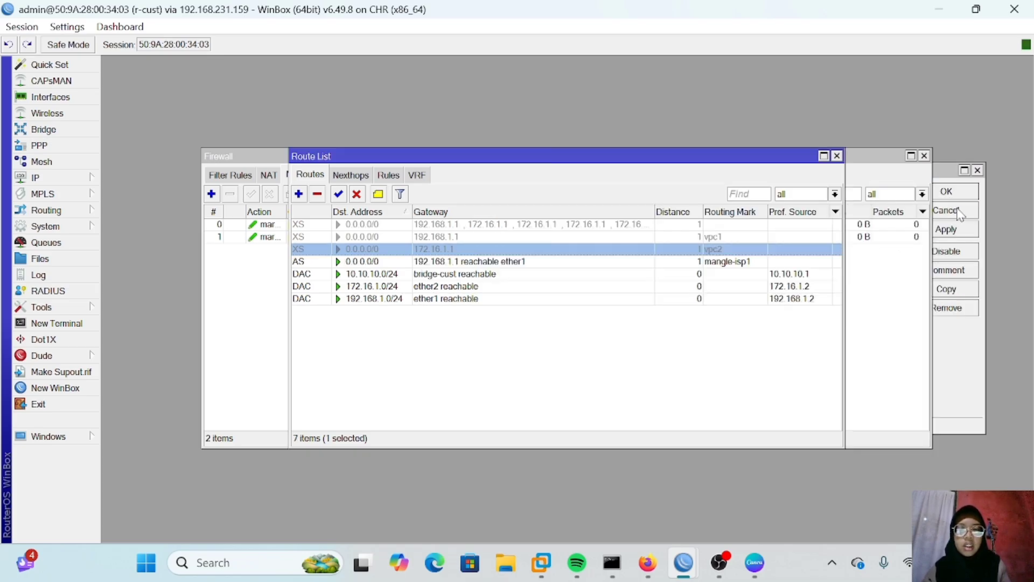
Step: Switch to the Canva presentation slides
key(alt+Tab)
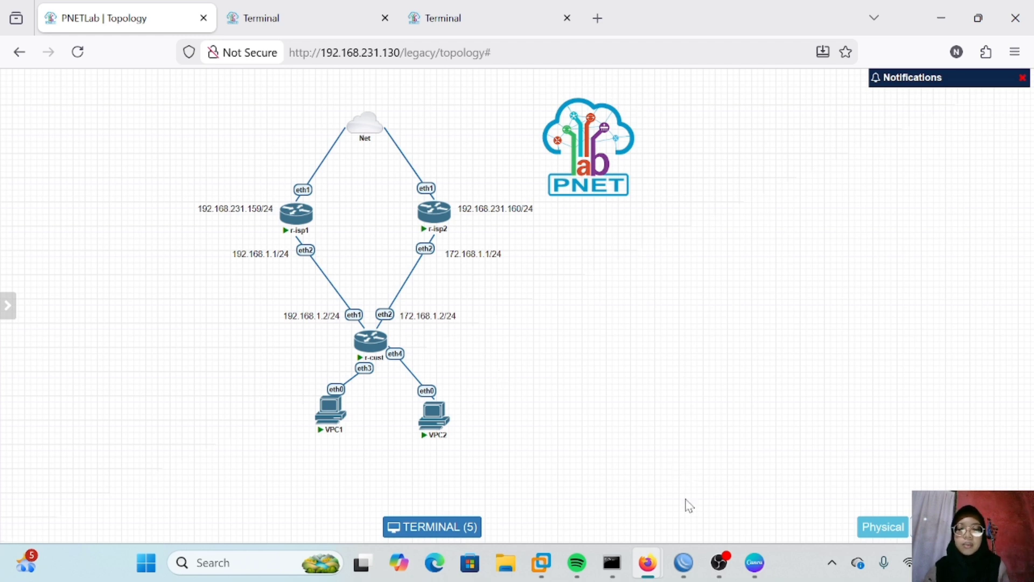
click(754, 562)
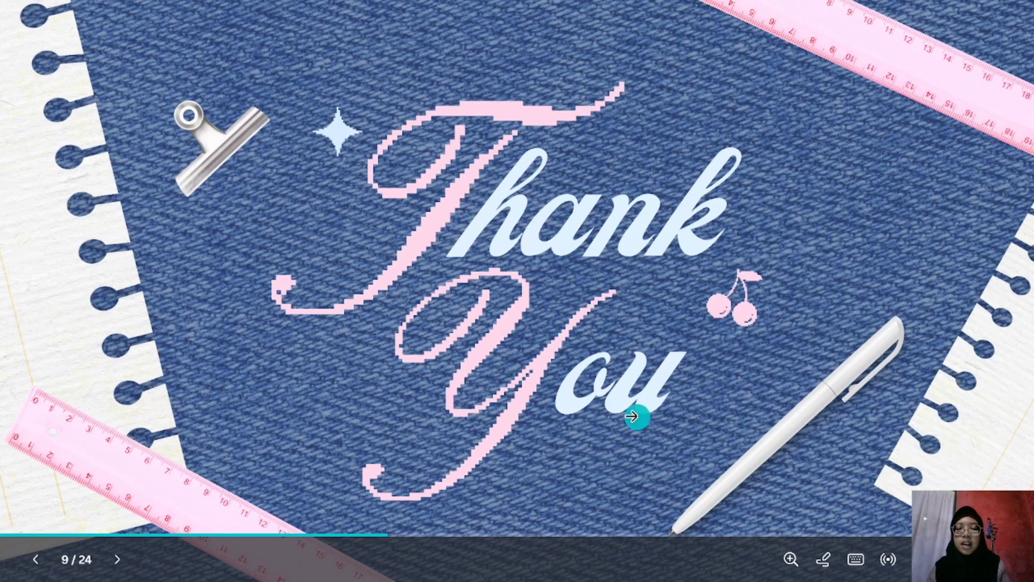